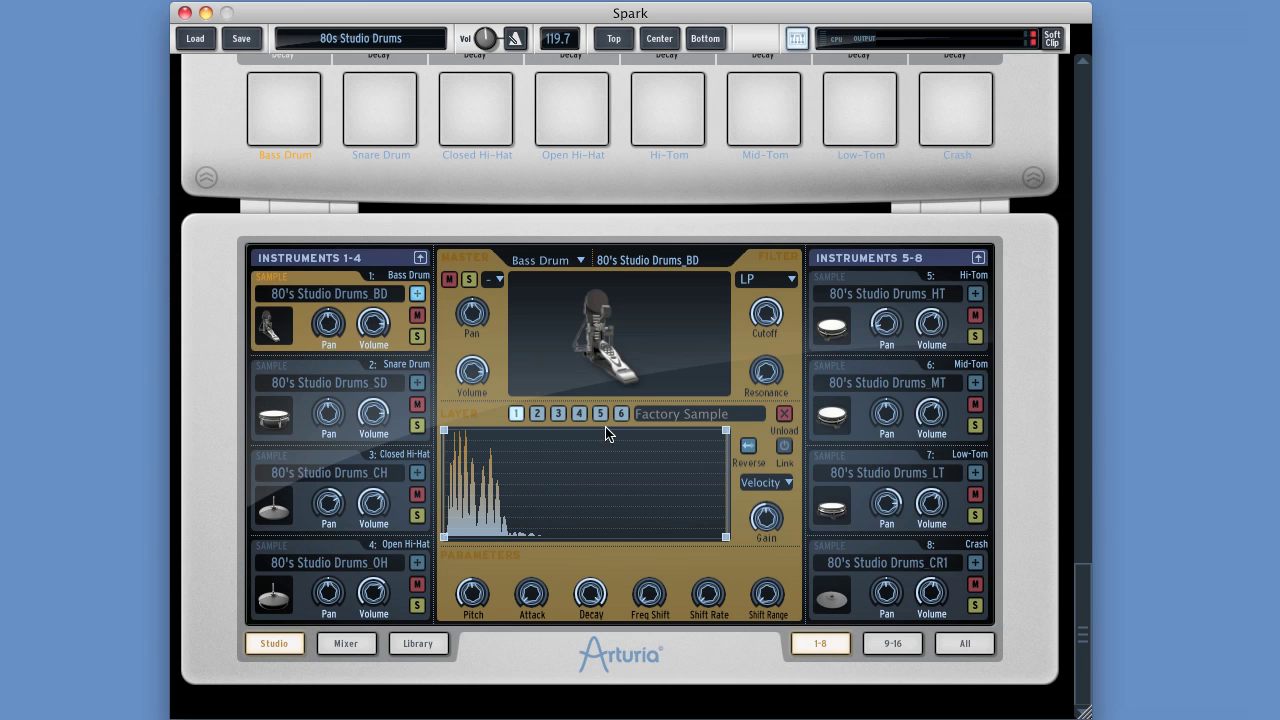
# - Select the Mid-Tom instrument on the drum machine's centre view and show its channel in the mixer
pyautogui.click(371, 646)
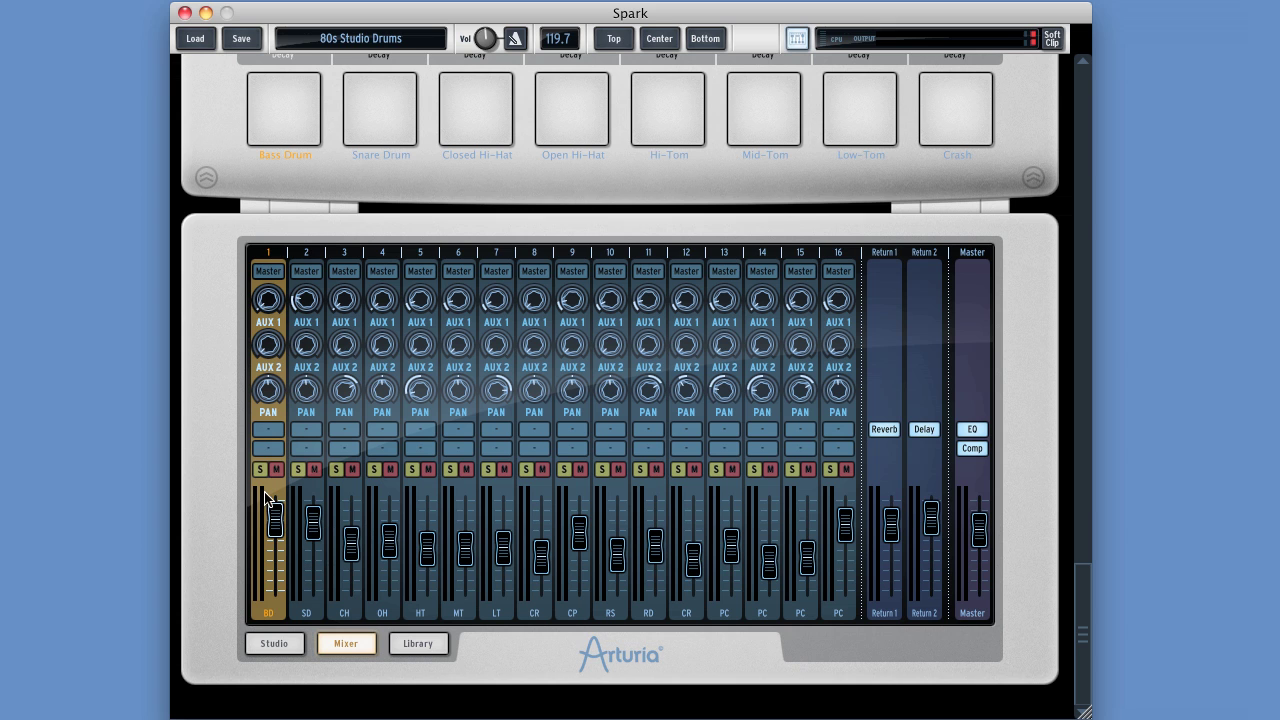
pyautogui.click(659, 38)
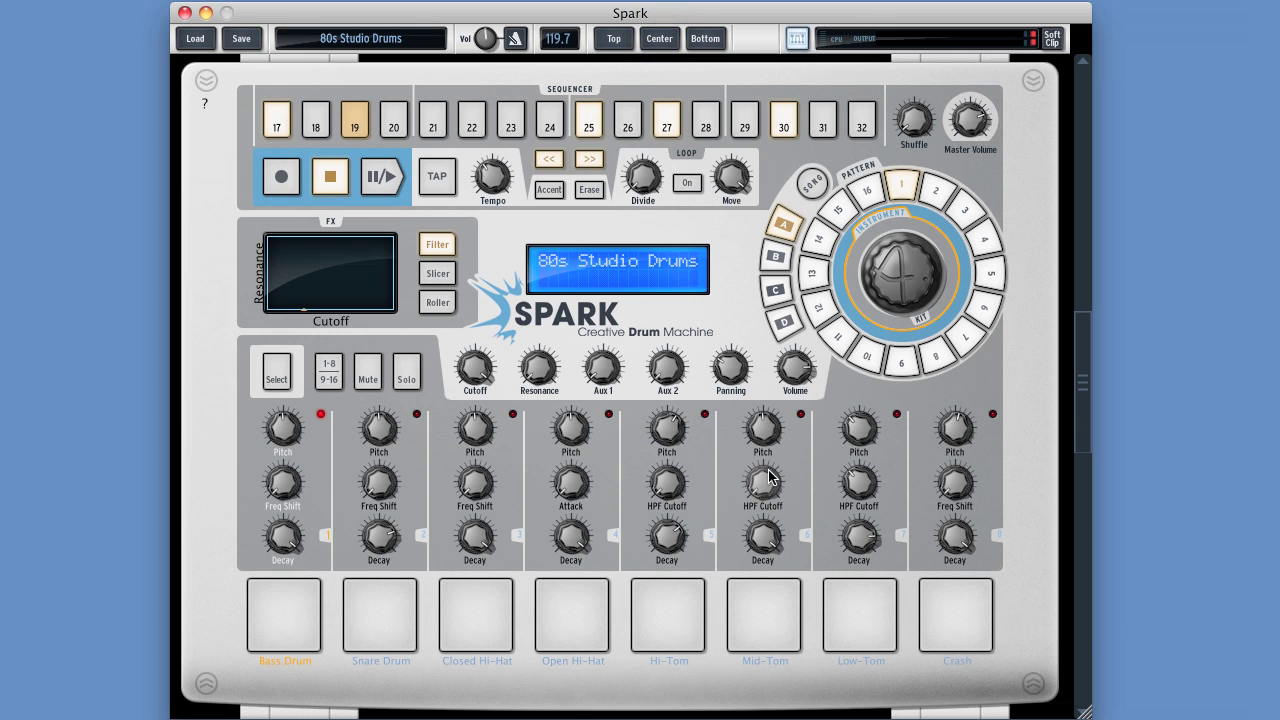
pyautogui.click(802, 541)
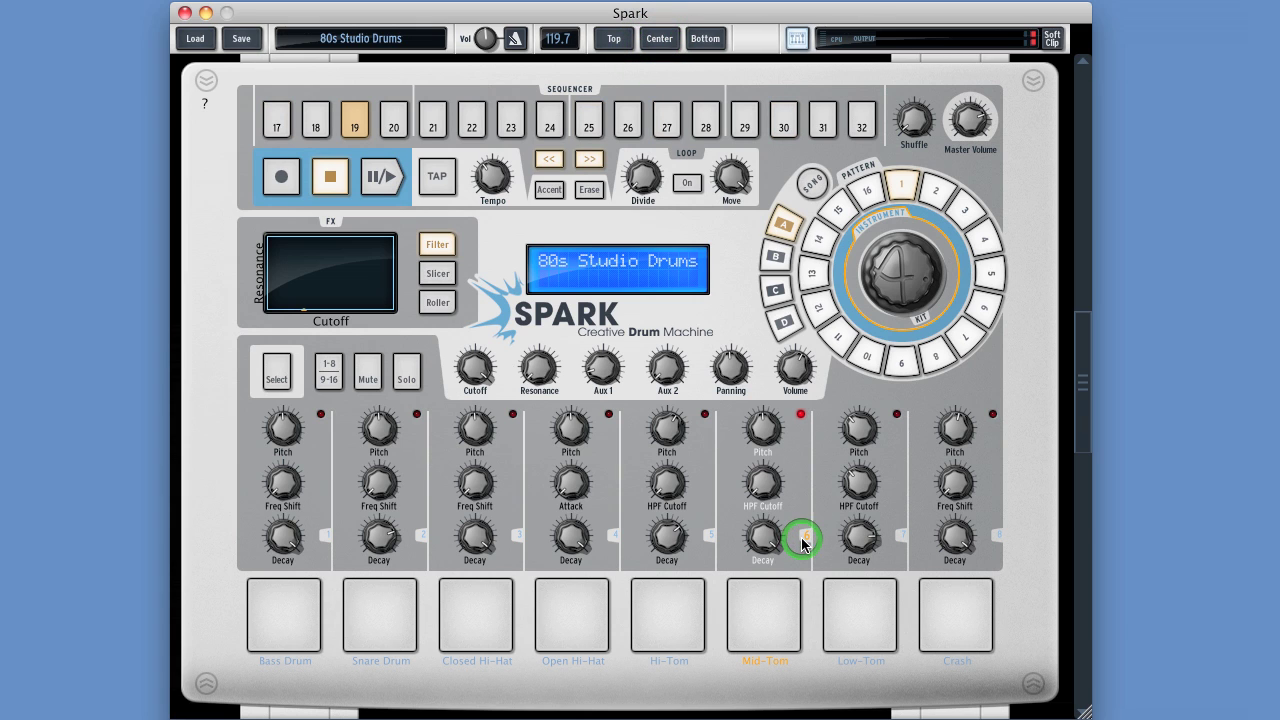
pyautogui.click(703, 39)
pyautogui.click(346, 643)
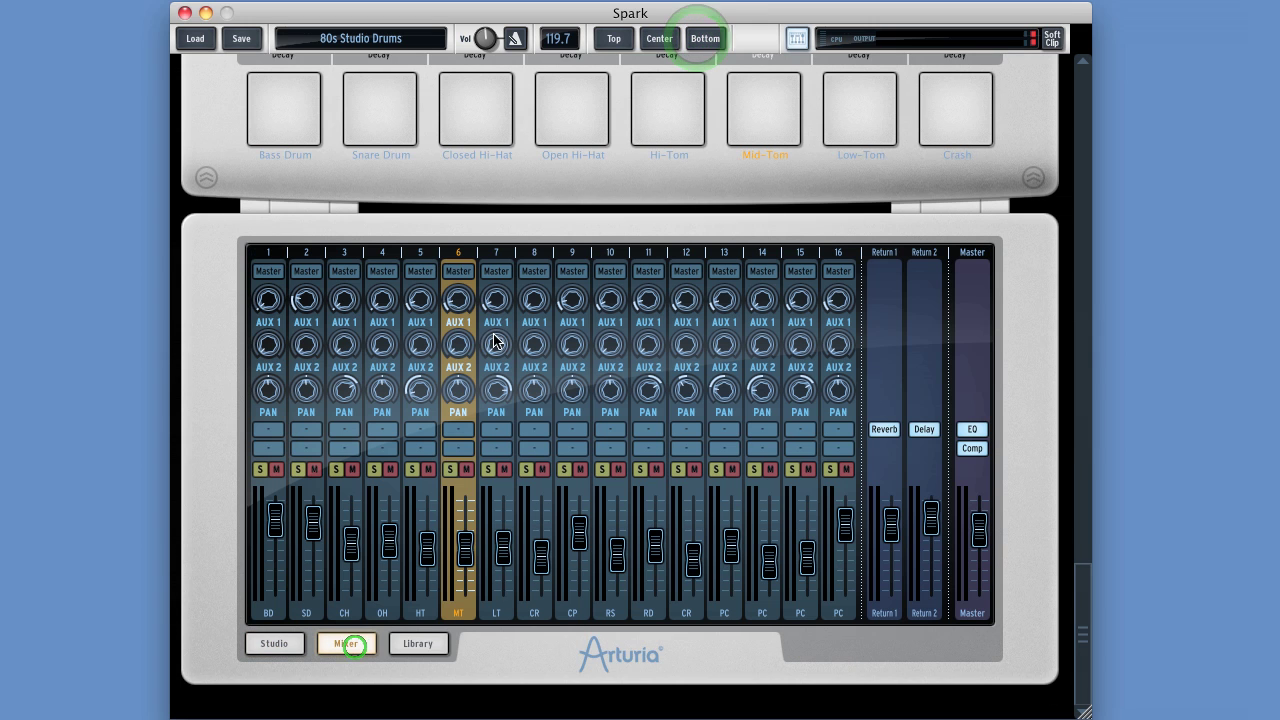
# - Select the Bass Drum instrument on the centre view and return to the mixer
pyautogui.click(660, 39)
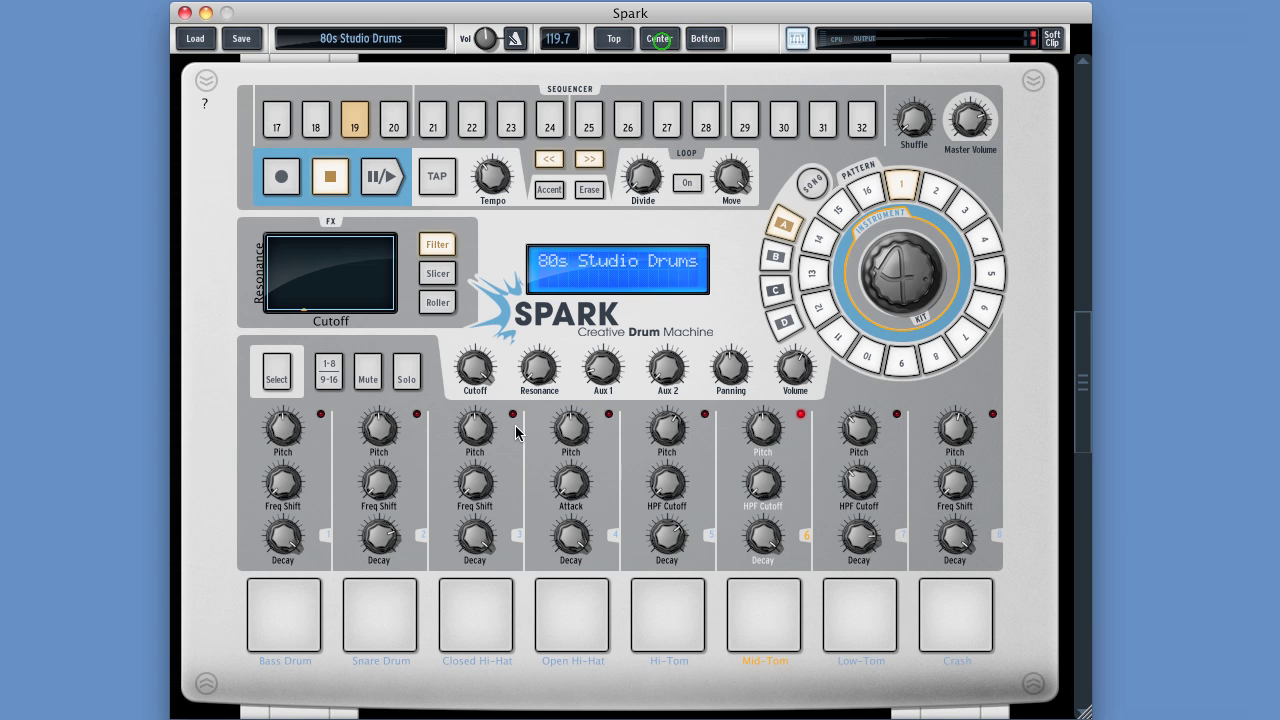
pyautogui.click(328, 537)
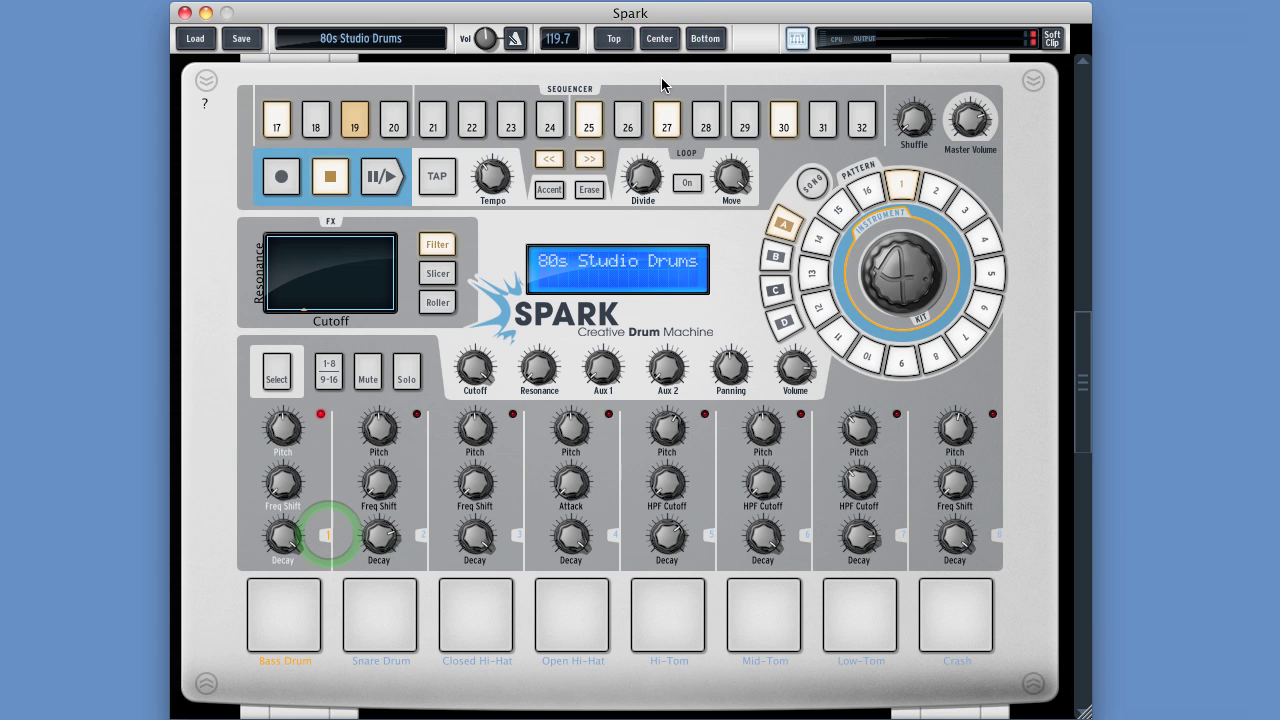
pyautogui.click(705, 39)
pyautogui.click(346, 643)
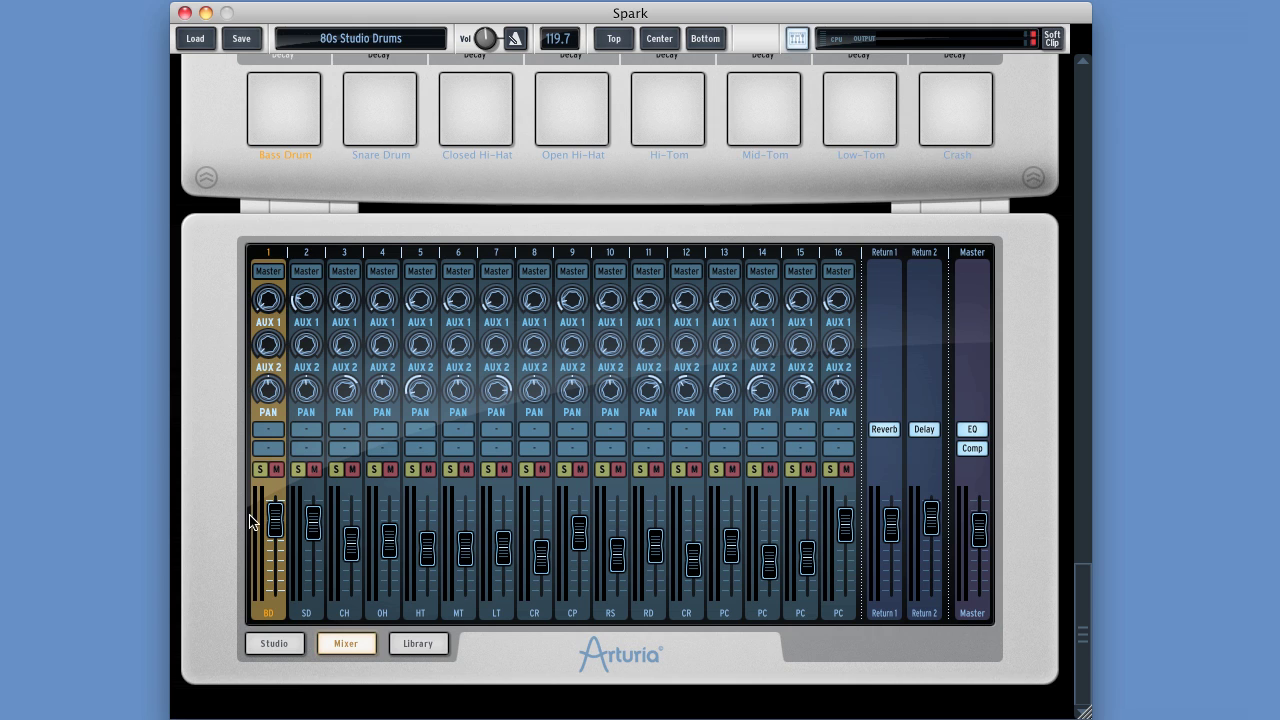
# - Raise the mixer's master volume slightly
pyautogui.moveTo(276, 528)
pyautogui.click(274, 387)
pyautogui.click(980, 540)
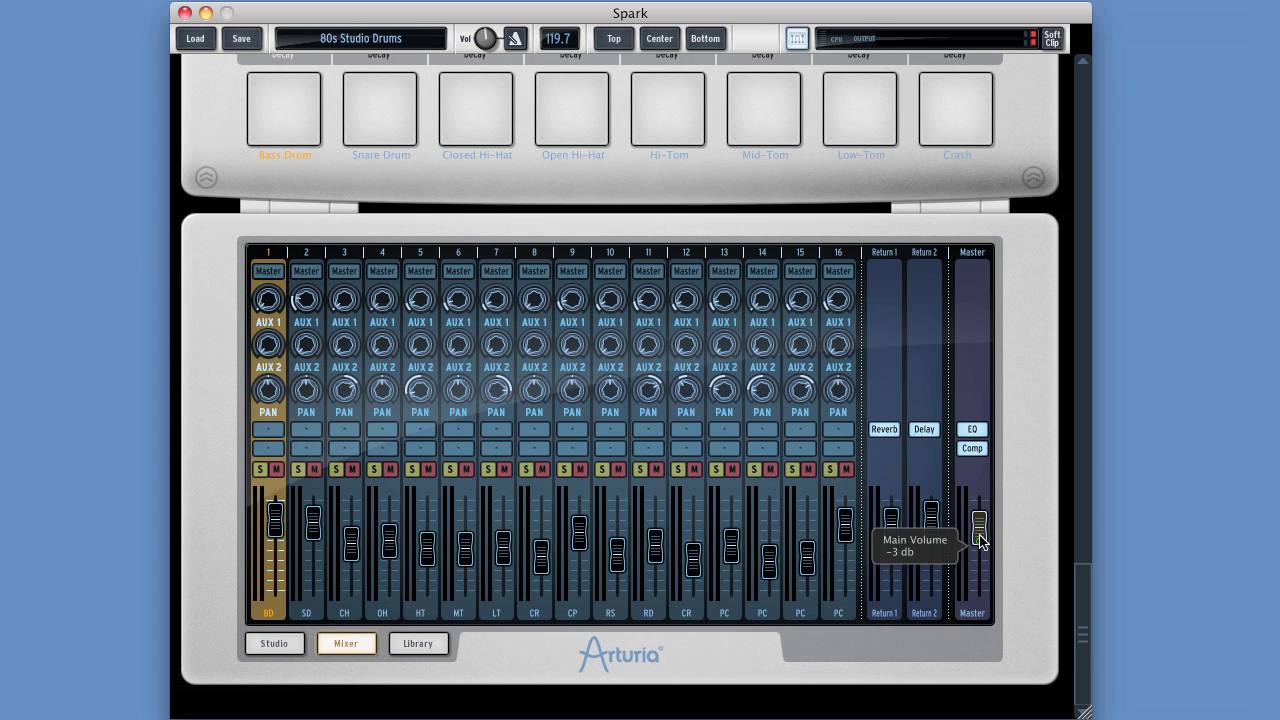
pyautogui.moveTo(980, 528); pyautogui.dragTo(981, 518)
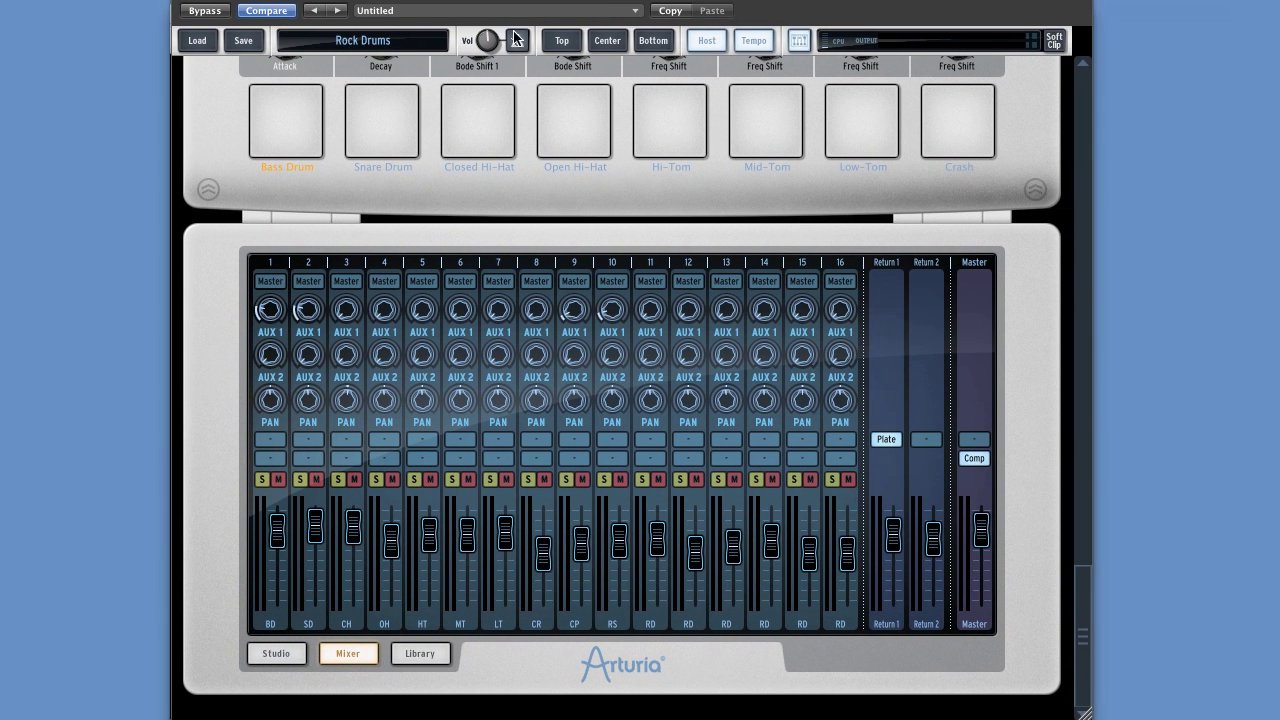
# - In the plug-in instance with the Rock Drums kit, examine the output routing choices of mixer channels 7, 9, 3 and 6
pyautogui.click(645, 44)
pyautogui.click(361, 655)
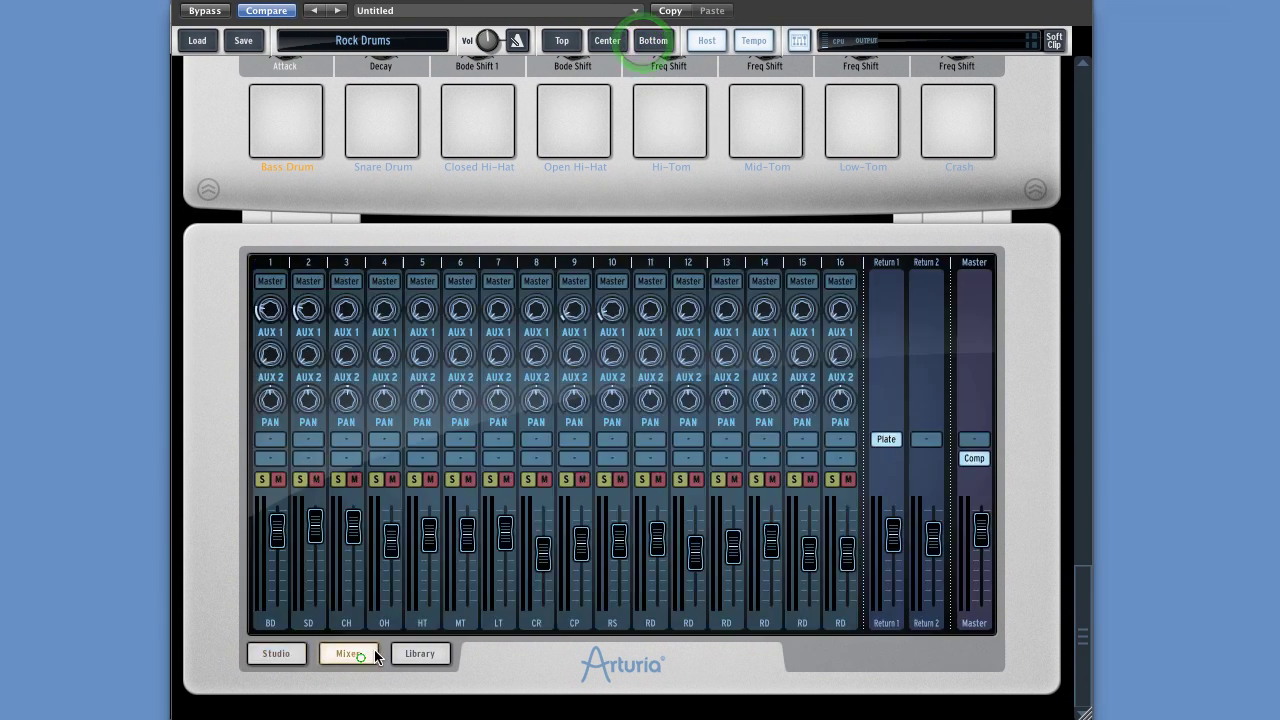
pyautogui.click(498, 281)
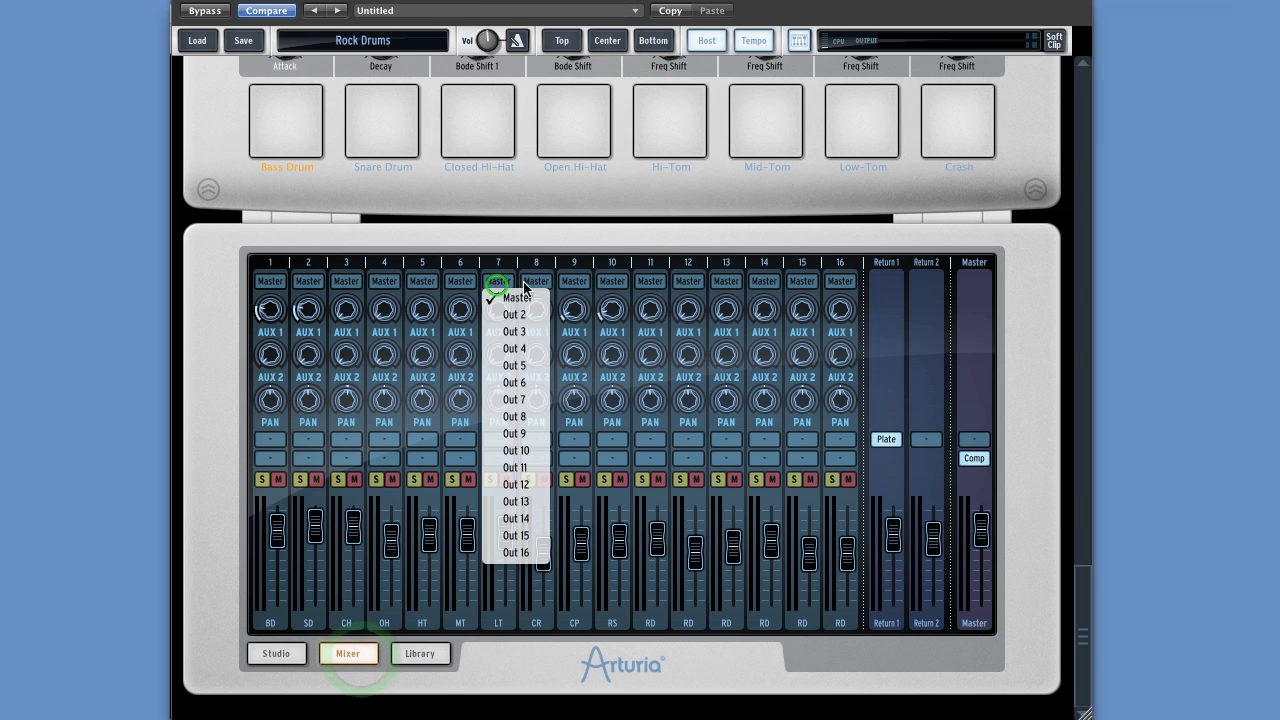
pyautogui.click(574, 283)
pyautogui.click(574, 283)
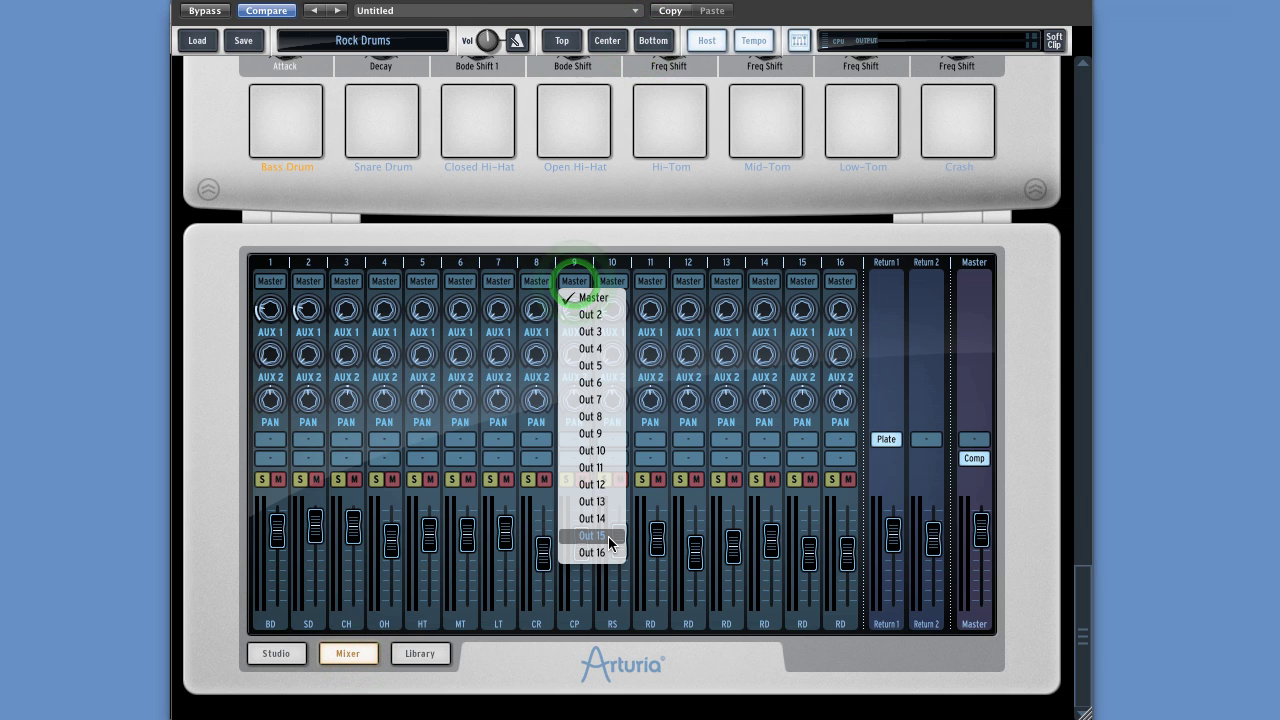
pyautogui.click(357, 287)
pyautogui.click(357, 287)
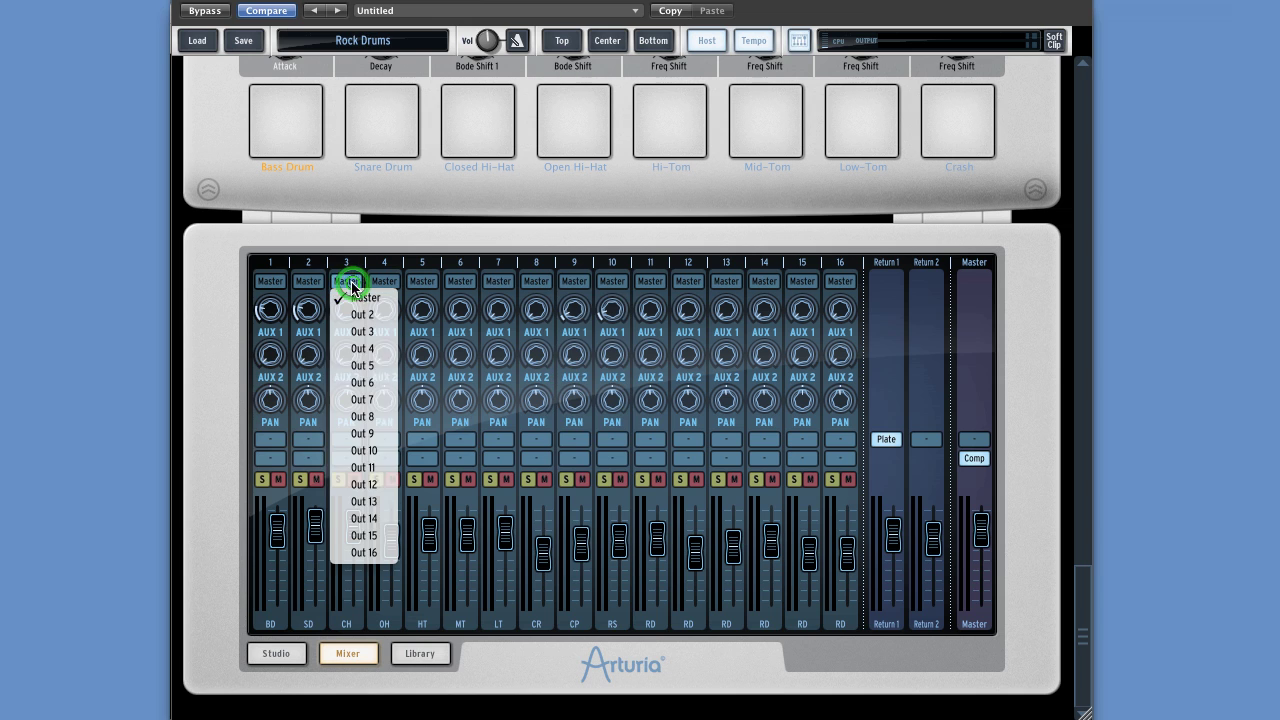
pyautogui.click(463, 284)
pyautogui.click(463, 284)
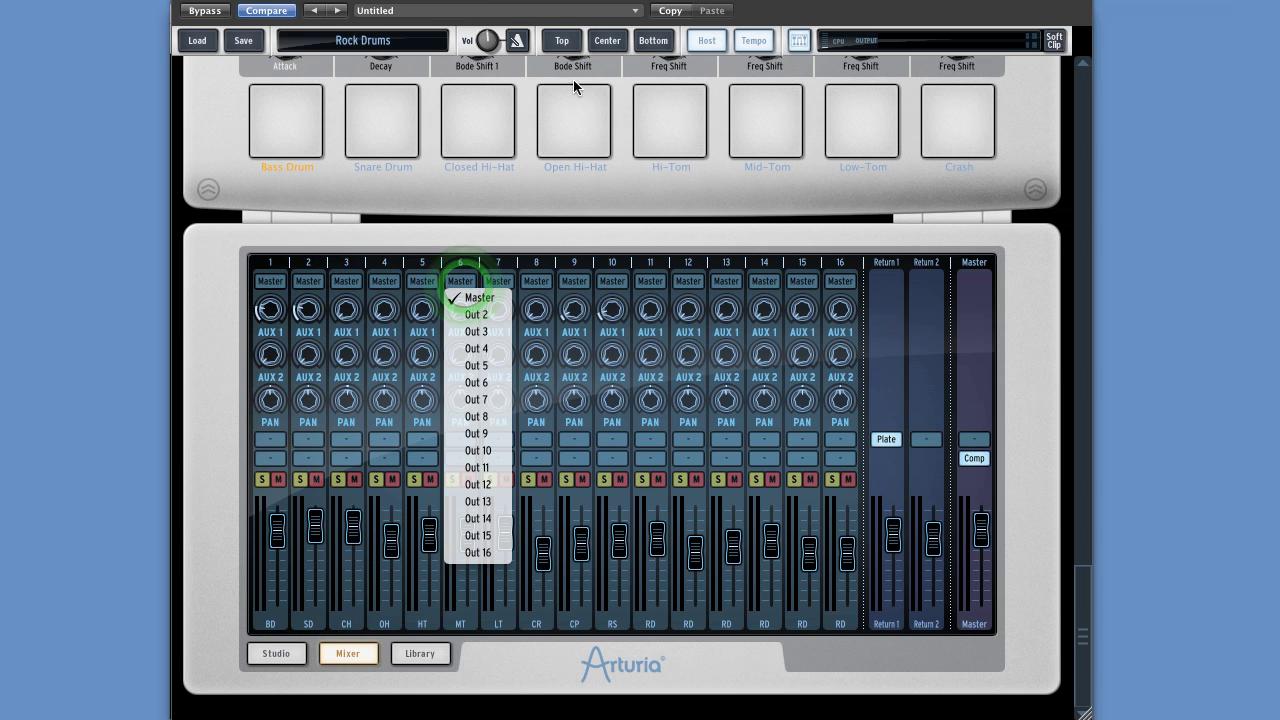
pyautogui.press('Escape')
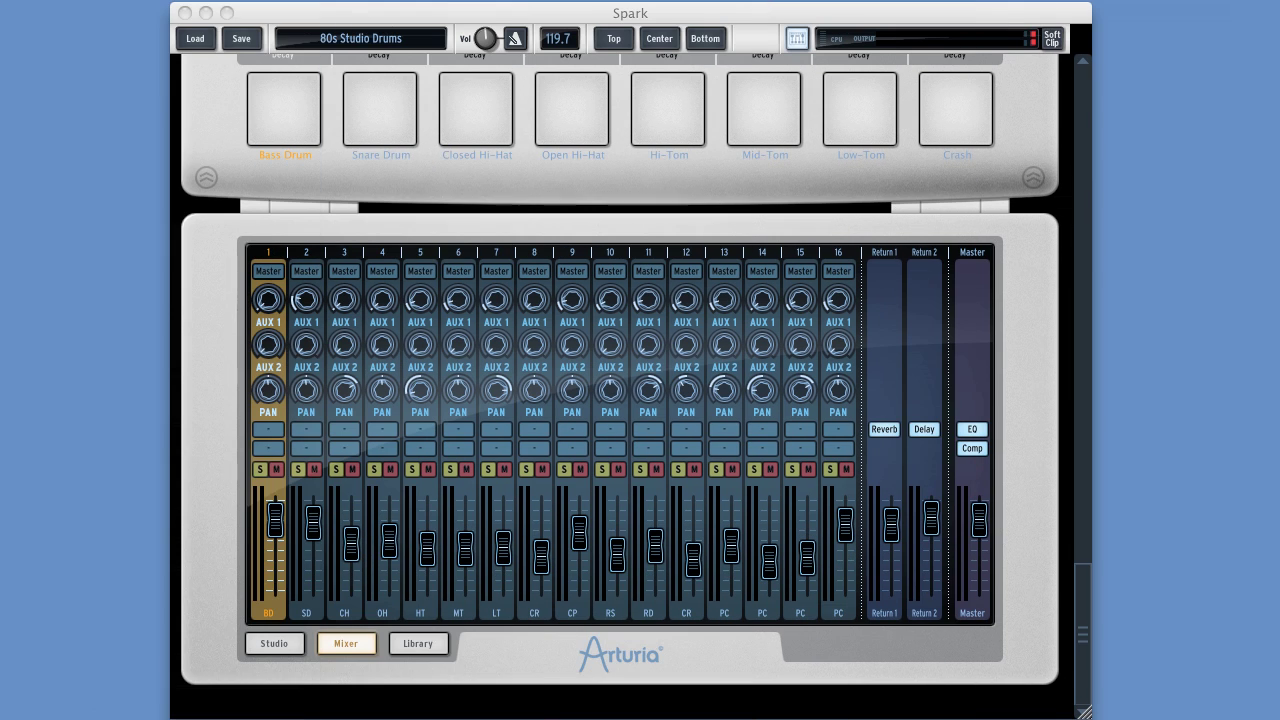
# - Return to the standalone Spark window and inspect the insert effect slots of tracks 11 and 16, closing each view again
pyautogui.click(466, 19)
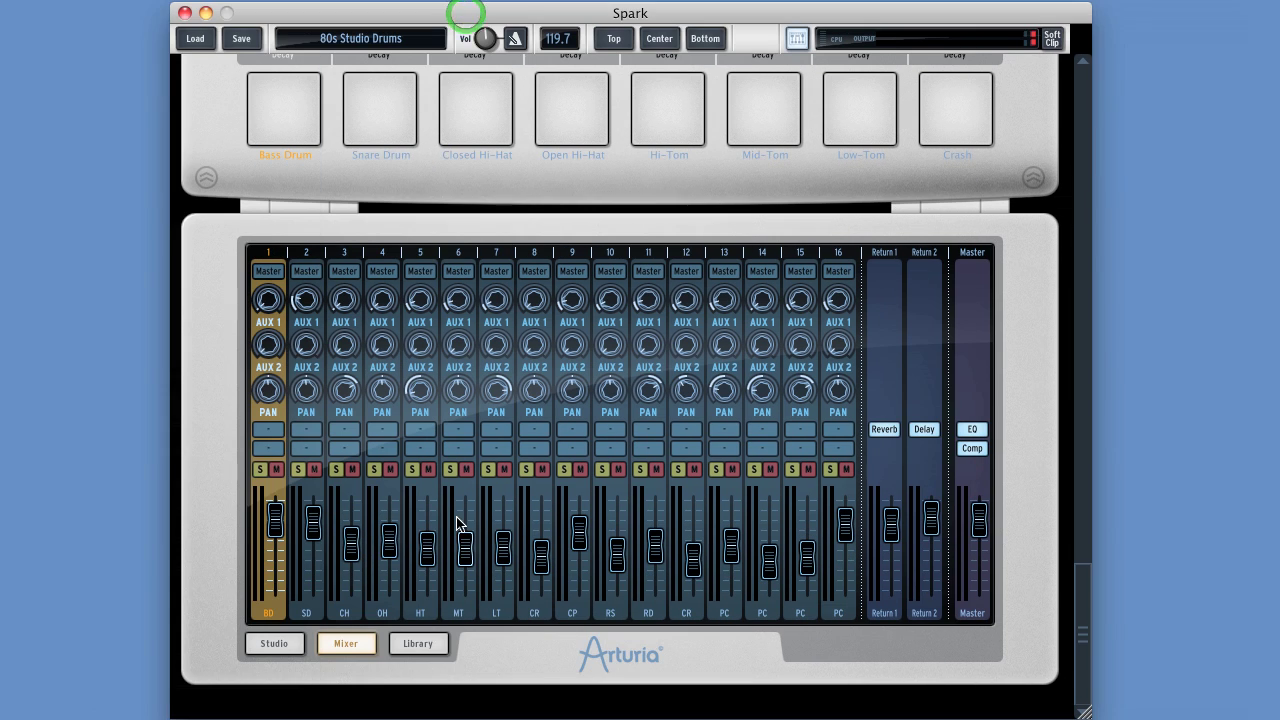
pyautogui.moveTo(460, 500)
pyautogui.click(648, 430)
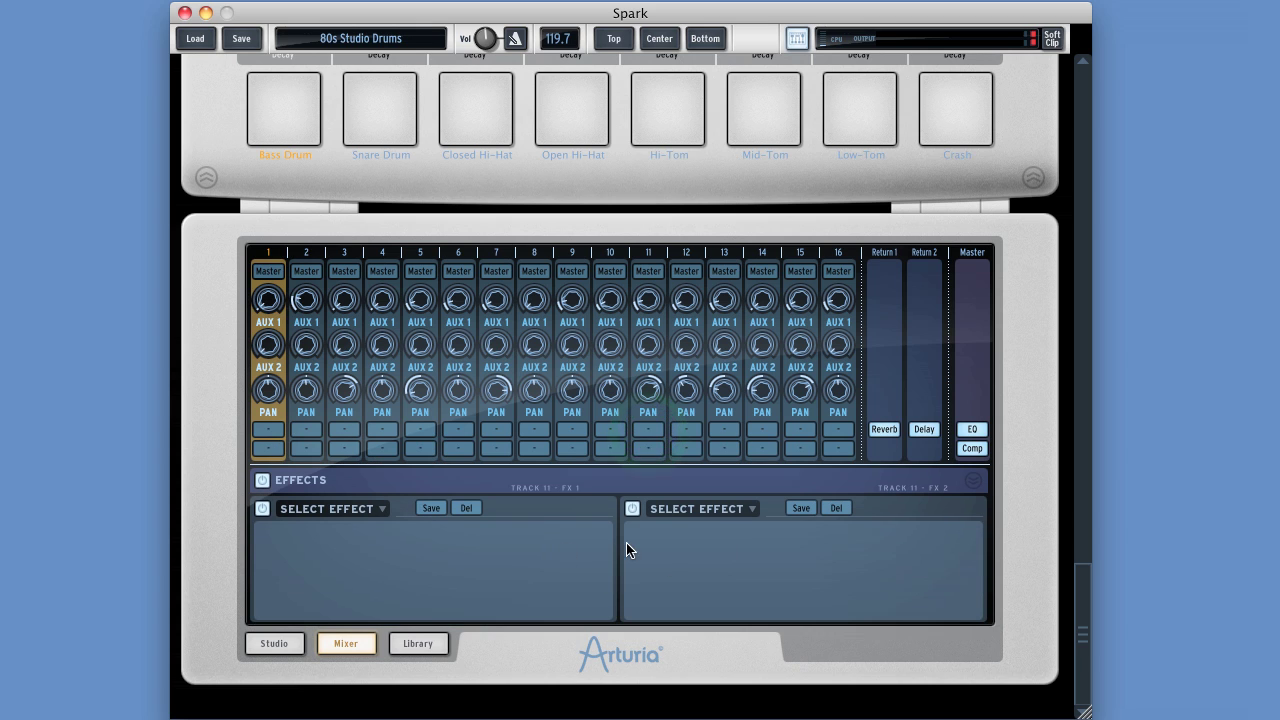
pyautogui.click(970, 484)
pyautogui.click(838, 430)
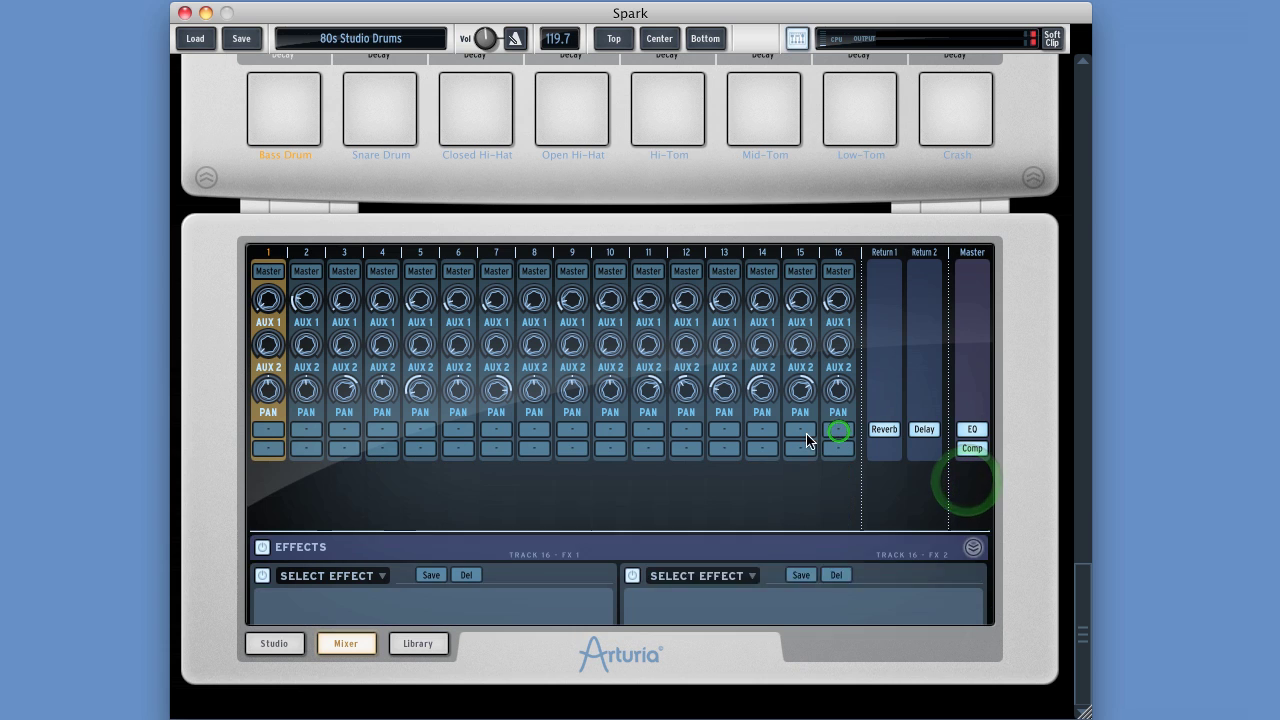
pyautogui.click(974, 481)
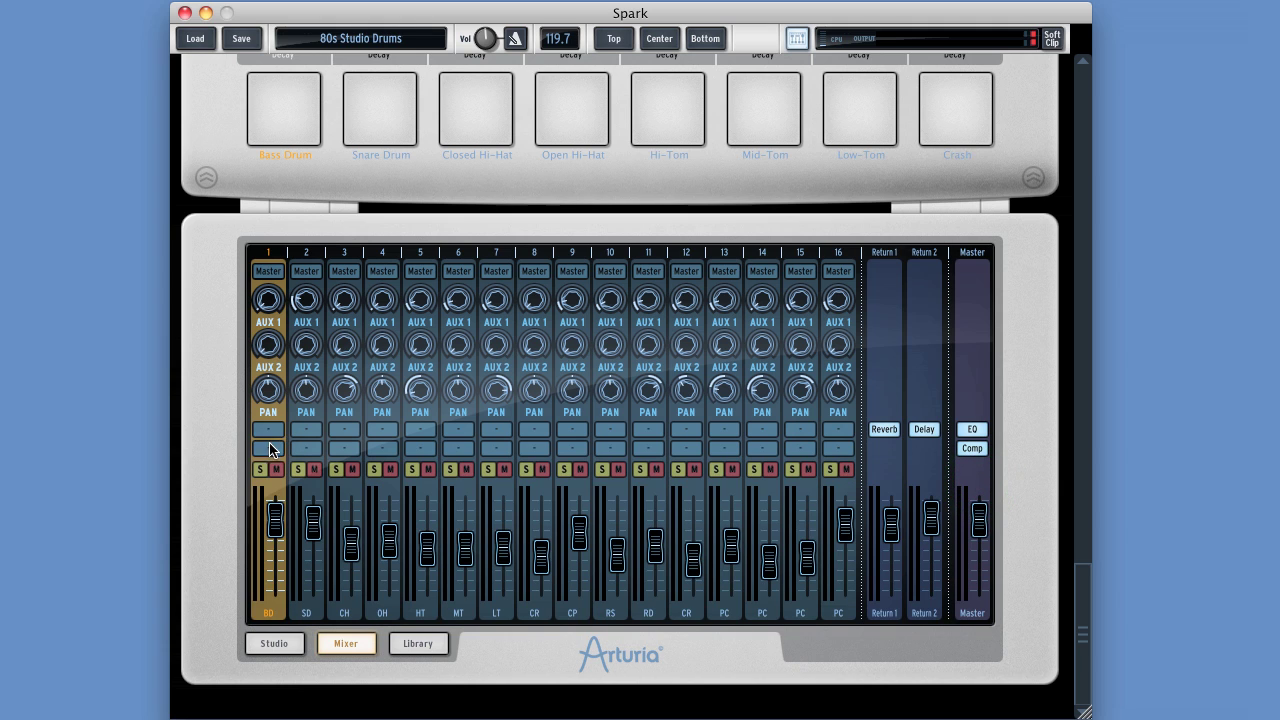
# - Open the insert effects of track 1 and review the effects available for both slots
pyautogui.click(268, 437)
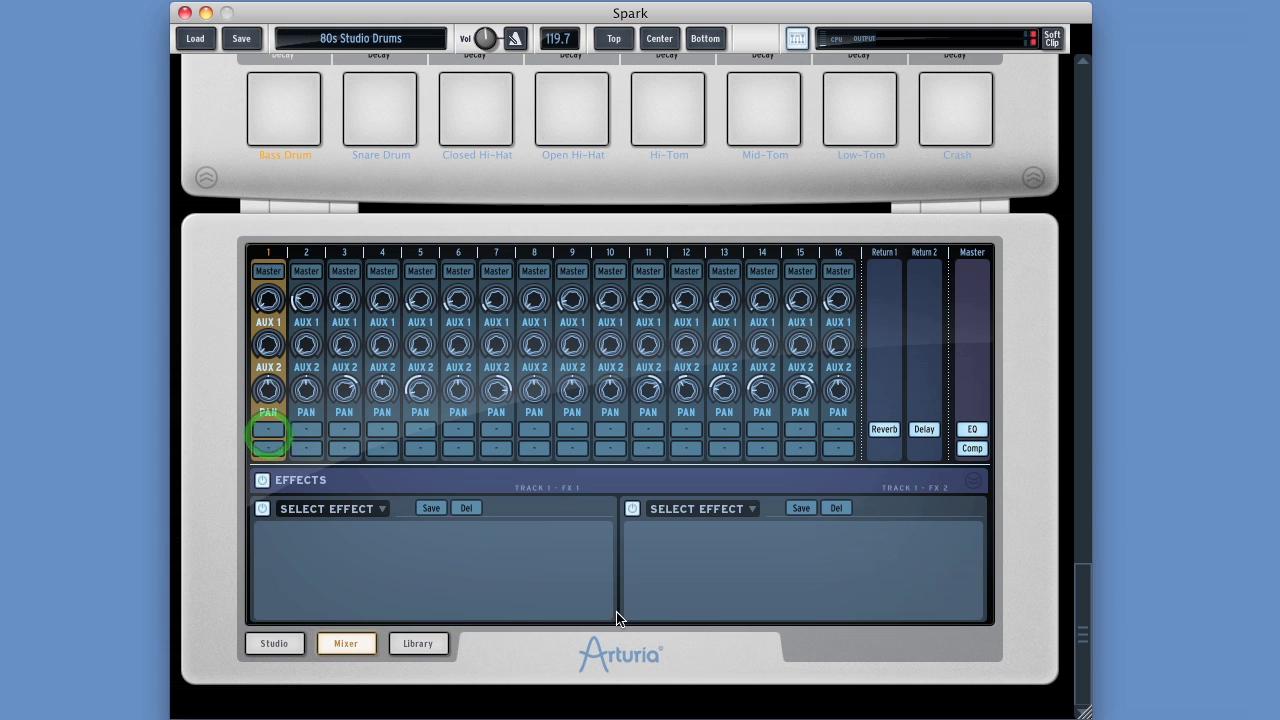
pyautogui.click(345, 509)
pyautogui.click(346, 509)
pyautogui.click(709, 509)
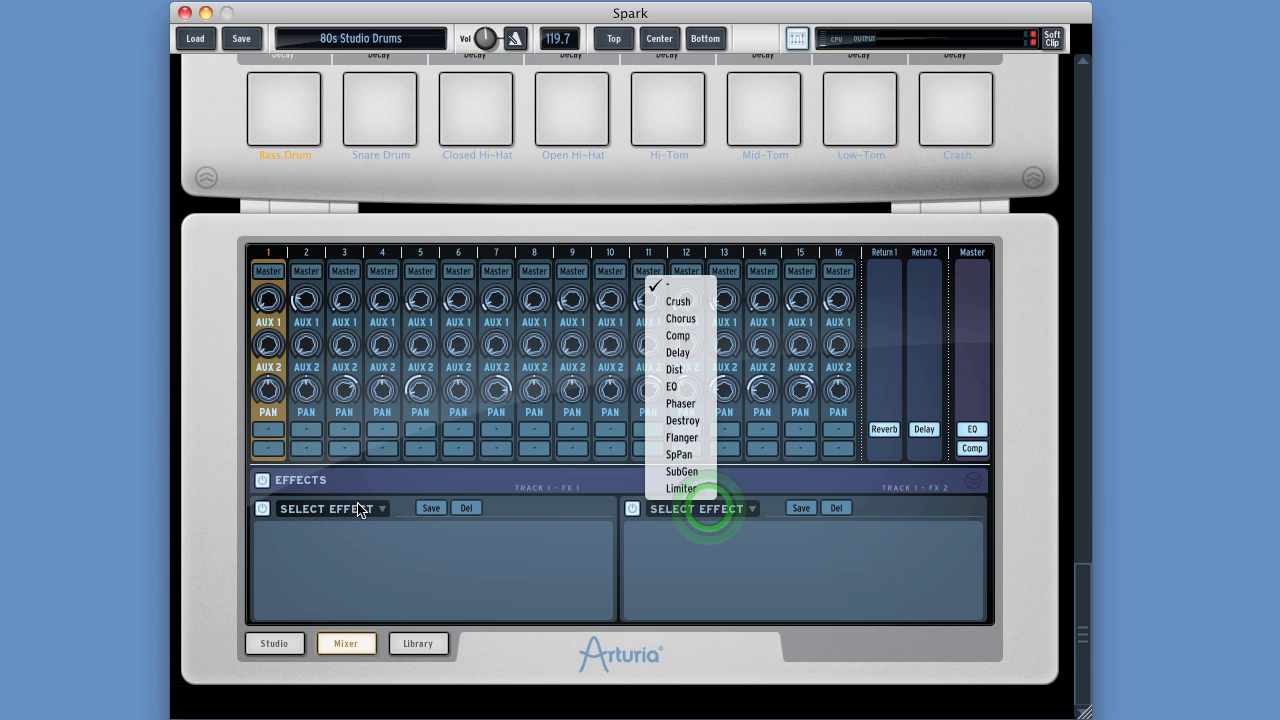
pyautogui.click(363, 509)
# - Try the Crush, Chorus and Comp effects one after another in track 1's first effect slot
pyautogui.click(358, 509)
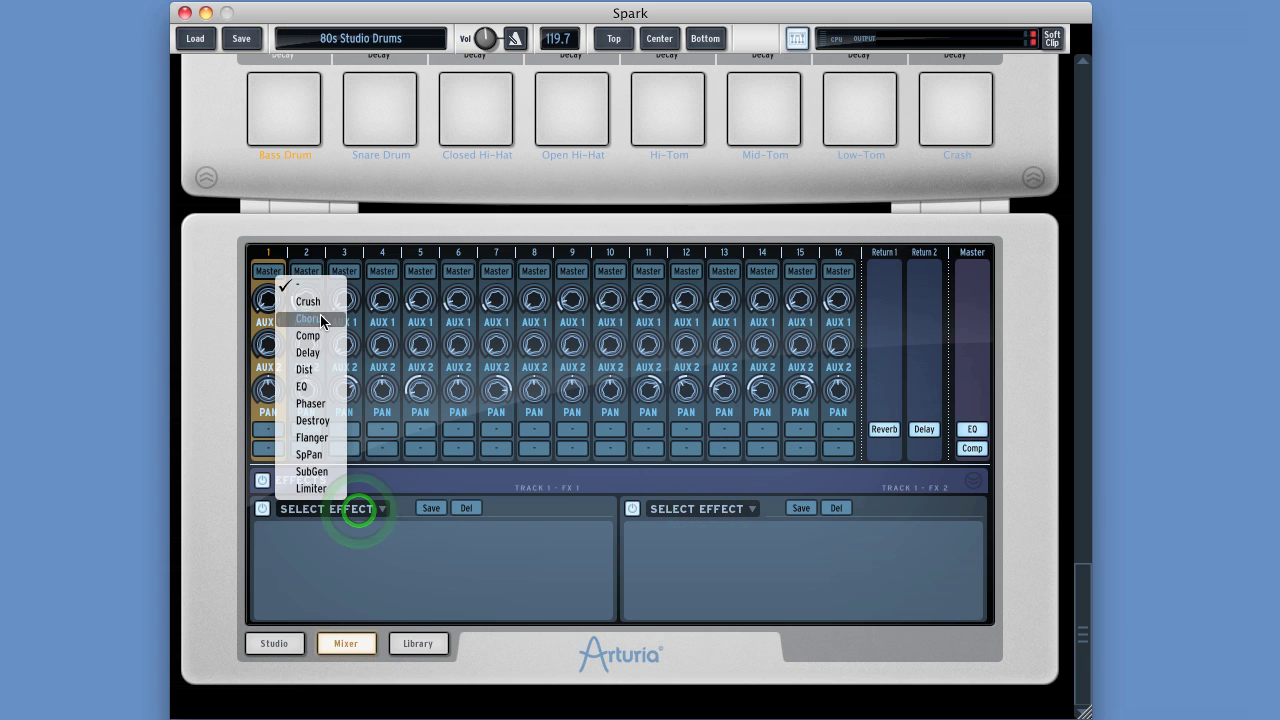
pyautogui.click(319, 305)
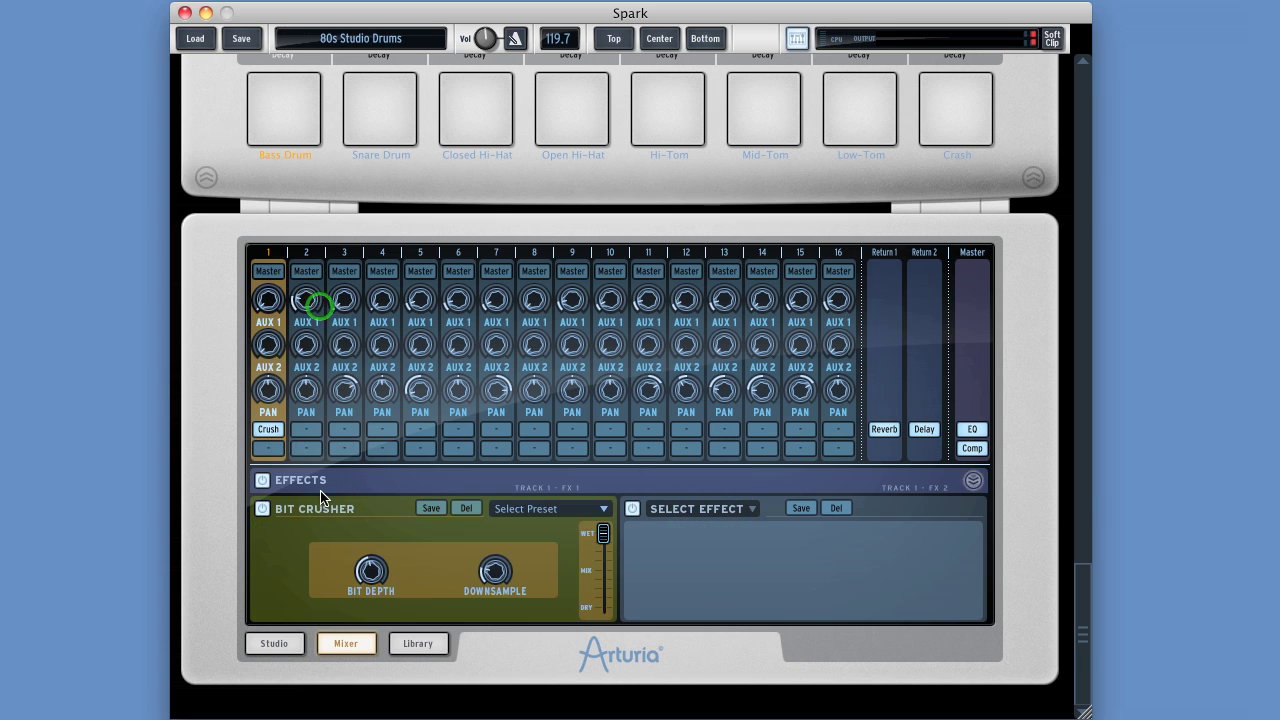
pyautogui.click(324, 508)
pyautogui.click(305, 318)
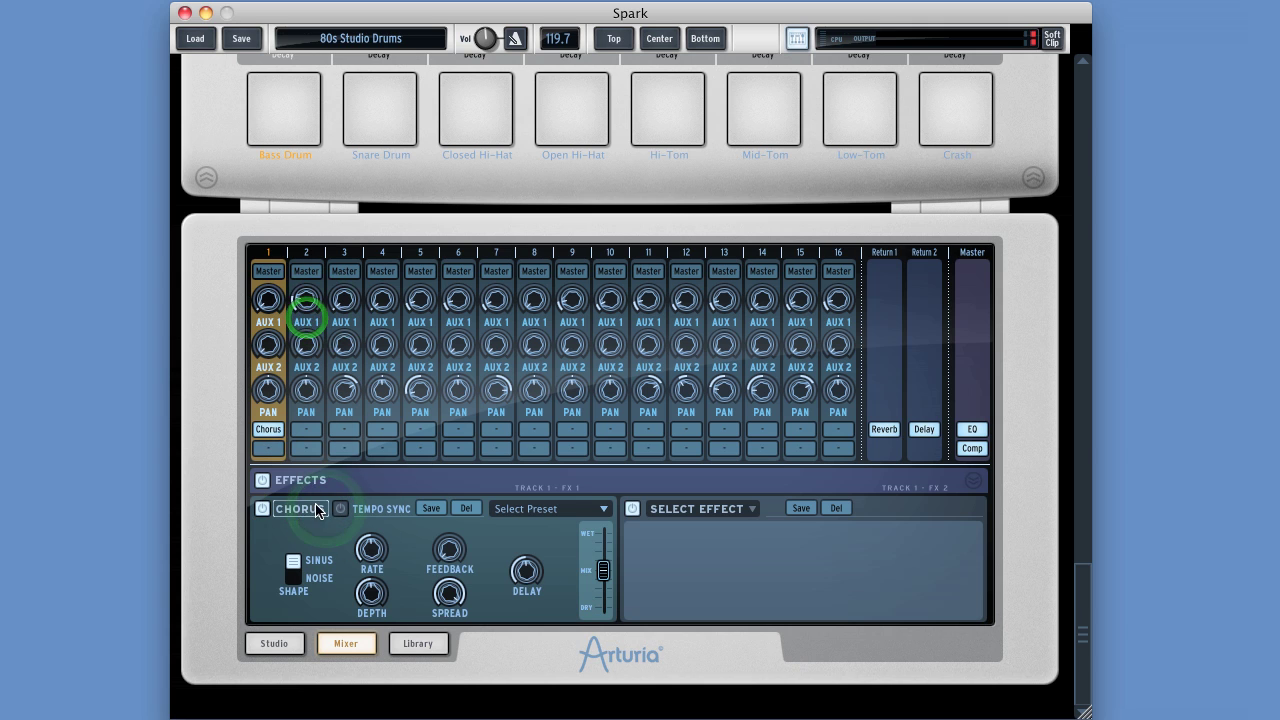
pyautogui.click(305, 509)
pyautogui.click(310, 338)
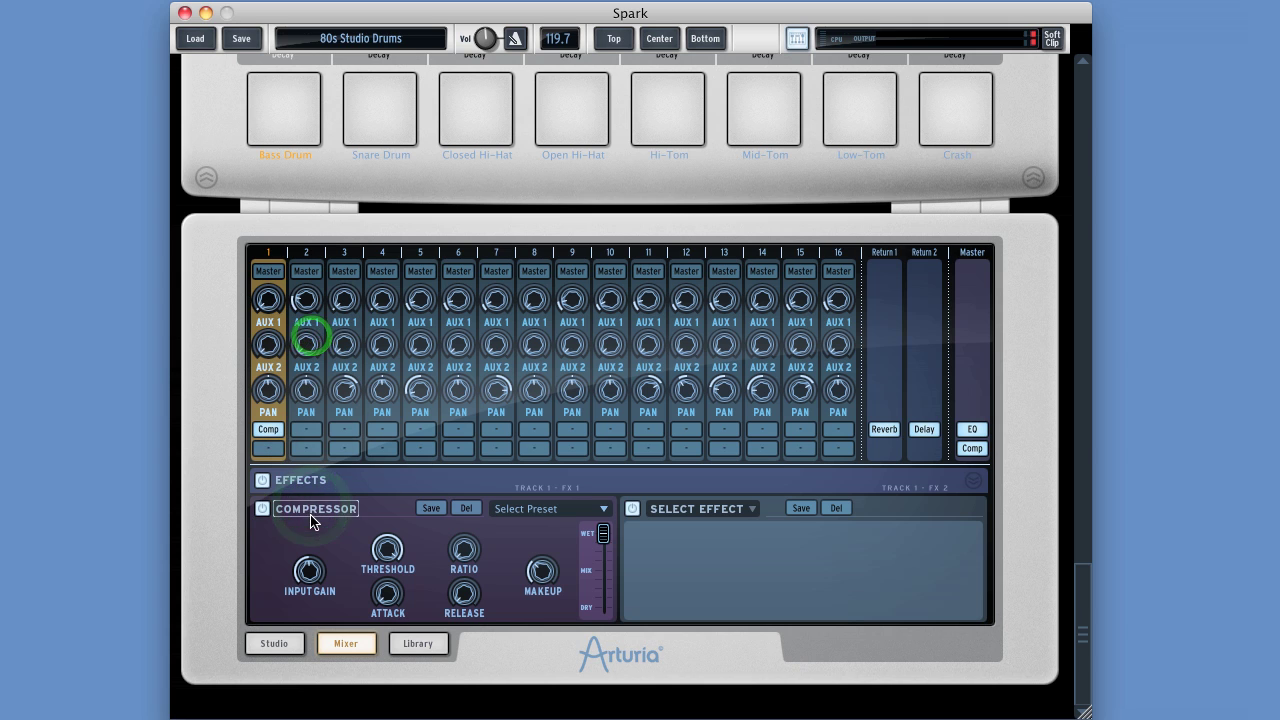
# - Try the Delay, Dist and EQ effects one after another in track 1's first effect slot
pyautogui.click(297, 510)
pyautogui.click(309, 349)
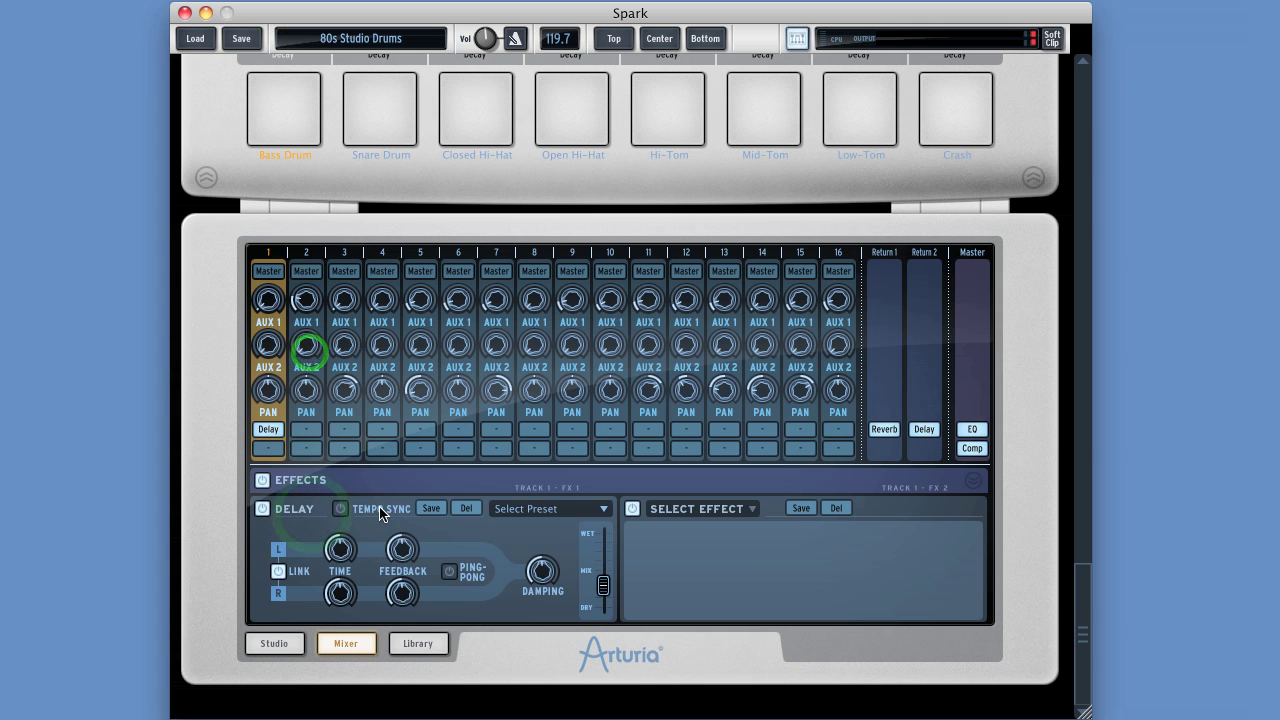
pyautogui.click(290, 509)
pyautogui.click(303, 372)
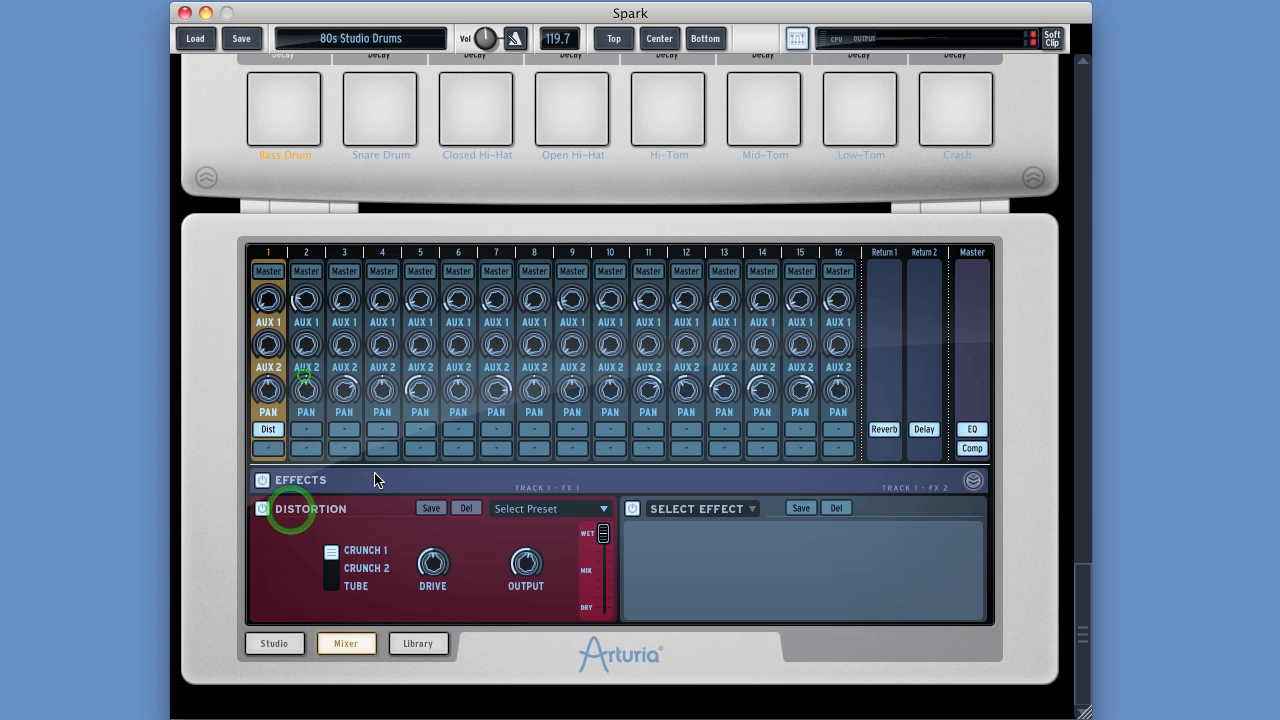
pyautogui.click(305, 509)
pyautogui.click(302, 386)
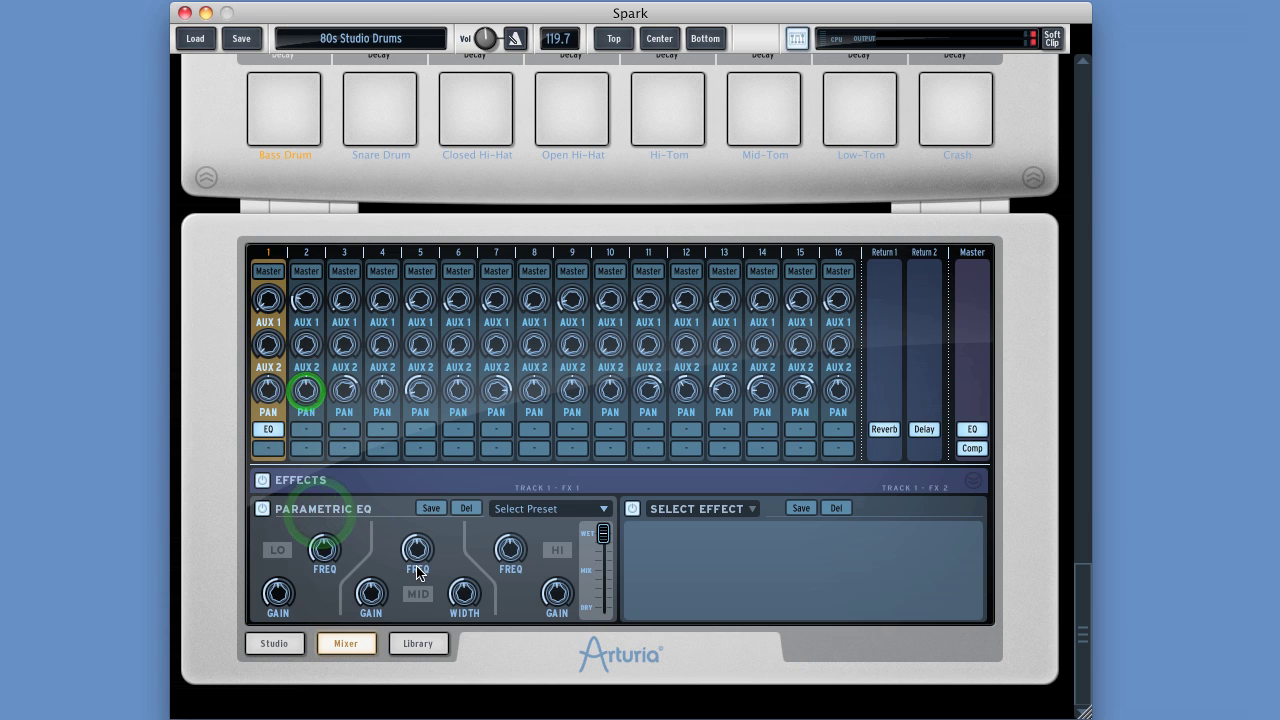
# - Try the Phaser, Destroy and Flanger effects one after another in track 1's first effect slot
pyautogui.click(314, 509)
pyautogui.click(310, 406)
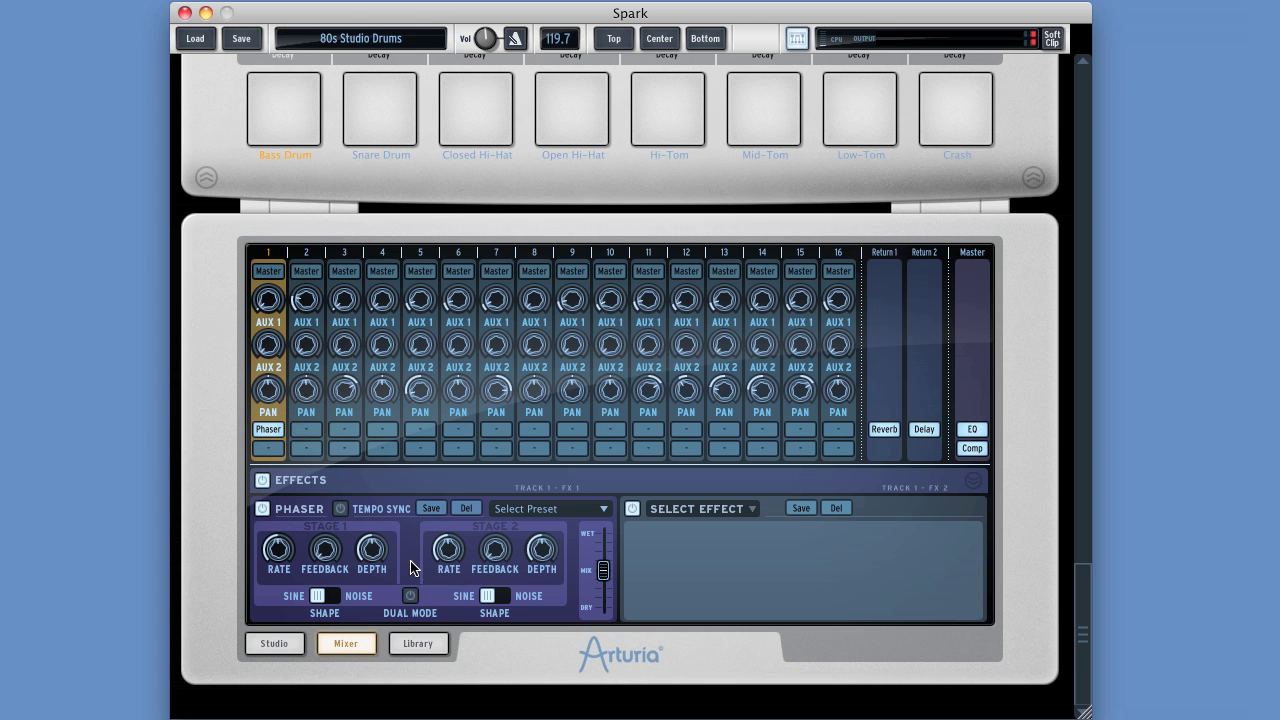
pyautogui.click(305, 509)
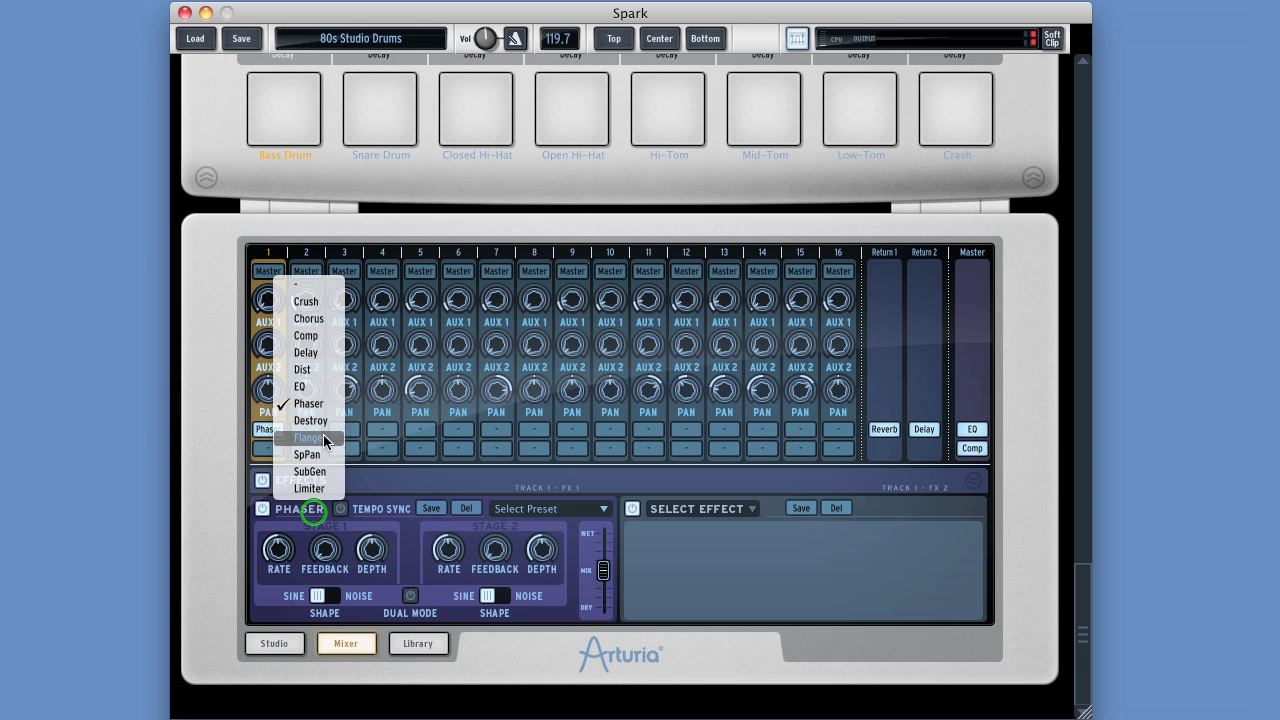
pyautogui.click(310, 421)
pyautogui.click(335, 510)
pyautogui.click(310, 437)
# - Try the SpPan, SubGen and Limiter effects one after another in track 1's first effect slot
pyautogui.click(316, 510)
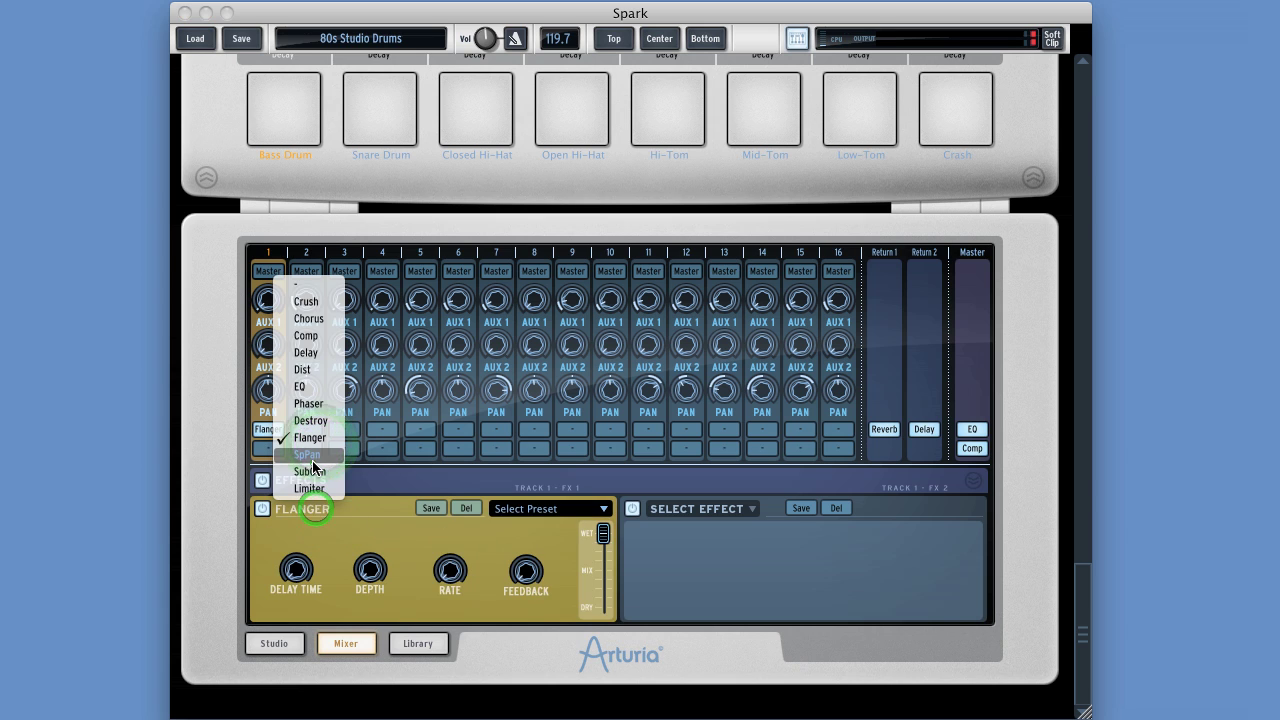
pyautogui.click(308, 455)
pyautogui.click(330, 511)
pyautogui.click(312, 471)
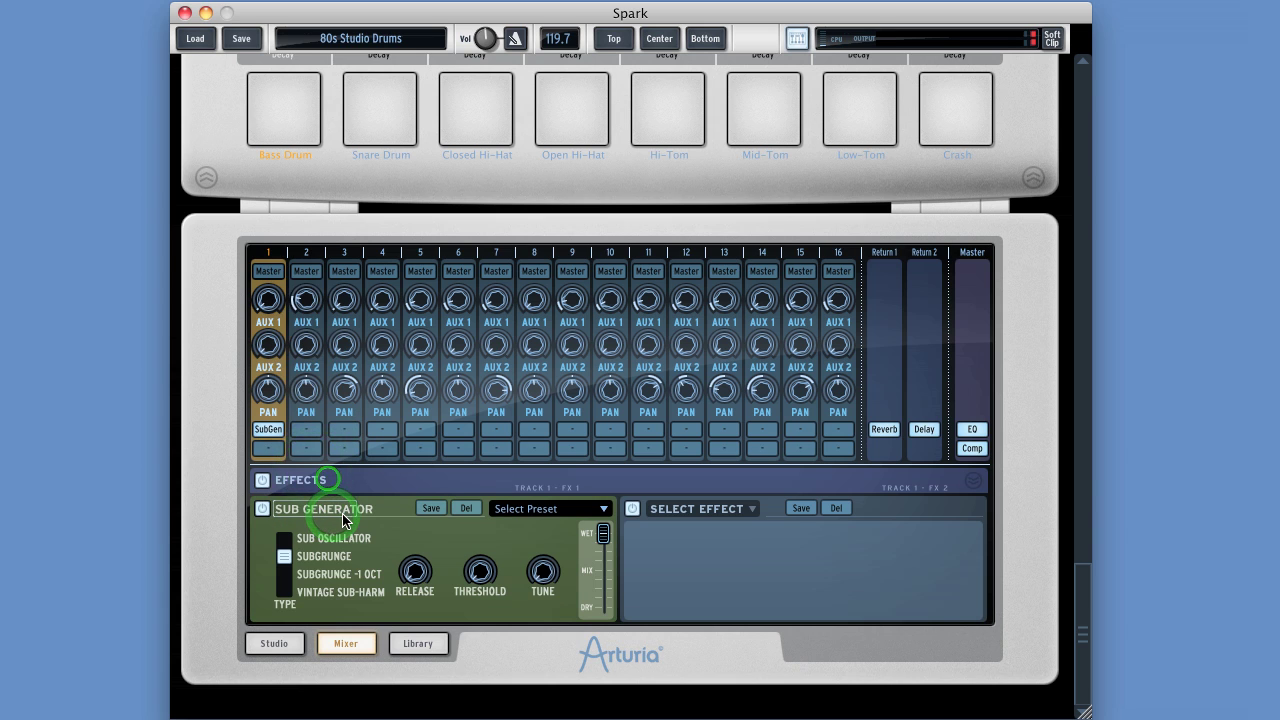
pyautogui.click(341, 513)
pyautogui.click(309, 488)
# - Load the EQ effect into track 1's first effect slot in place of the limiter
pyautogui.click(318, 511)
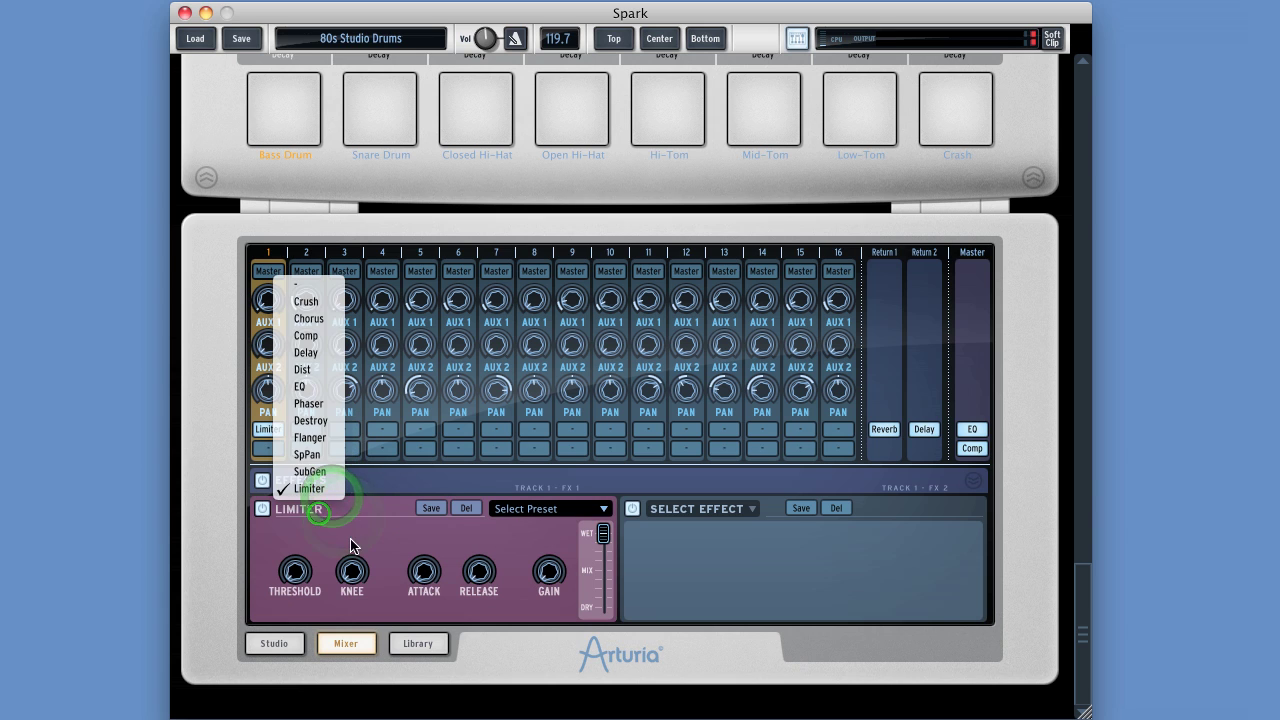
pyautogui.click(301, 385)
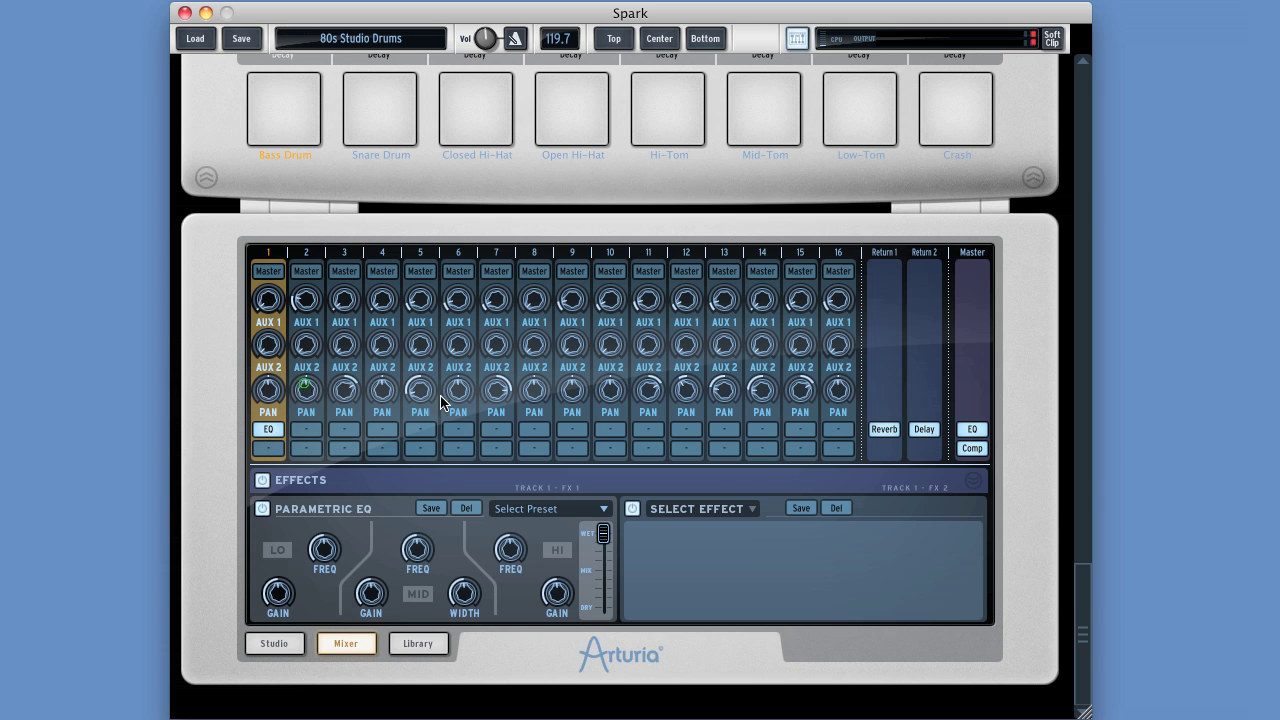
# - Load the Flanger into track 1's second effect slot, and toggle the bypass of the Flanger and the Parametric EQ
pyautogui.click(696, 511)
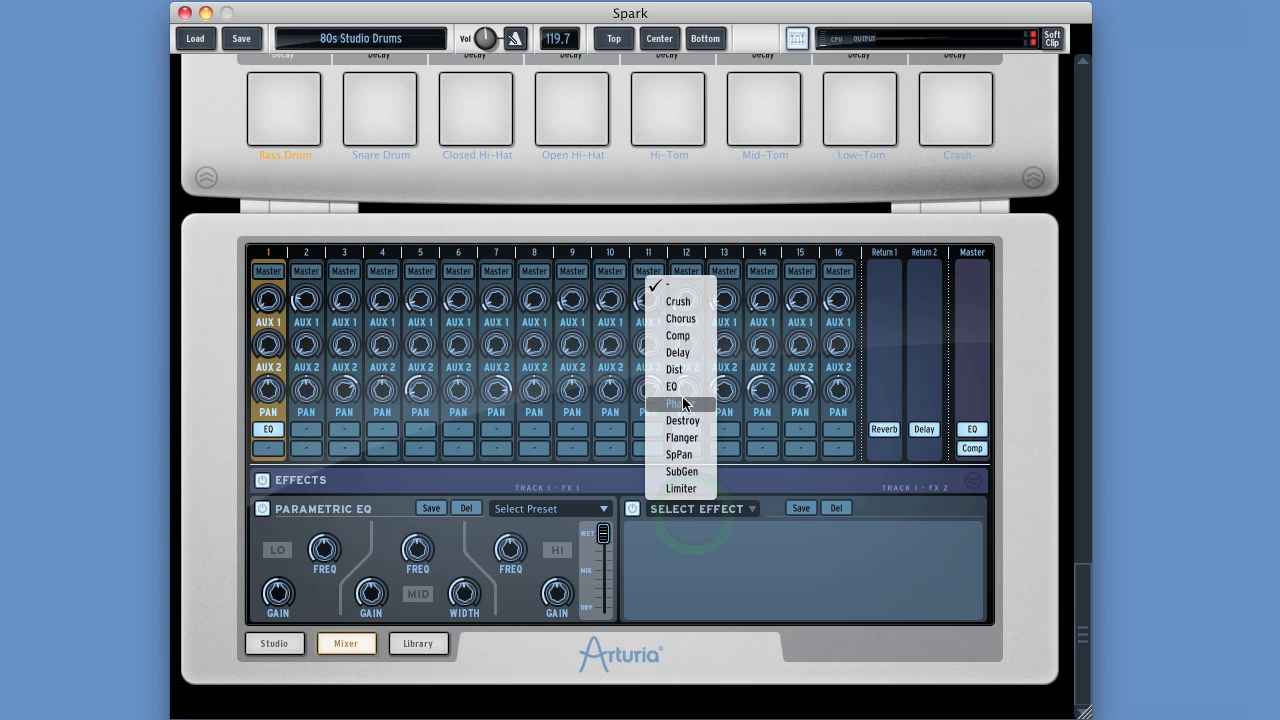
pyautogui.click(689, 440)
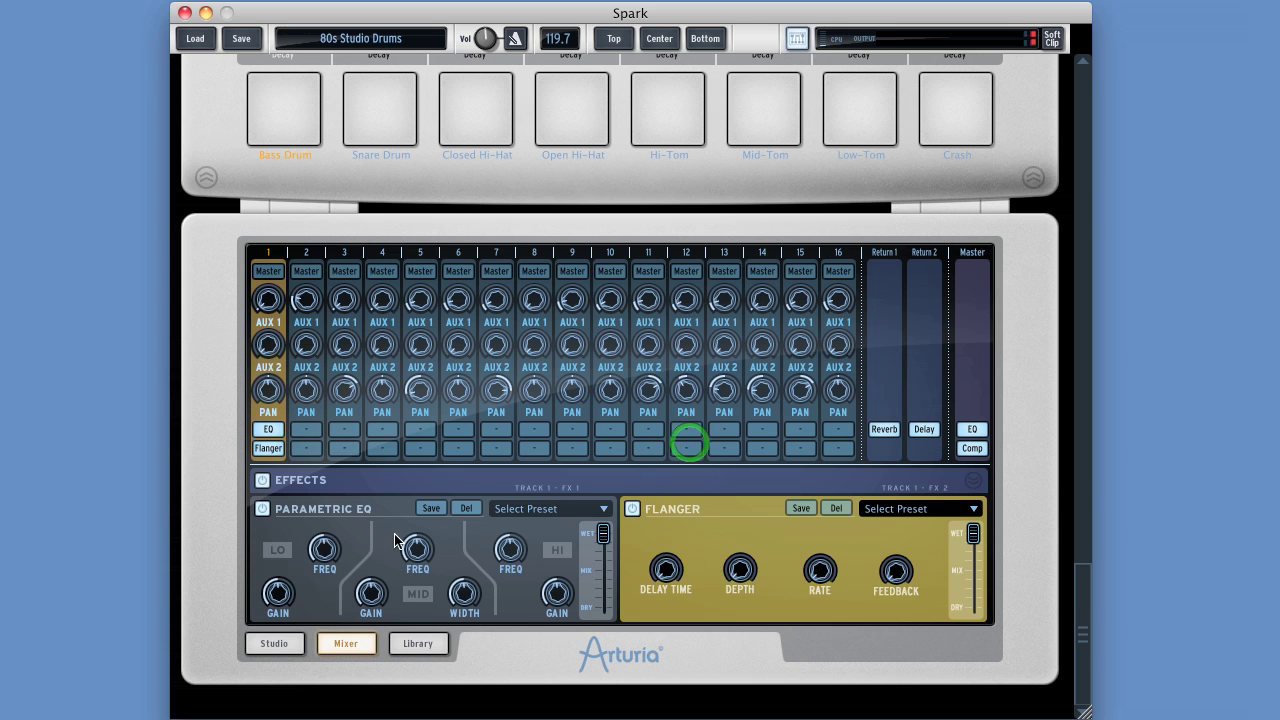
pyautogui.click(630, 510)
pyautogui.click(630, 510)
pyautogui.click(630, 510)
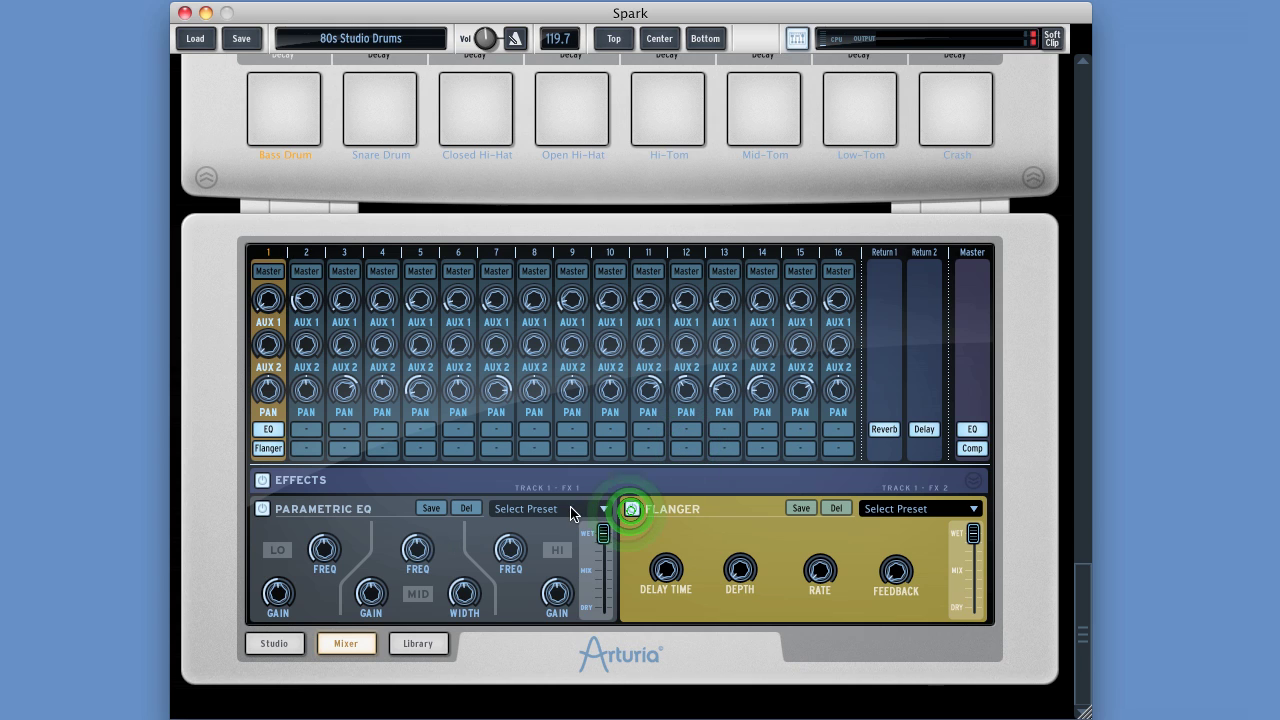
pyautogui.click(260, 508)
pyautogui.click(261, 510)
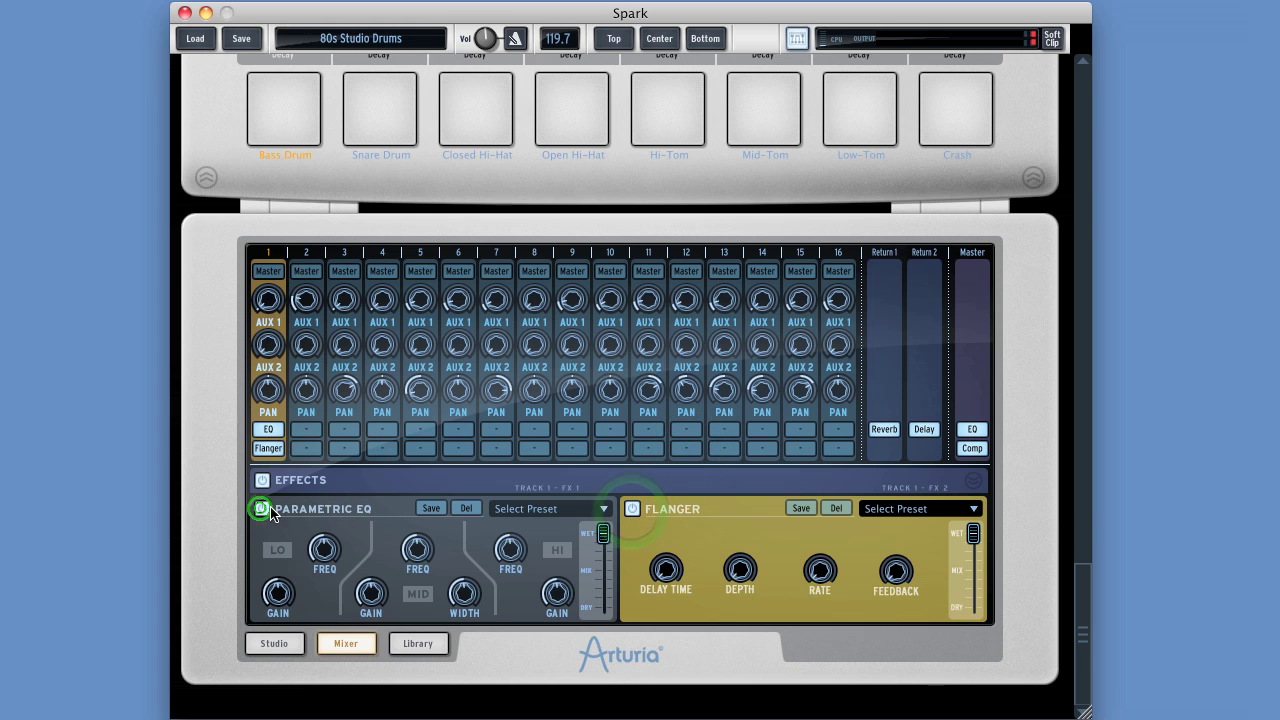
# - Clear track 1's second effect slot and load the Flanger effect into it again
pyautogui.click(662, 508)
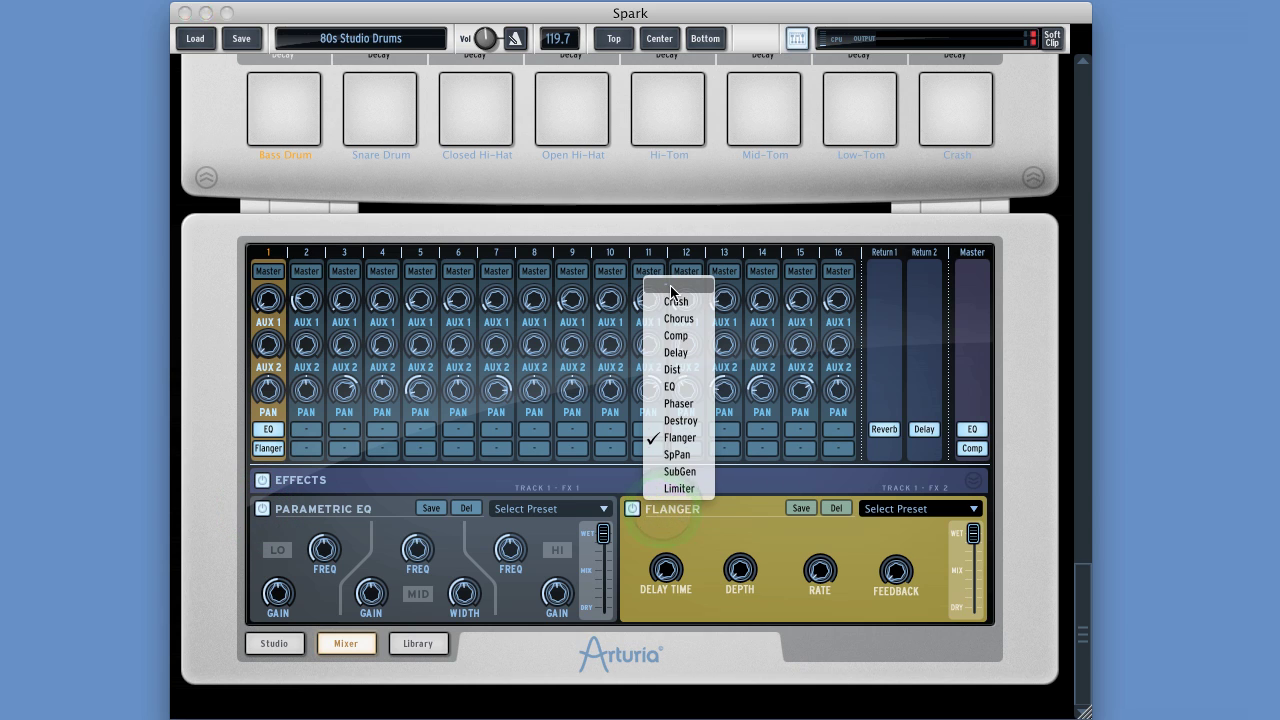
pyautogui.click(668, 286)
pyautogui.click(705, 509)
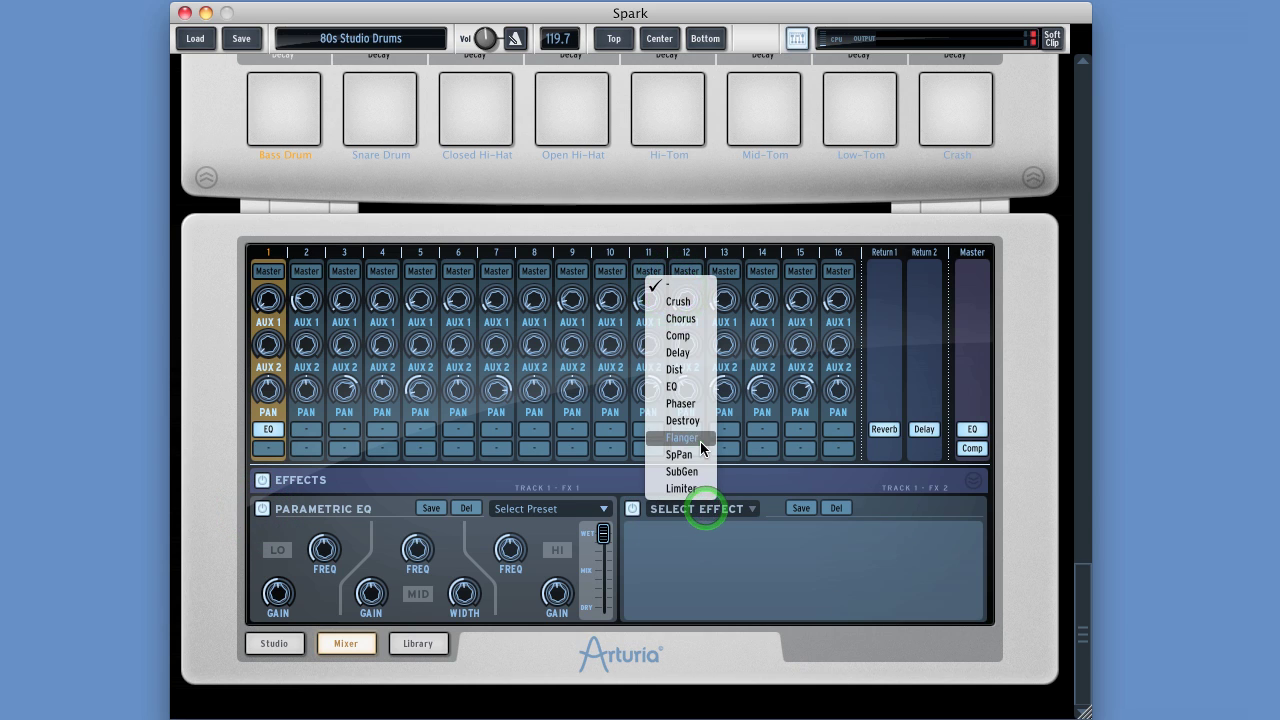
pyautogui.click(700, 441)
# - View the preset lists of the Flanger and Parametric EQ, and open and cancel the EQ's preset saving dialog
pyautogui.click(908, 509)
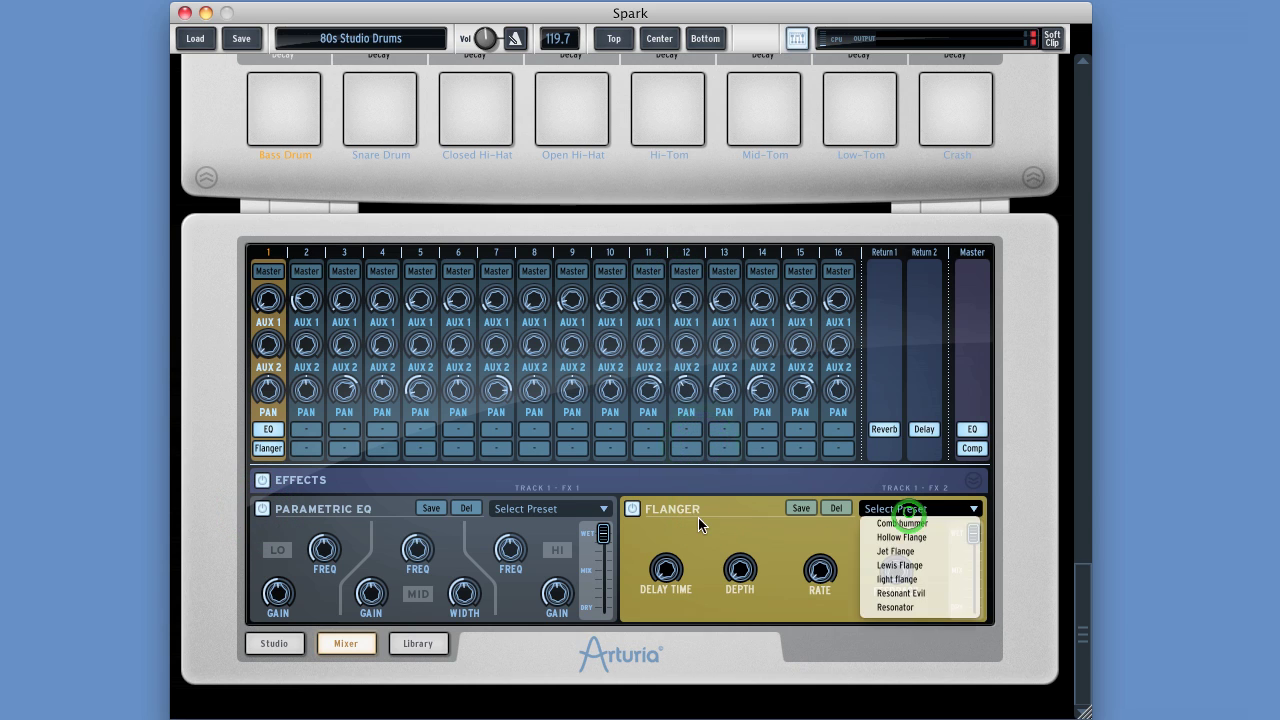
pyautogui.click(554, 512)
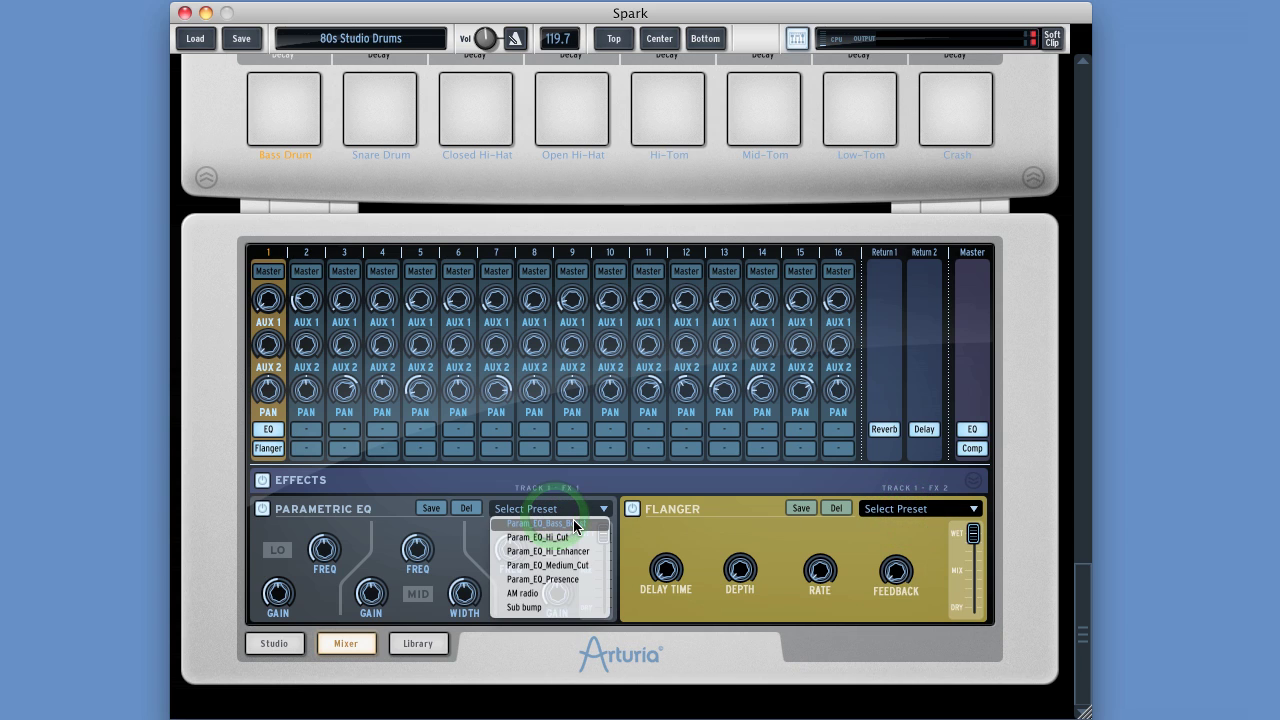
pyautogui.click(439, 510)
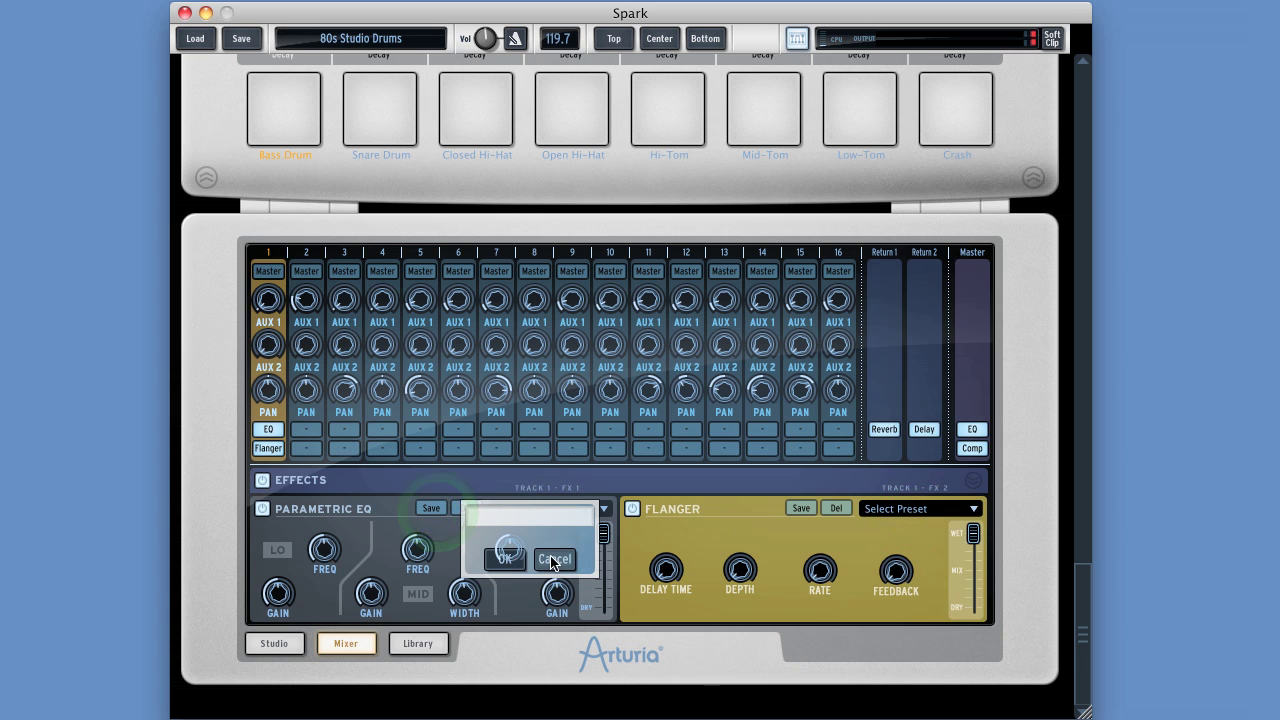
pyautogui.click(567, 560)
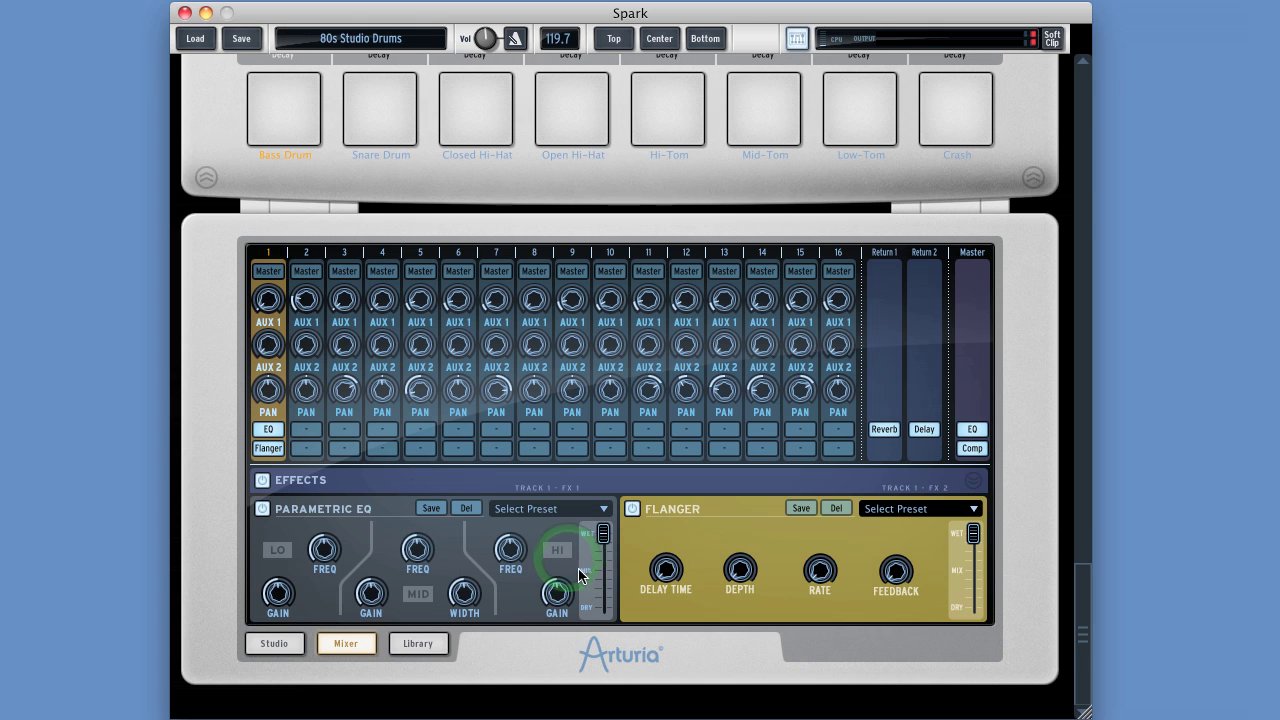
# - Toggle the bypass for all of track 1's effects, and close the effects view to show the channel faders
pyautogui.click(263, 481)
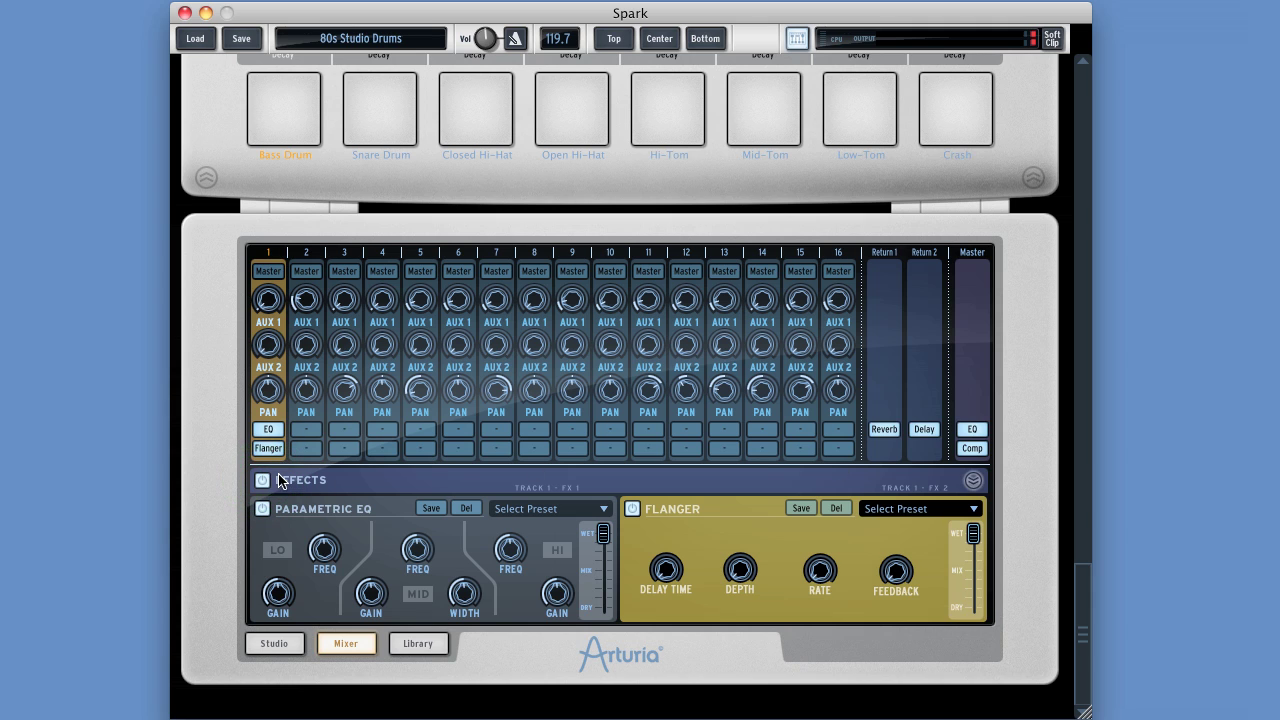
pyautogui.click(267, 483)
pyautogui.click(267, 483)
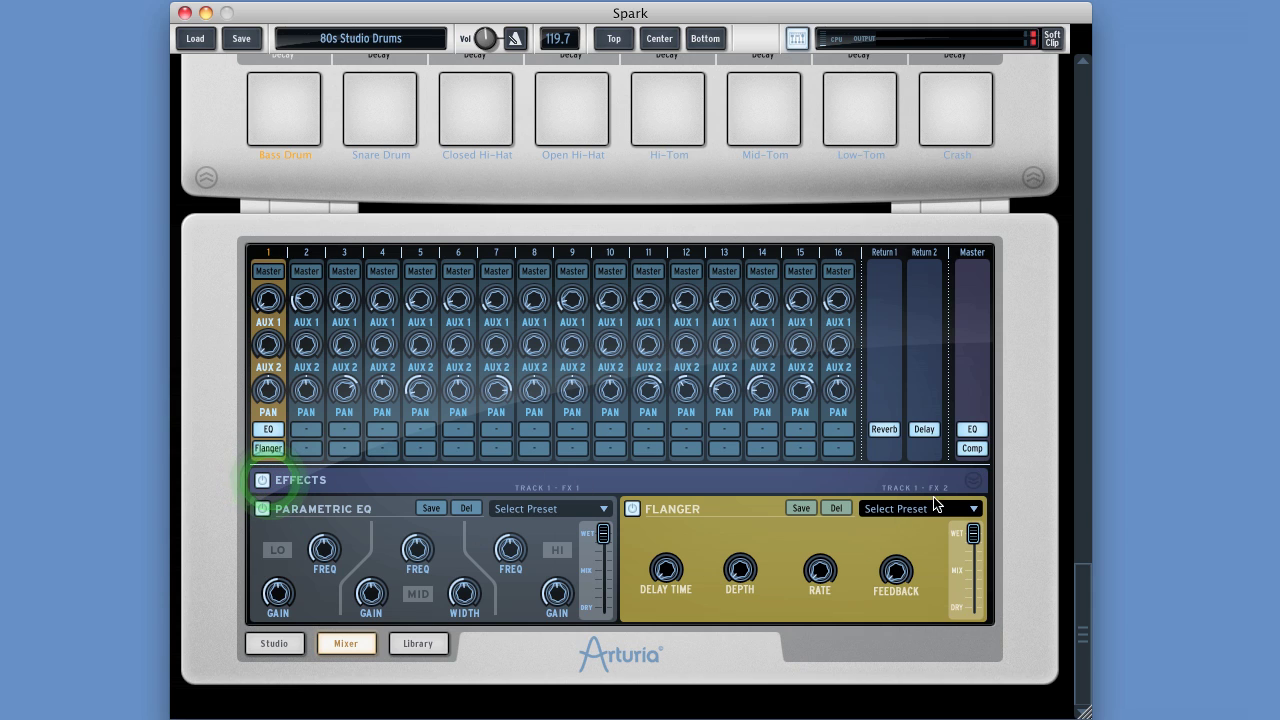
pyautogui.click(975, 483)
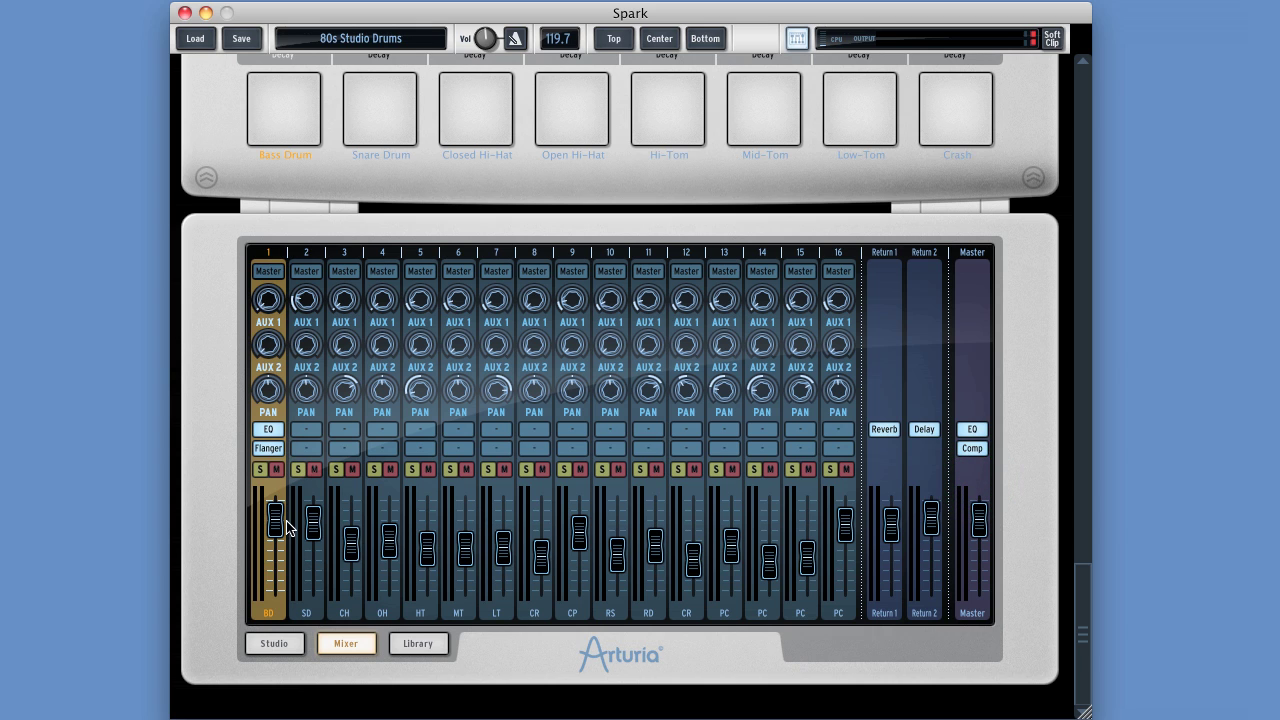
# - Reopen track 1's effects, point out the EQ's mid frequency and gain and the Flanger's depth, and close the effects view
pyautogui.click(268, 429)
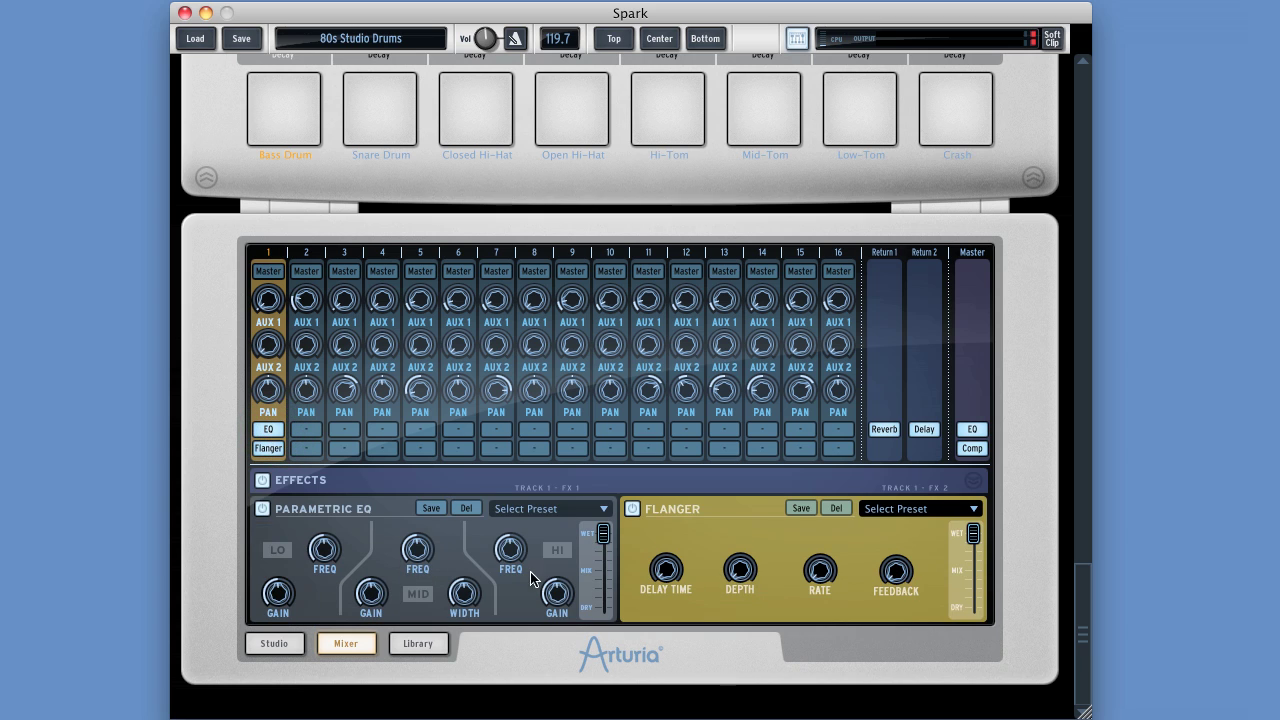
pyautogui.moveTo(414, 552)
pyautogui.mouseDown()
pyautogui.moveTo(419, 581)
pyautogui.moveTo(414, 555)
pyautogui.mouseUp()
pyautogui.click(376, 590)
pyautogui.click(740, 570)
pyautogui.click(973, 481)
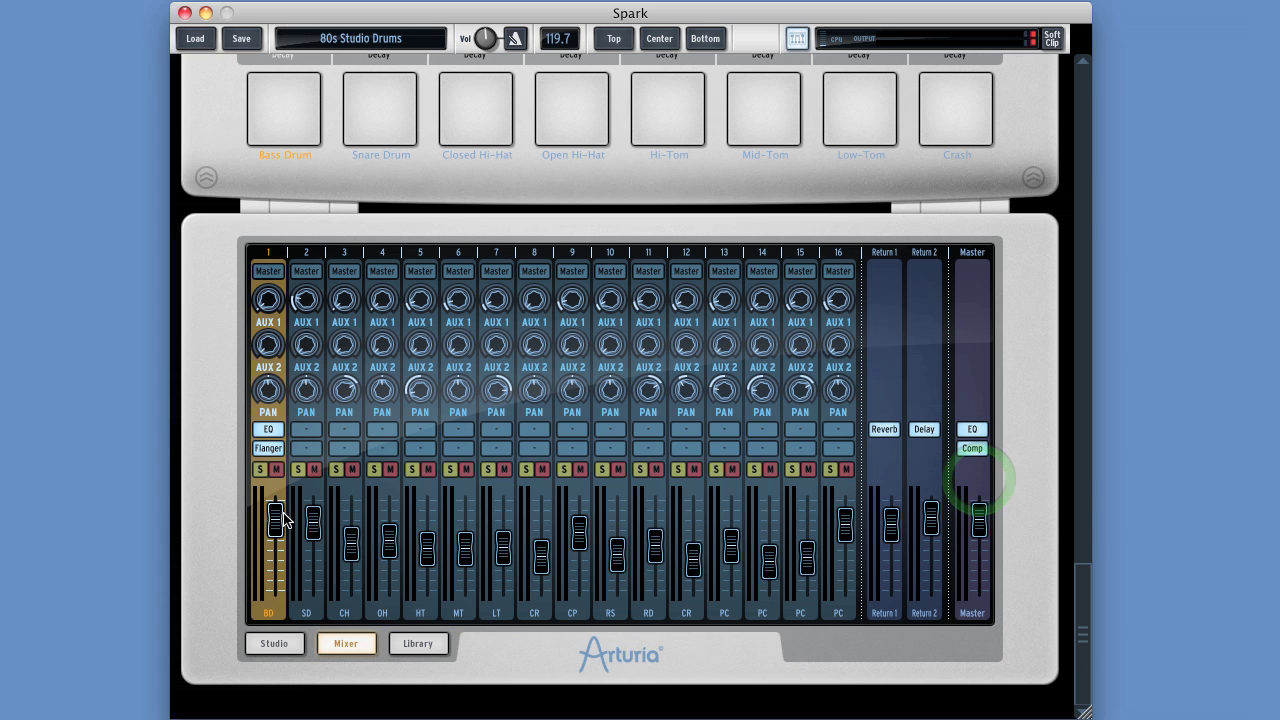
# - Point out track 1's volume, pan and aux controls, and briefly open and close its effects view from the Flanger slot
pyautogui.click(274, 517)
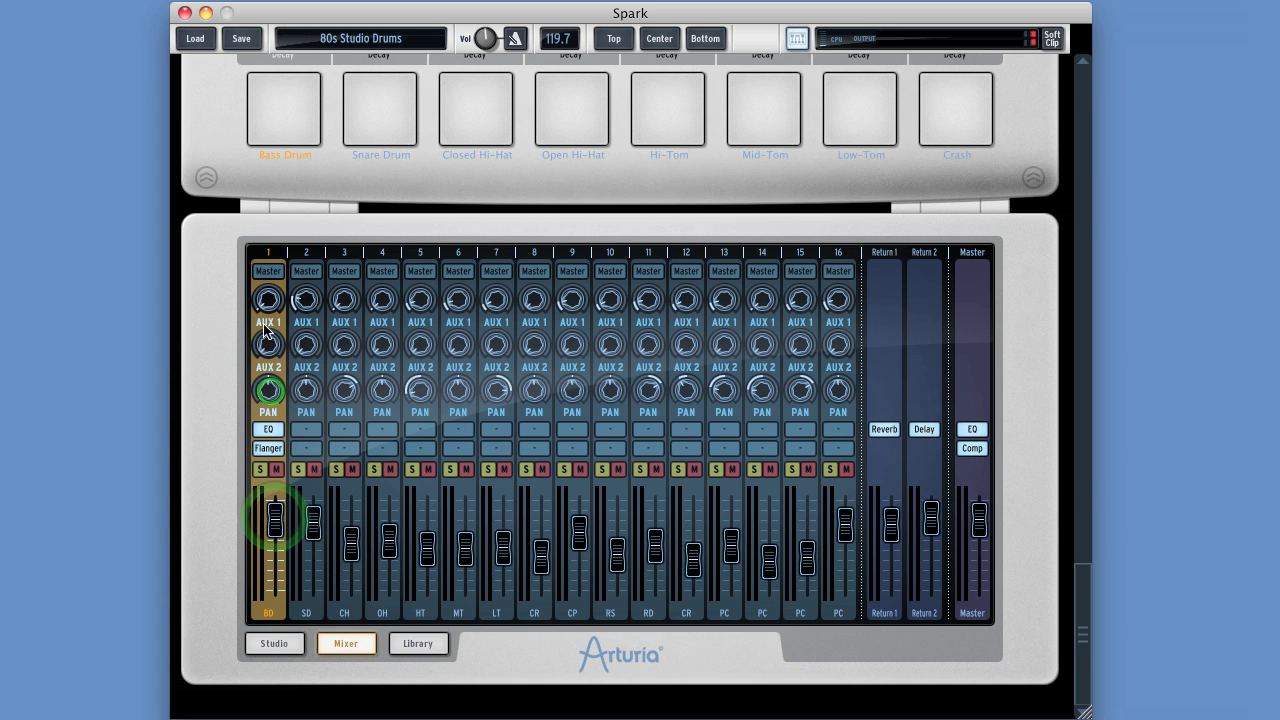
pyautogui.click(268, 390)
pyautogui.moveTo(267, 344)
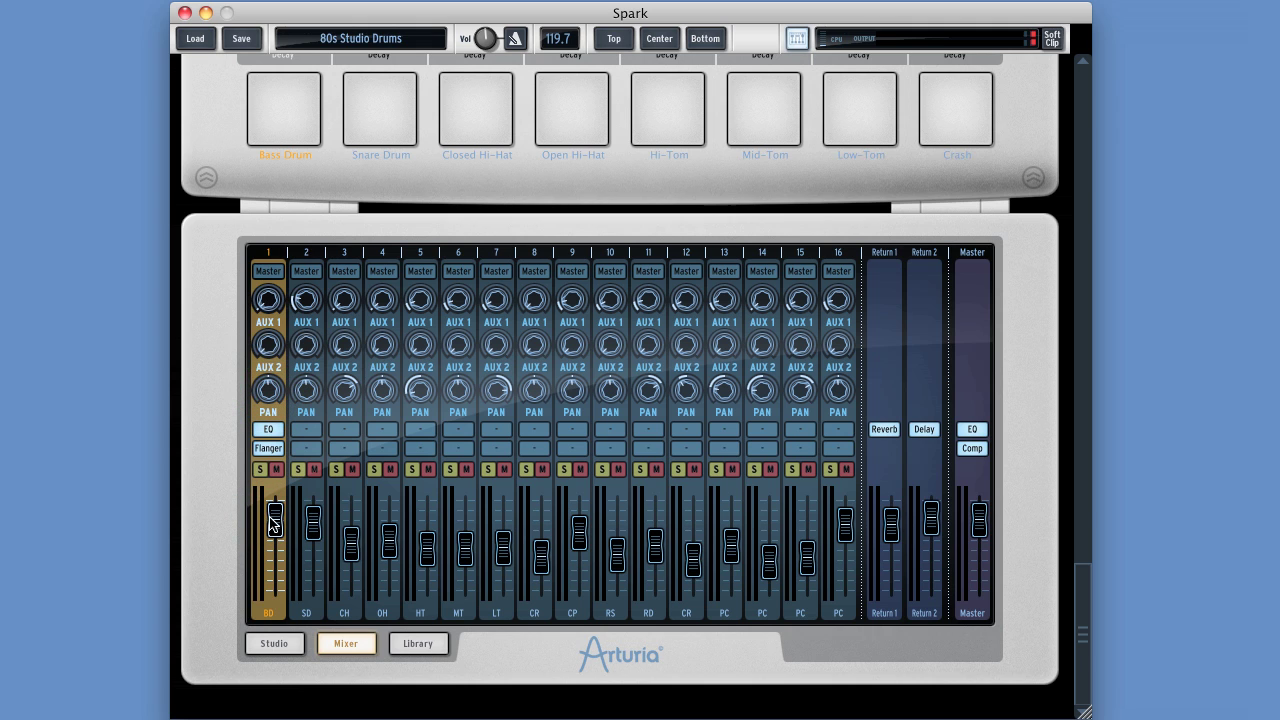
pyautogui.click(272, 449)
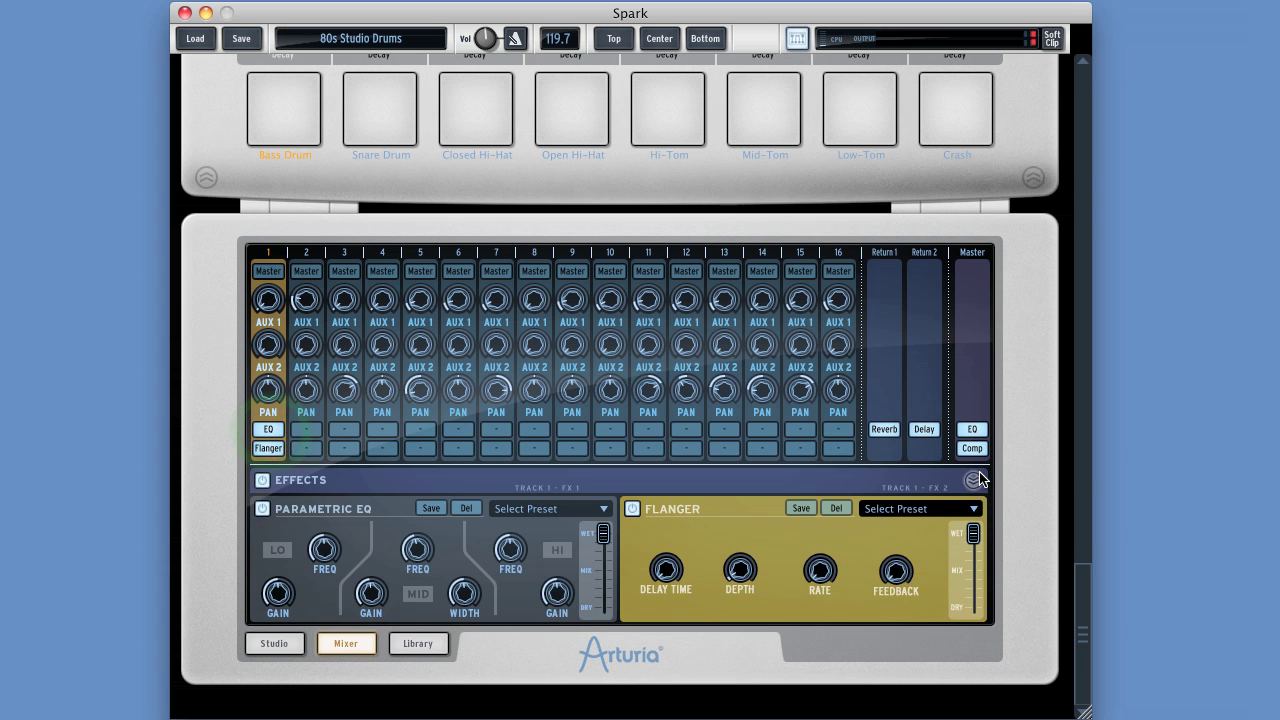
pyautogui.click(974, 480)
# - View the drum machine's centre section with its channel knobs, and return to the mixer
pyautogui.click(660, 38)
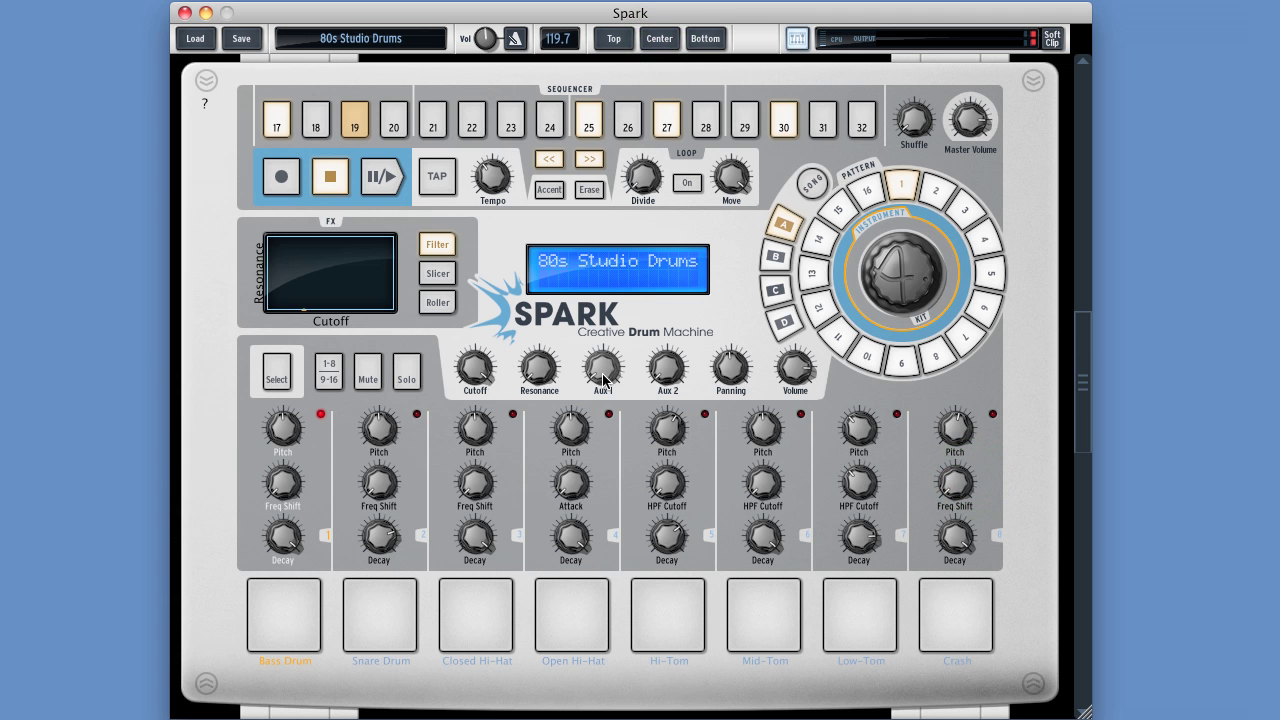
pyautogui.click(705, 38)
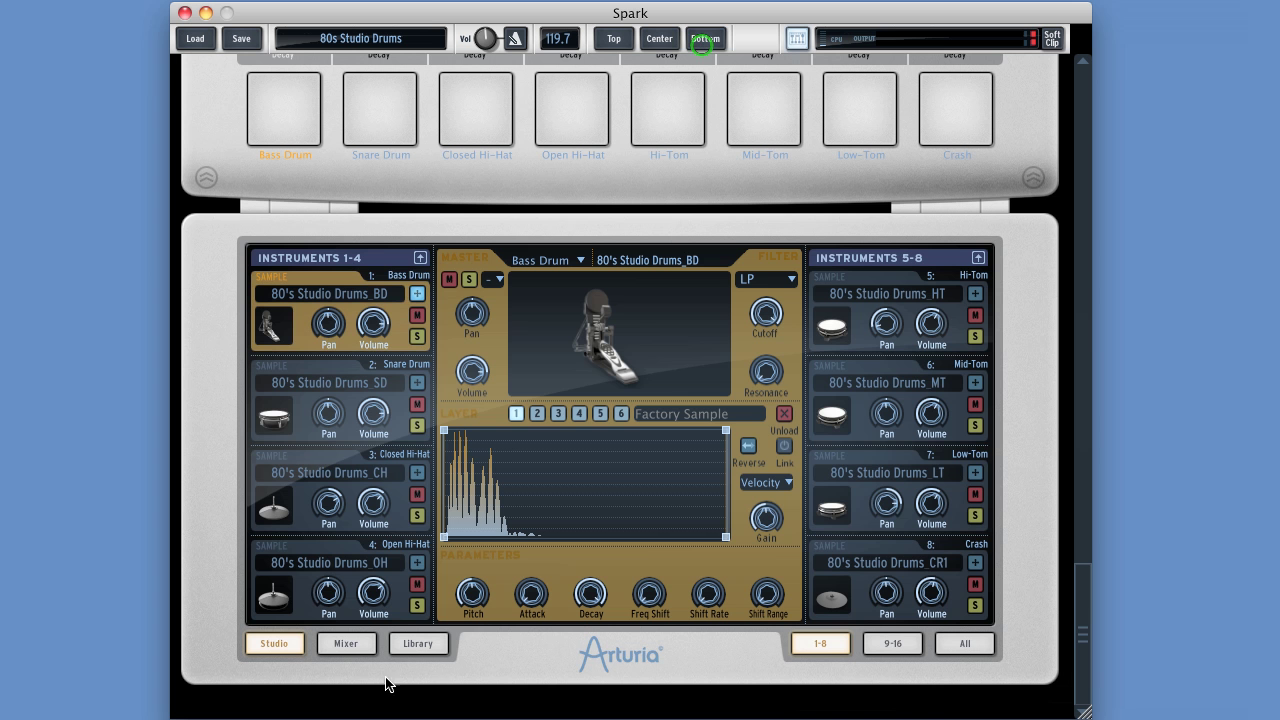
pyautogui.click(347, 643)
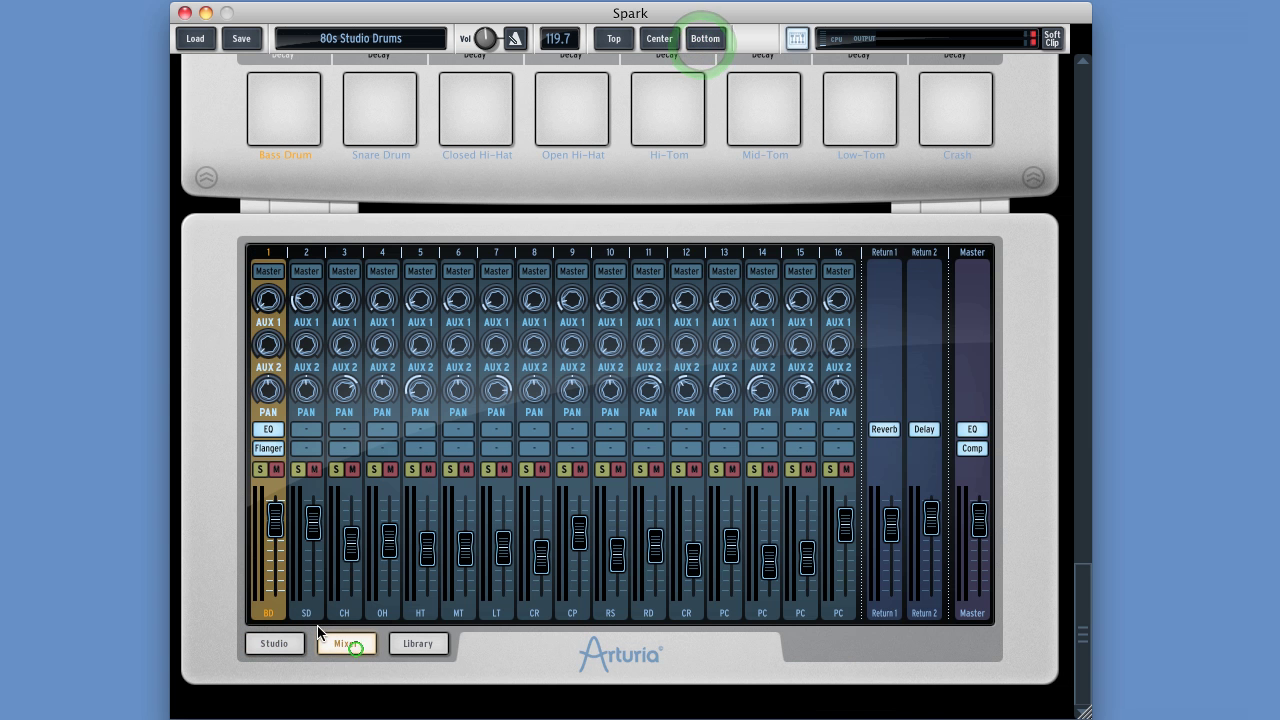
# - Enable motion on the Bass Drum volume fader and disable it again
pyautogui.rightClick(276, 527)
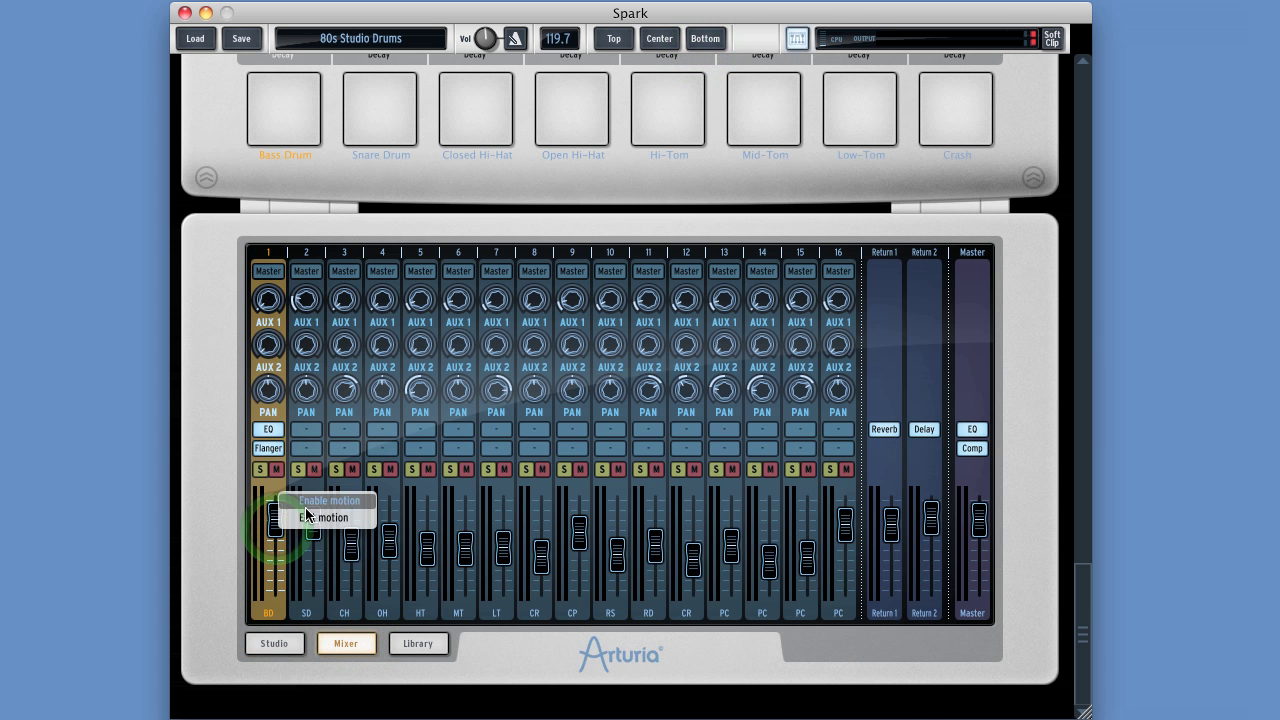
pyautogui.click(319, 503)
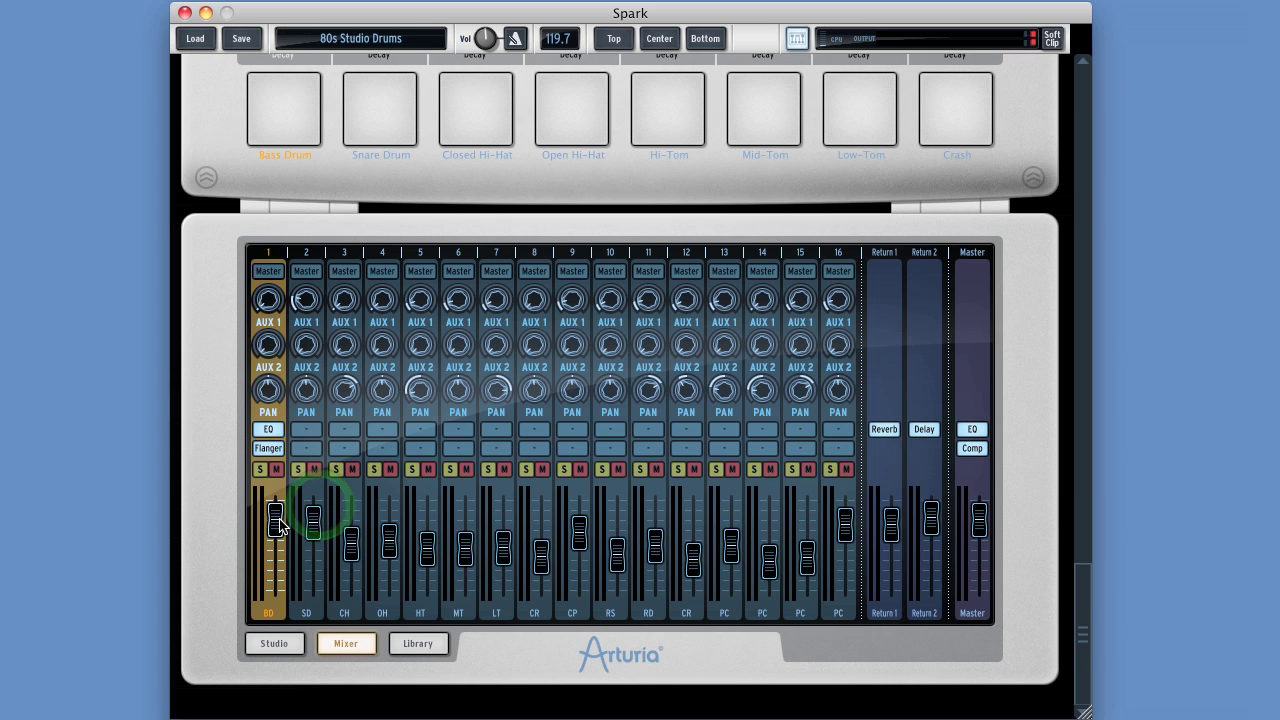
pyautogui.rightClick(277, 524)
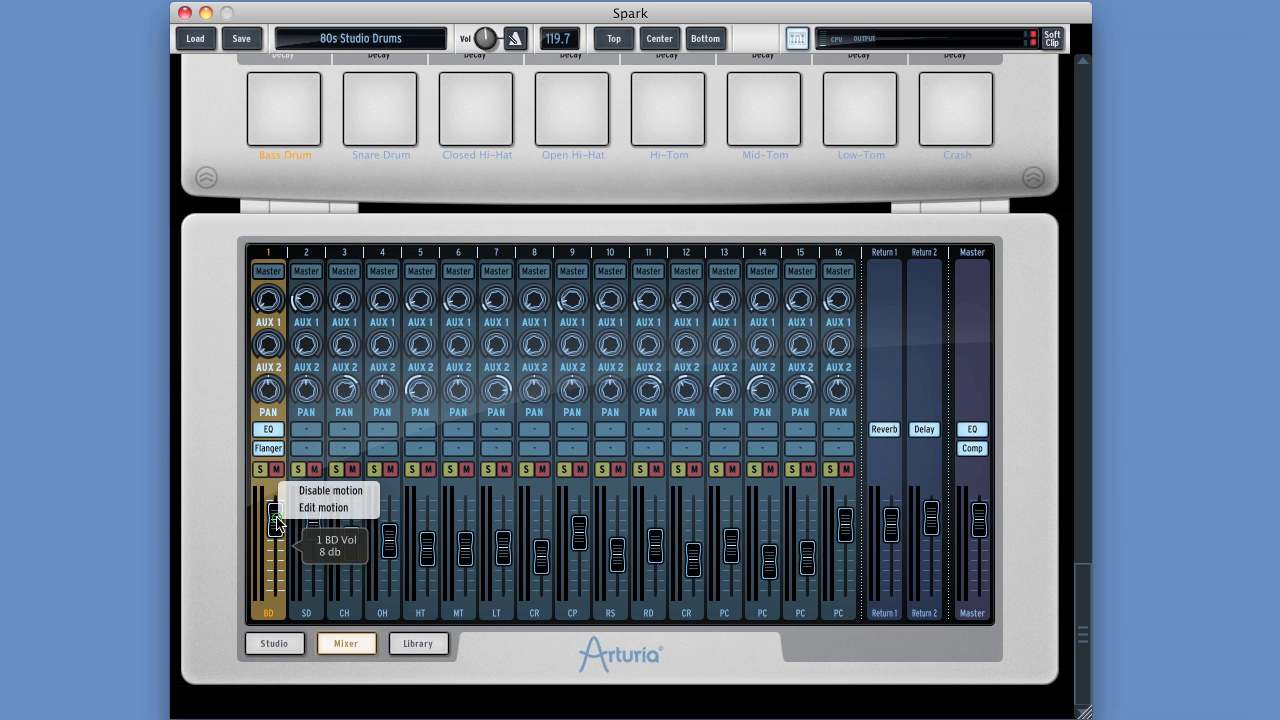
pyautogui.click(324, 491)
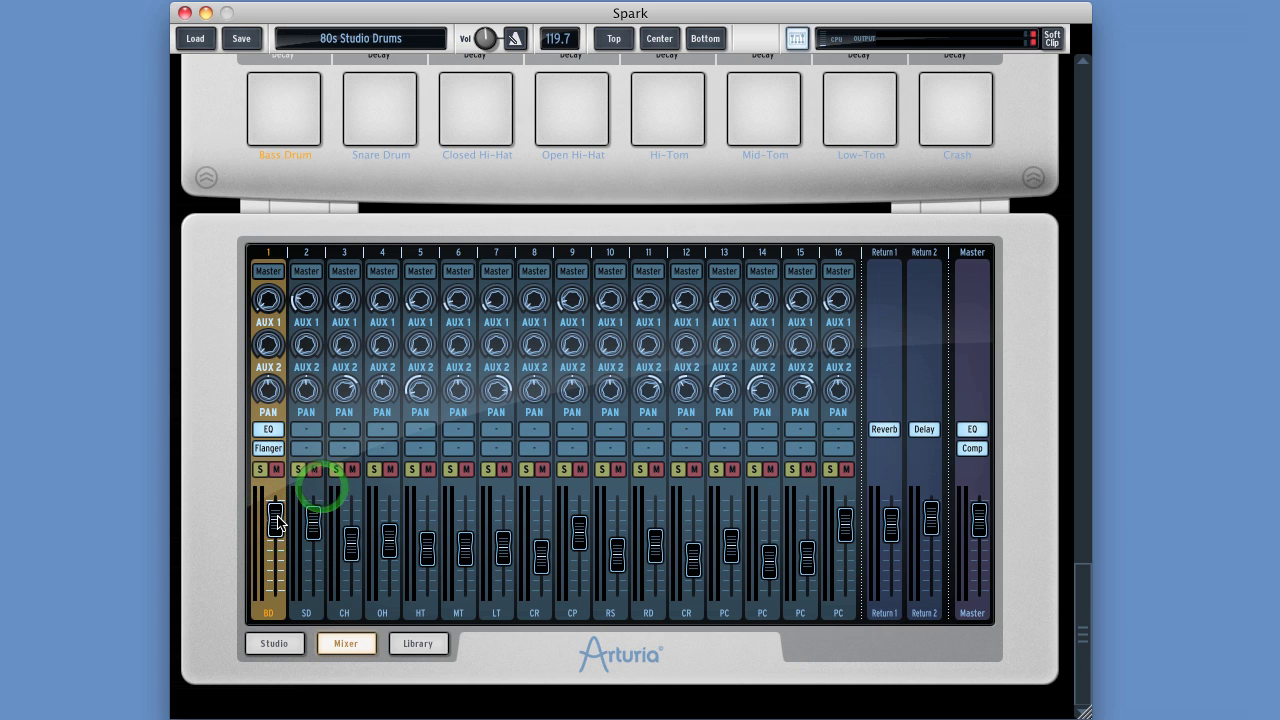
# - Enable motion on the Bass Drum volume fader and open that motion for editing in the pattern sequencer
pyautogui.rightClick(277, 522)
pyautogui.click(320, 491)
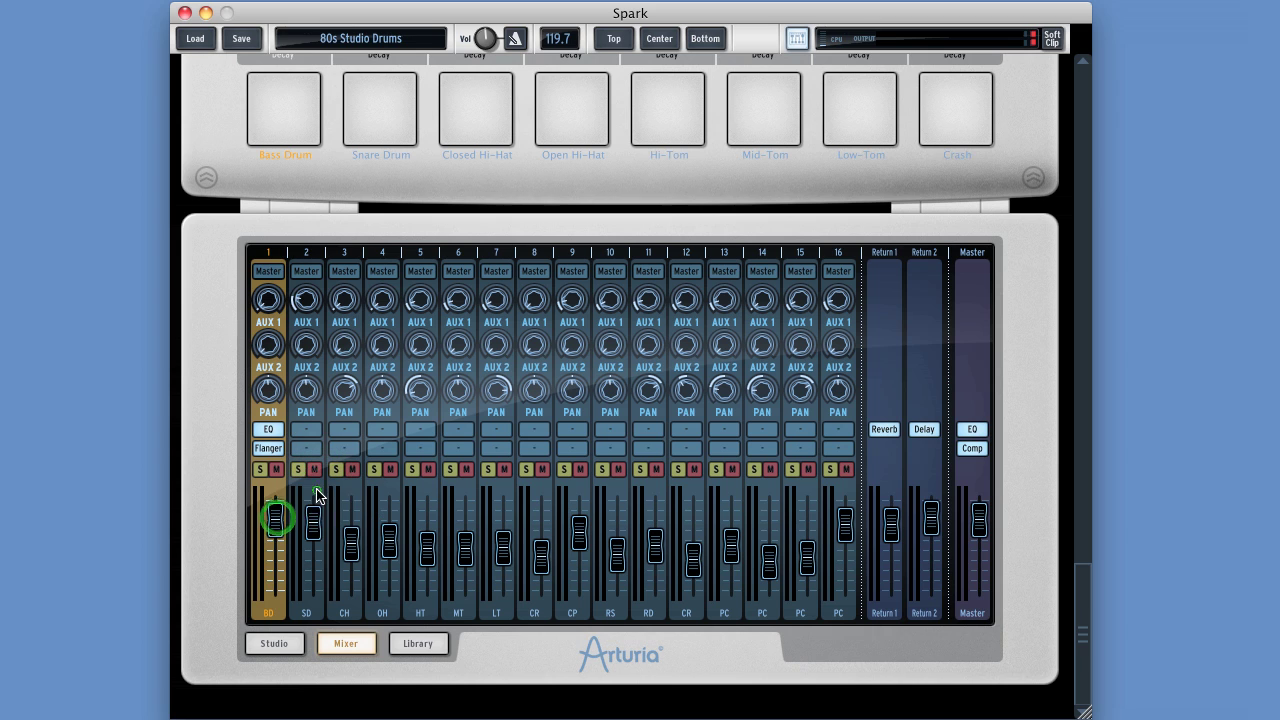
pyautogui.rightClick(277, 528)
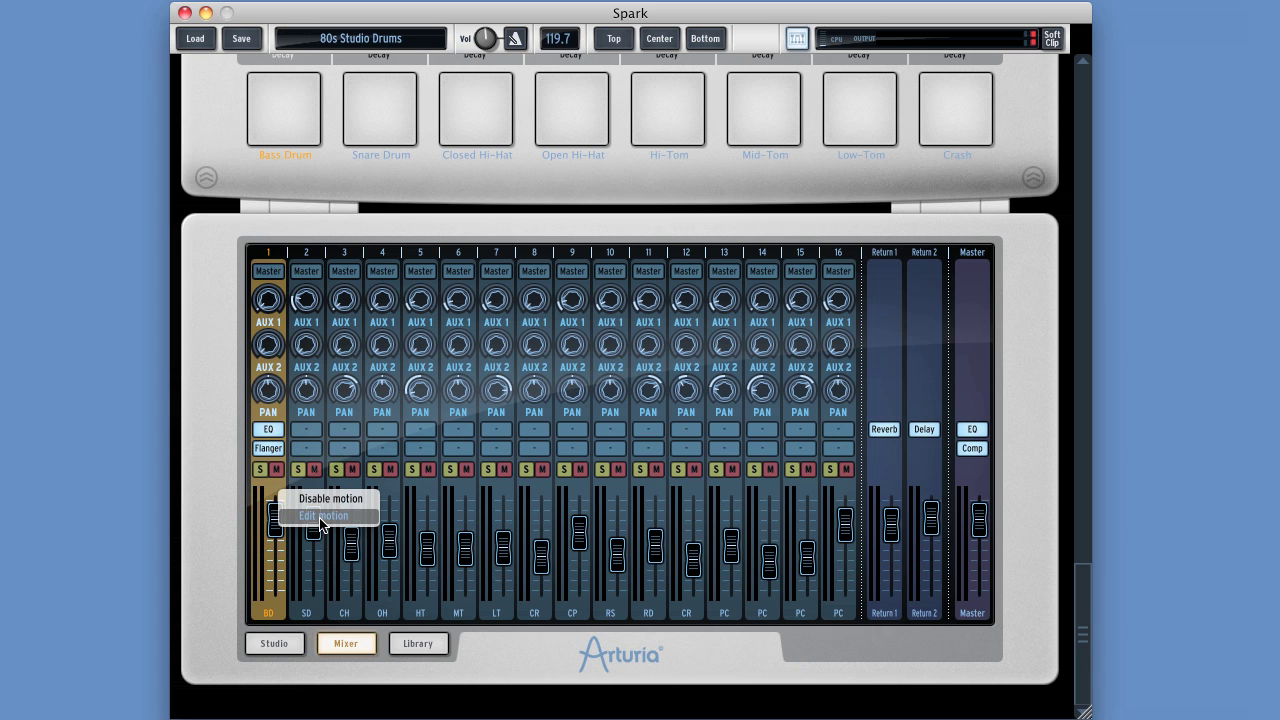
pyautogui.click(325, 518)
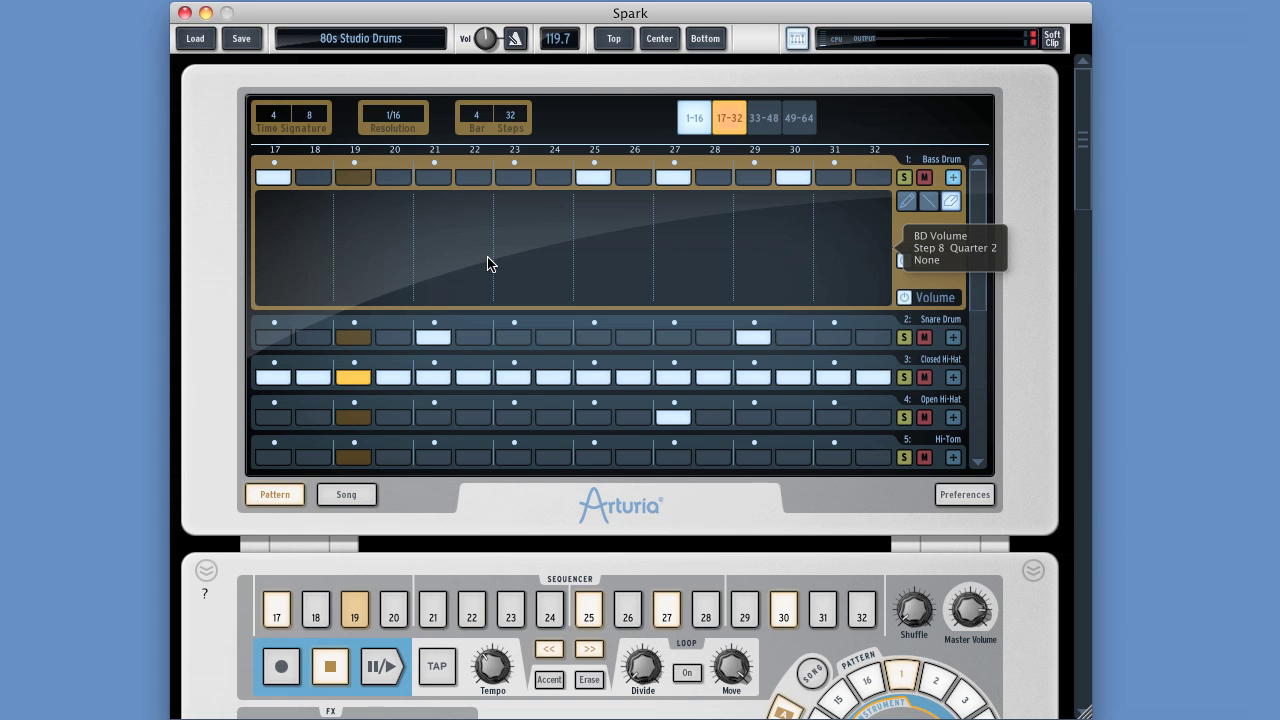
# - Draw a freehand Bass Drum volume curve that rises and falls across steps 17-32, and a similar one across steps 1-16
pyautogui.click(908, 203)
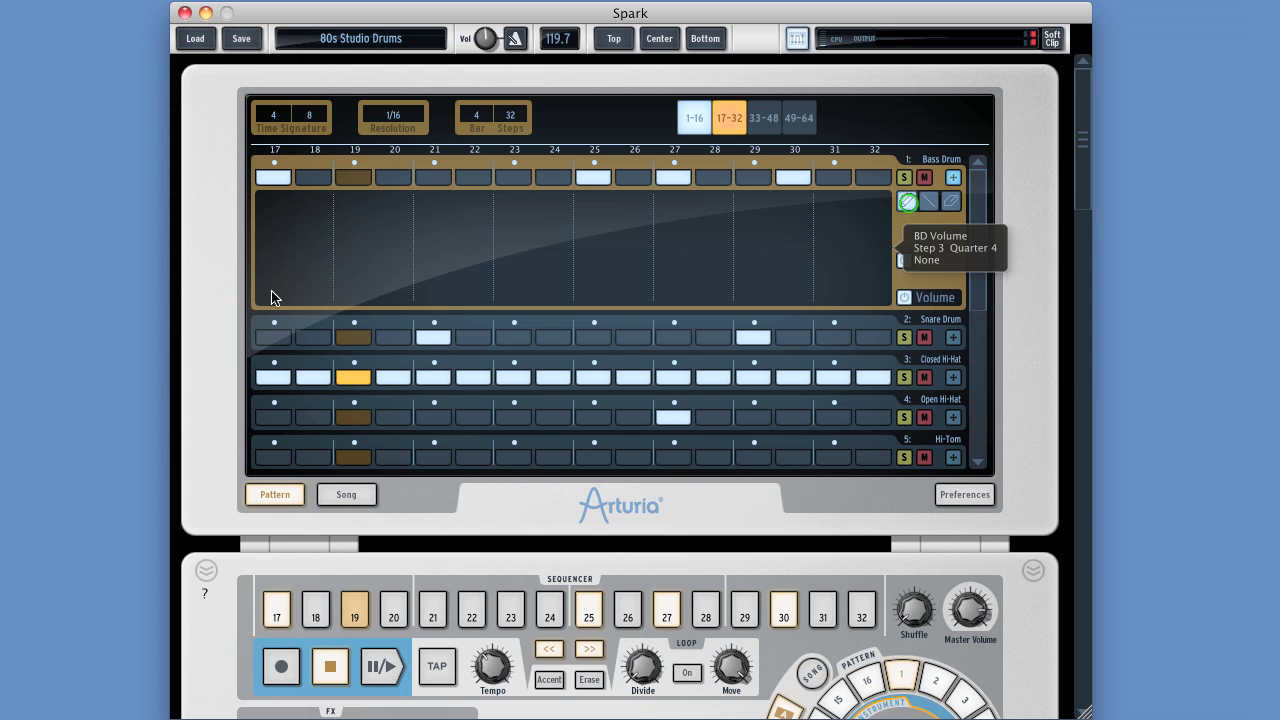
pyautogui.moveTo(263, 294)
pyautogui.mouseDown()
pyautogui.moveTo(490, 212)
pyautogui.moveTo(707, 228)
pyautogui.moveTo(829, 276)
pyautogui.moveTo(883, 279)
pyautogui.mouseUp()
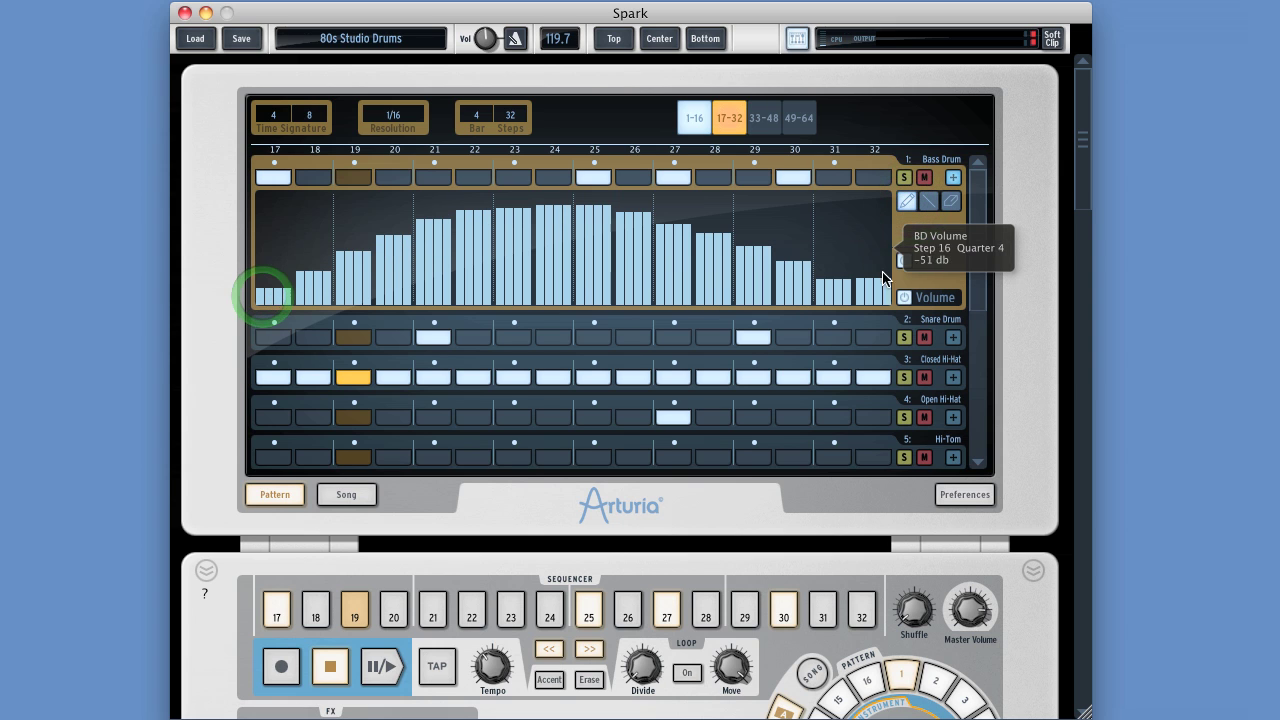
pyautogui.click(694, 118)
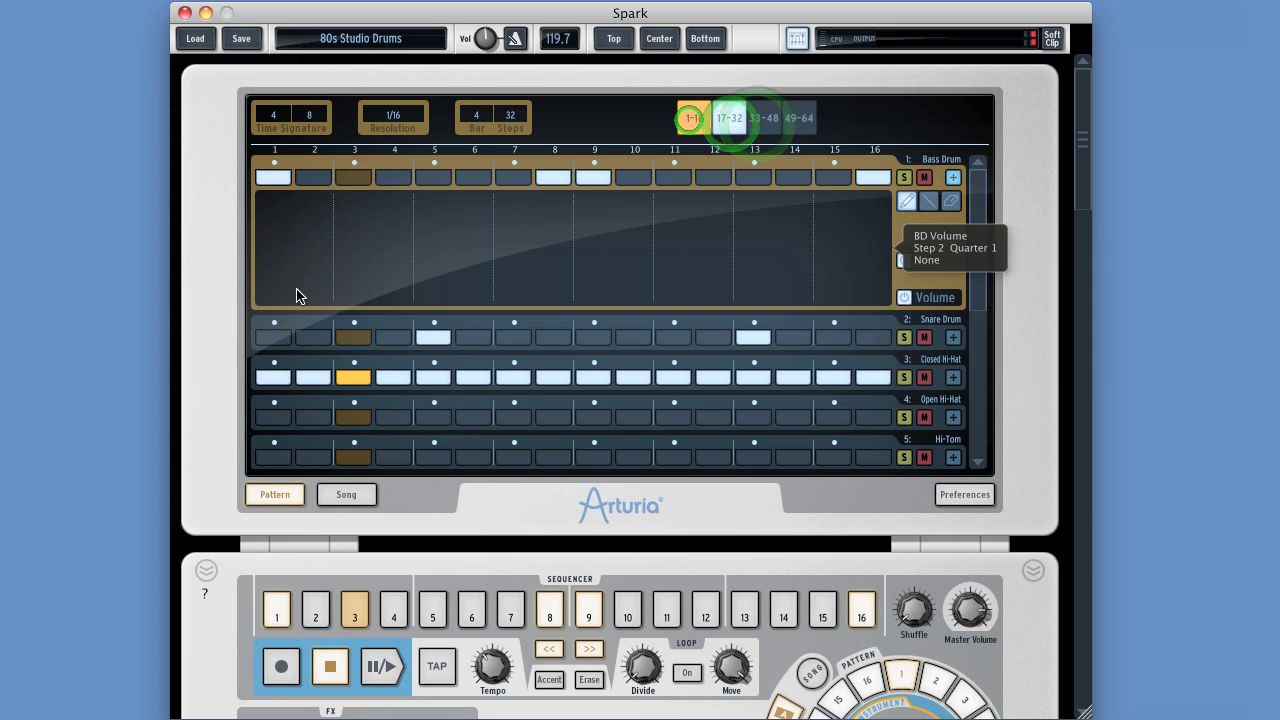
pyautogui.moveTo(260, 287)
pyautogui.mouseDown()
pyautogui.moveTo(666, 197)
pyautogui.moveTo(875, 262)
pyautogui.mouseUp()
# - Return to the mixer and disable motion on the Bass Drum volume fader
pyautogui.click(705, 38)
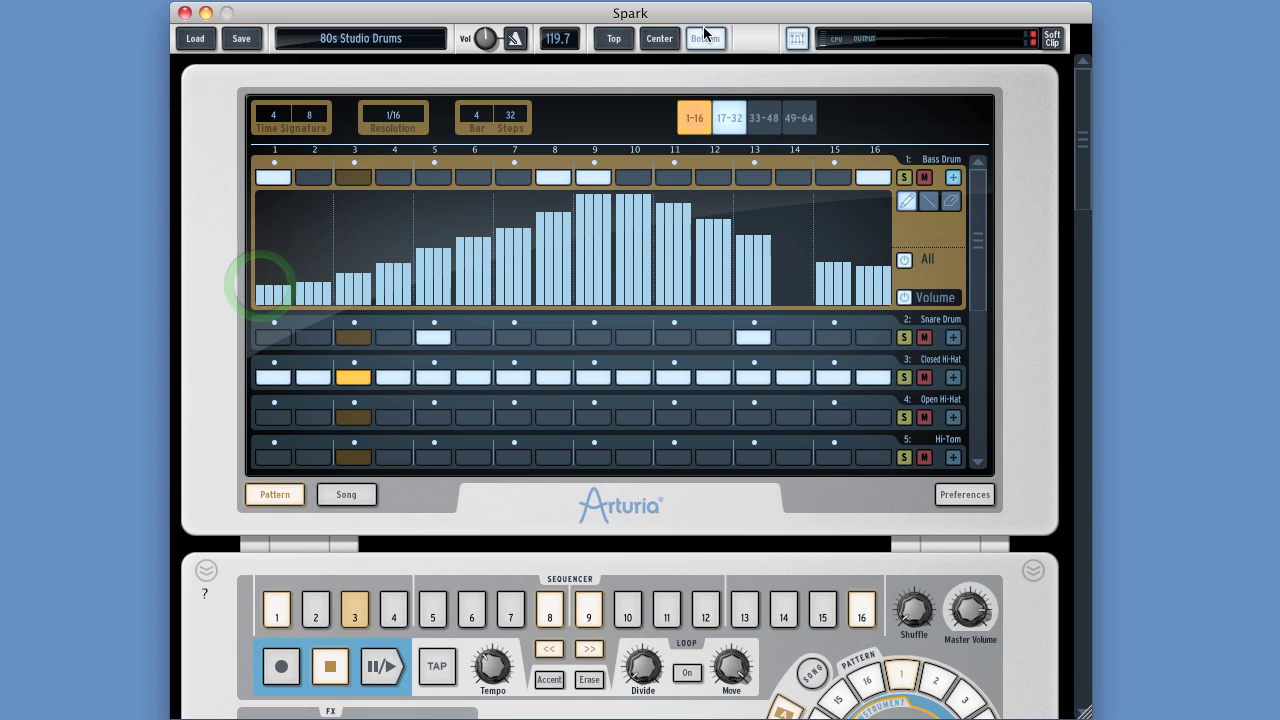
pyautogui.click(342, 643)
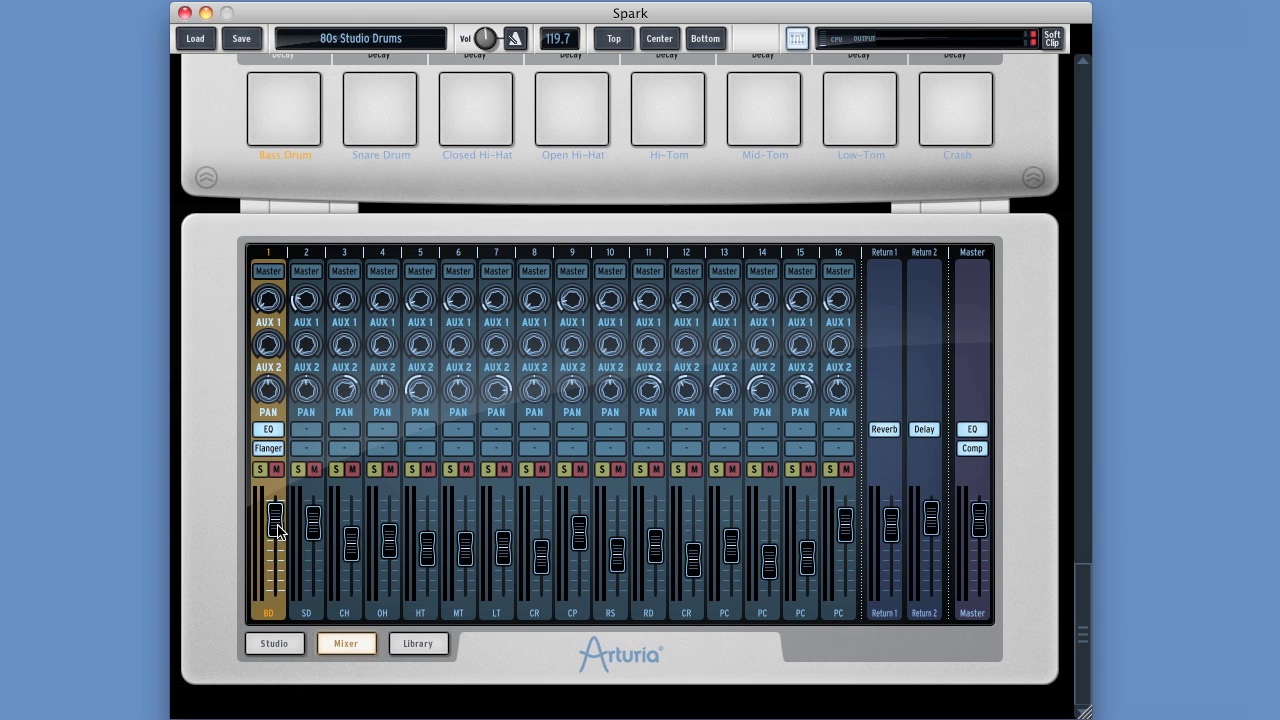
pyautogui.rightClick(277, 523)
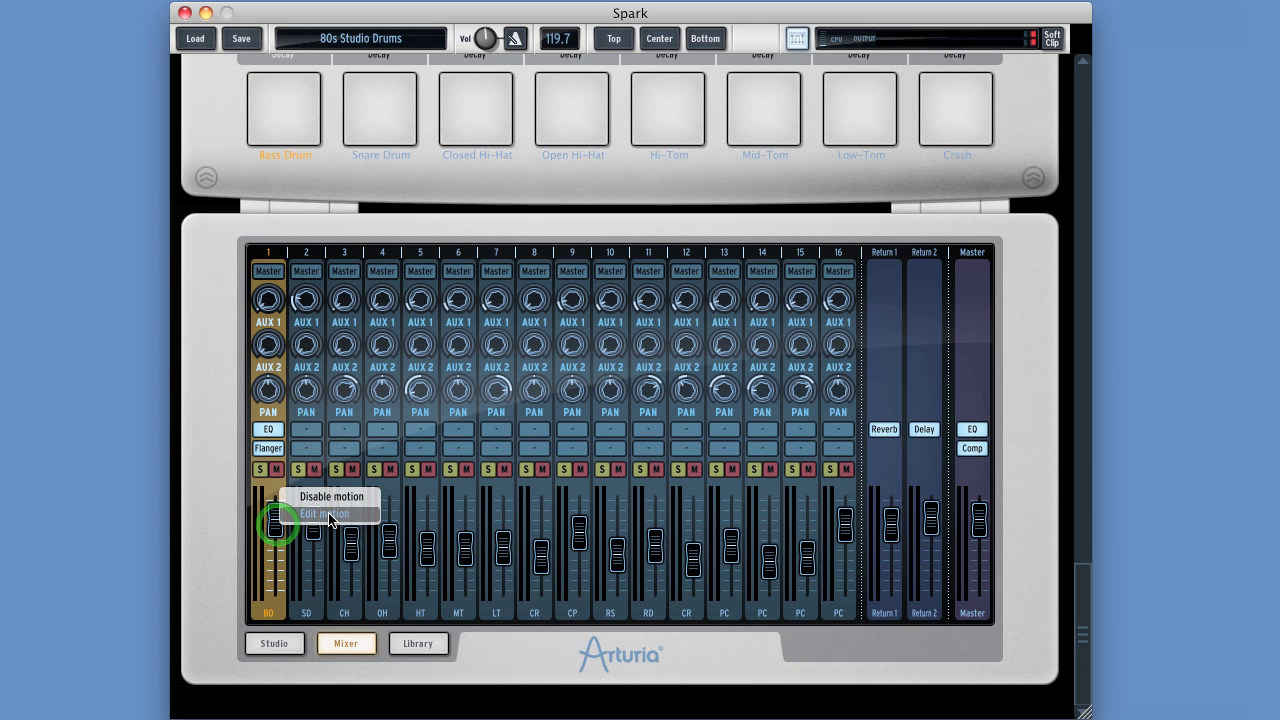
pyautogui.click(326, 500)
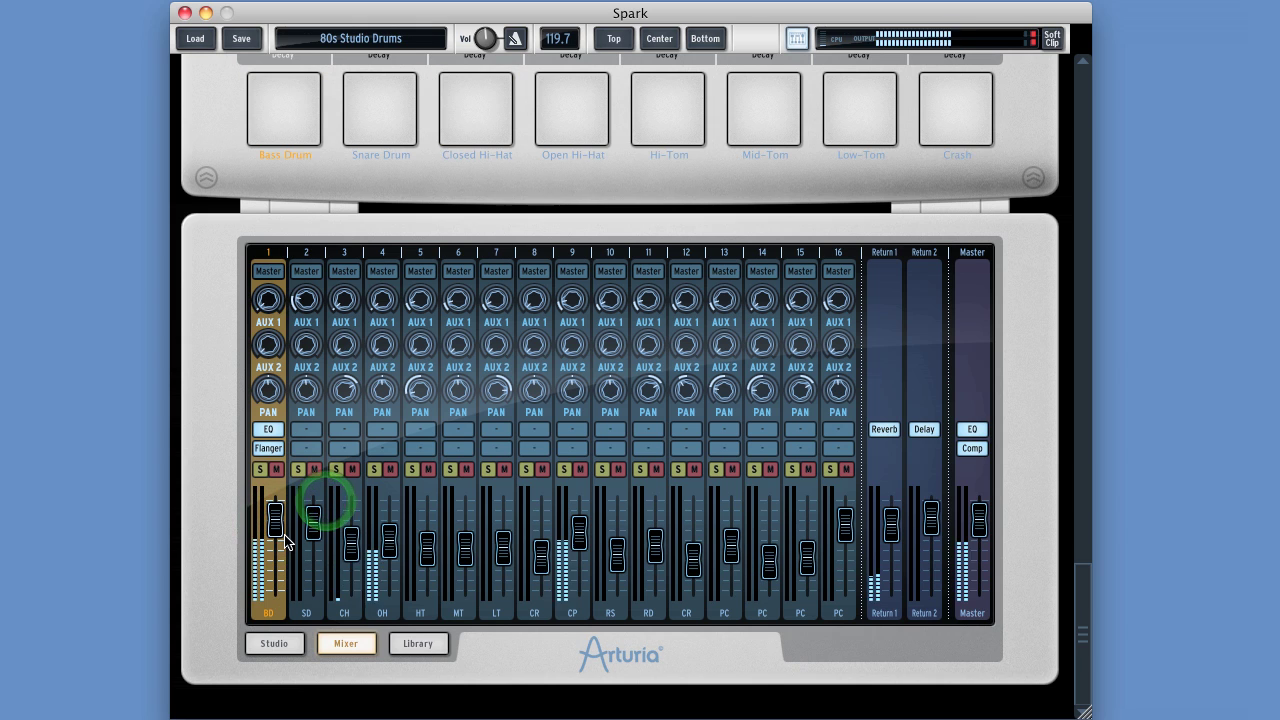
# - Re-enable motion on the Bass Drum volume fader in the mixer
pyautogui.rightClick(276, 527)
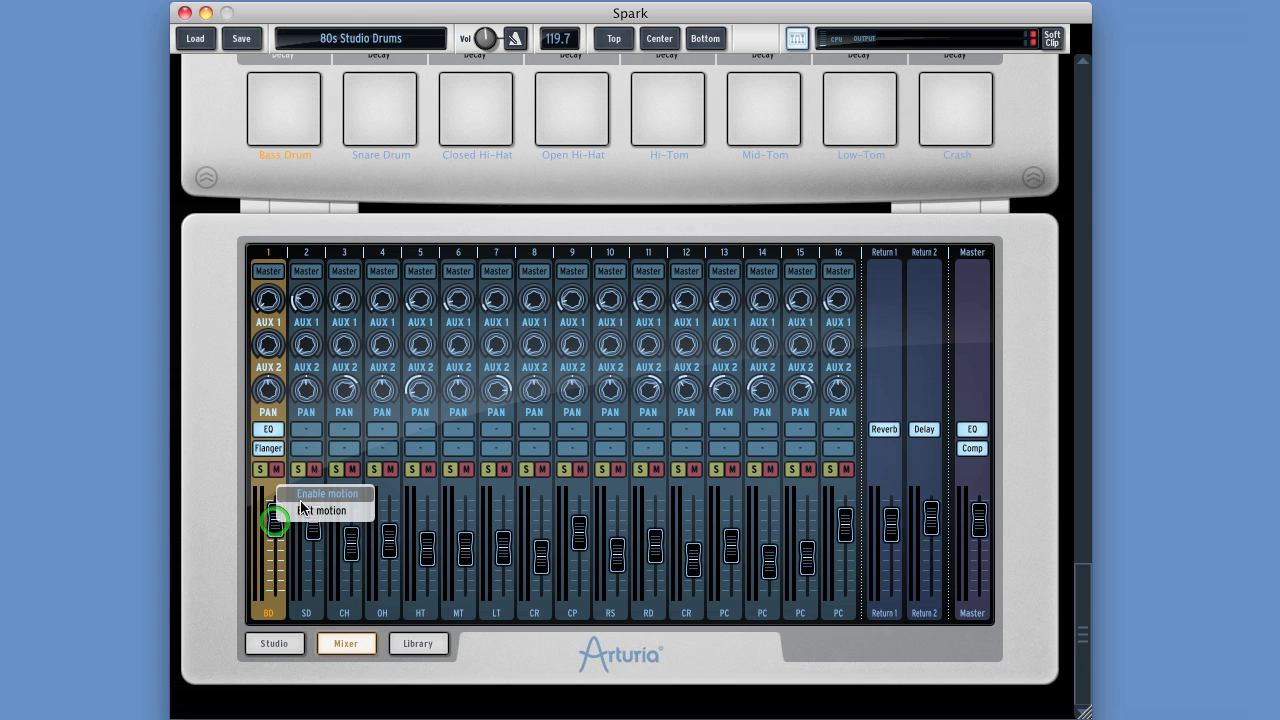
pyautogui.click(305, 497)
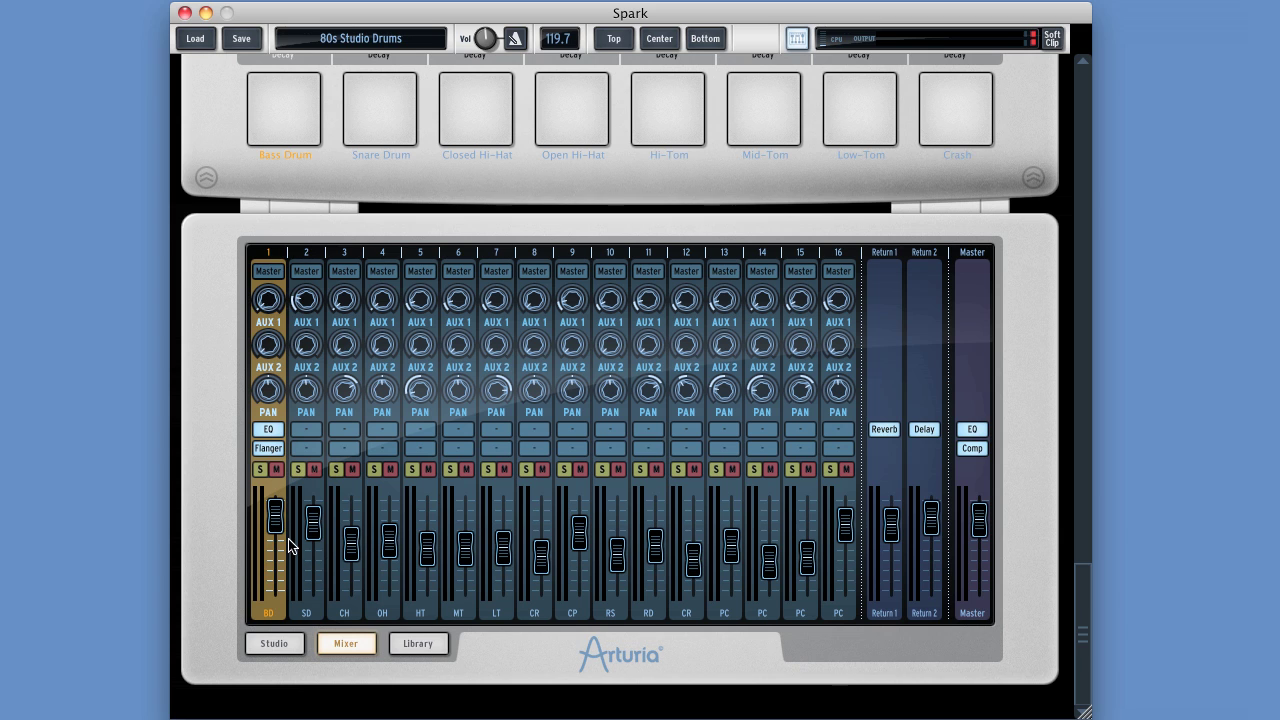
# - Open the Bass Drum effects, view the motion options for the parametric EQ's mid frequency, and close the effects
pyautogui.click(270, 448)
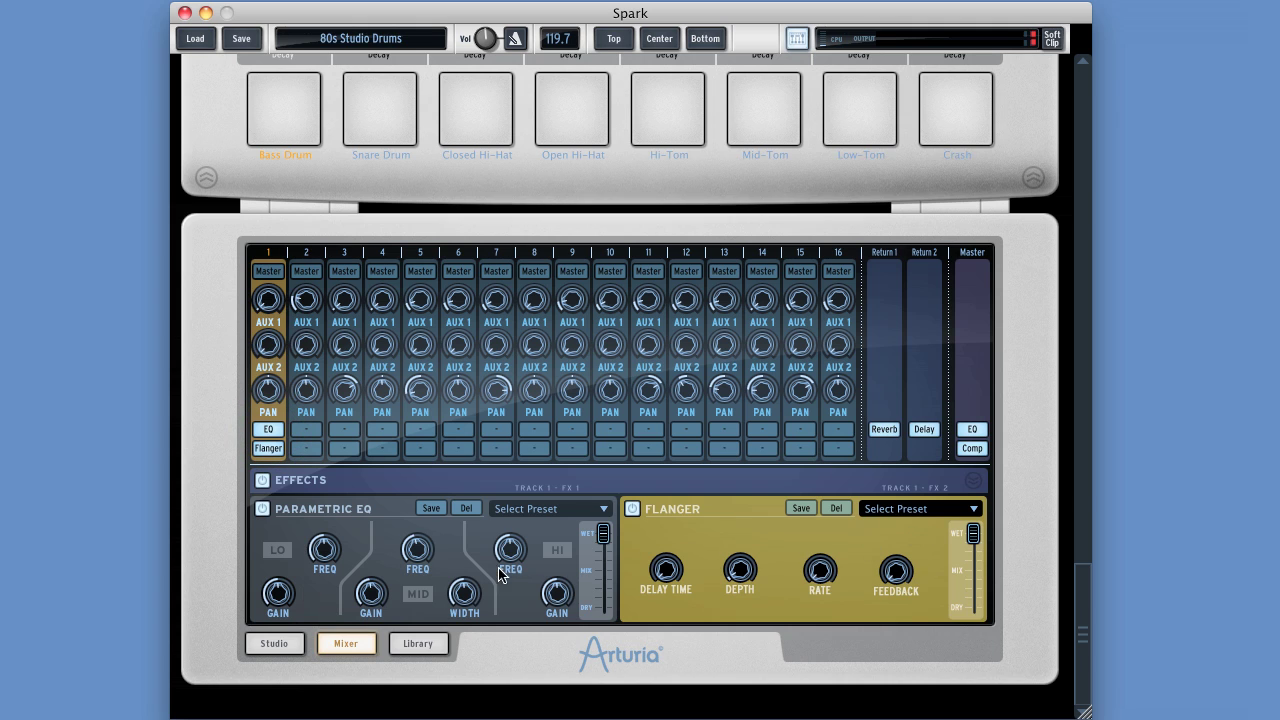
pyautogui.rightClick(418, 560)
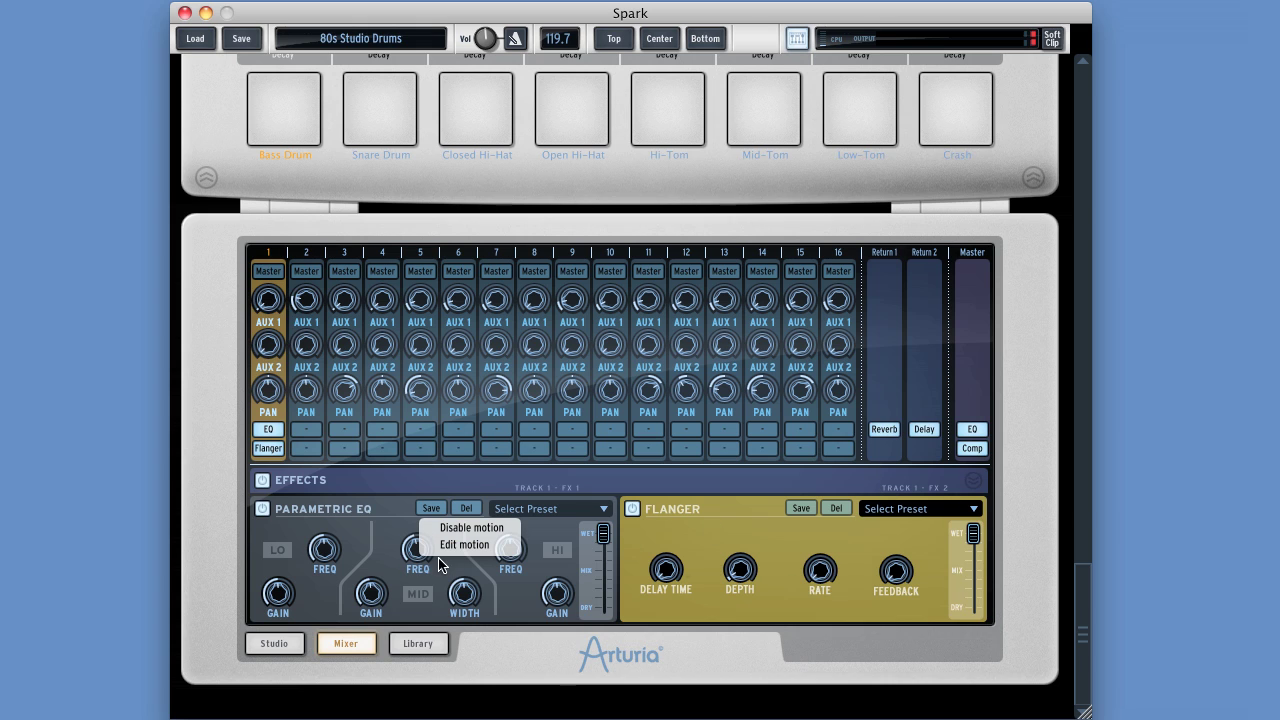
pyautogui.click(974, 485)
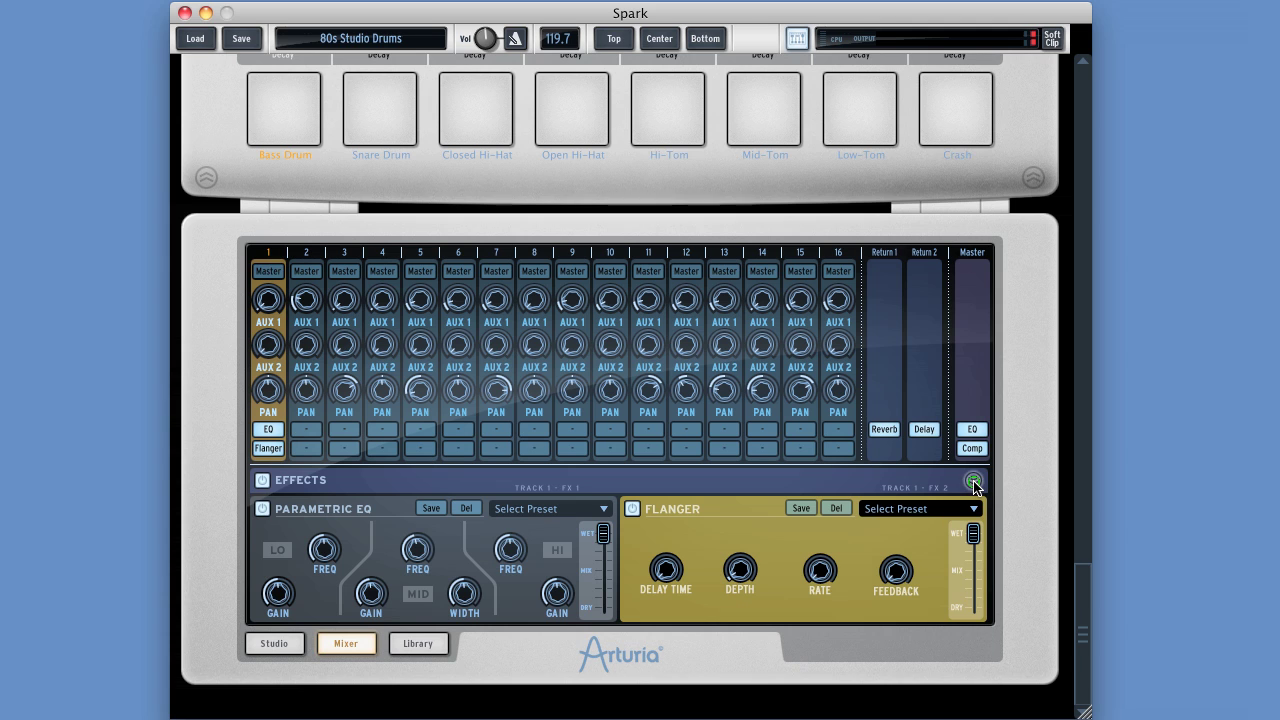
pyautogui.click(974, 485)
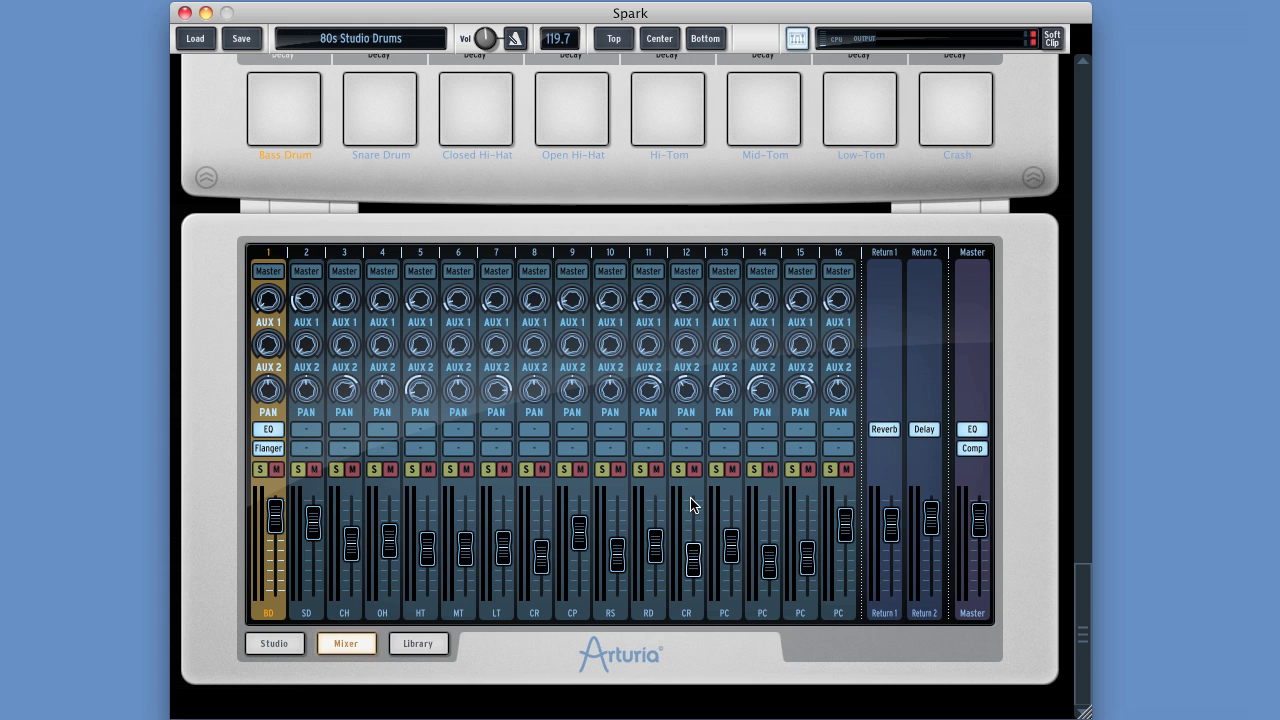
# - Raise the Return 1 volume to 10 dB and look through the effects available for Return 2
pyautogui.click(894, 523)
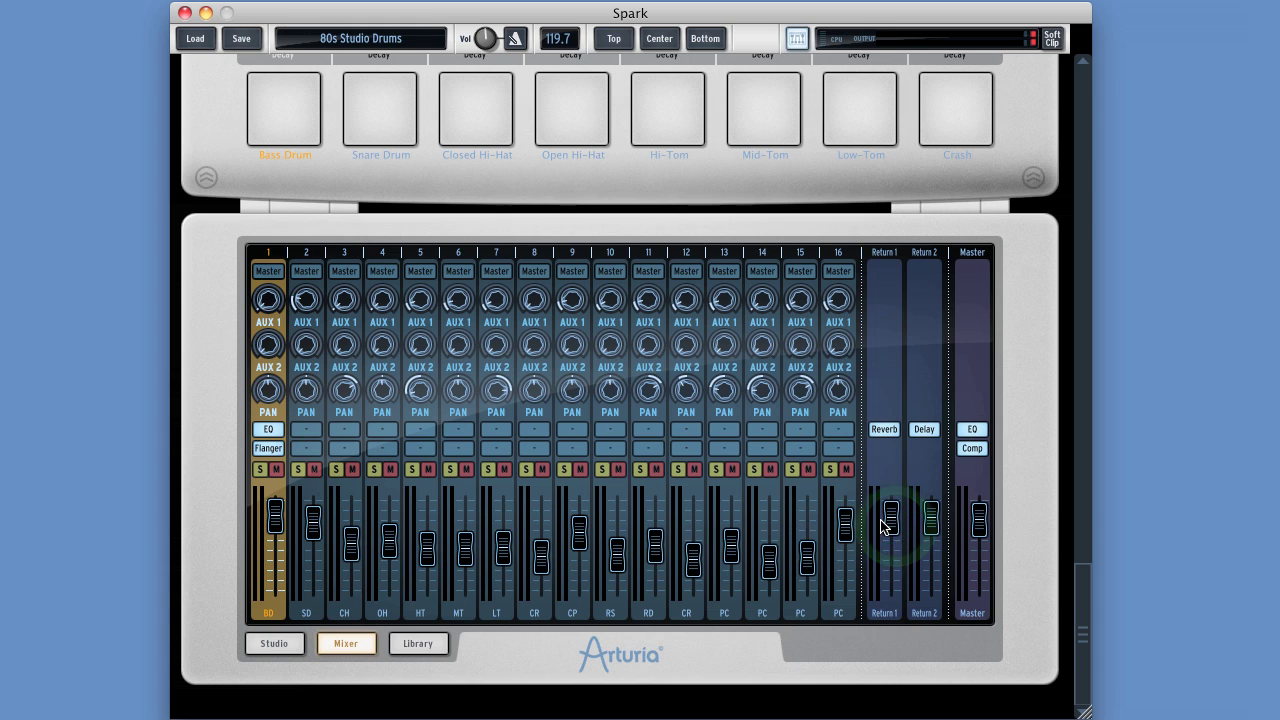
pyautogui.click(915, 432)
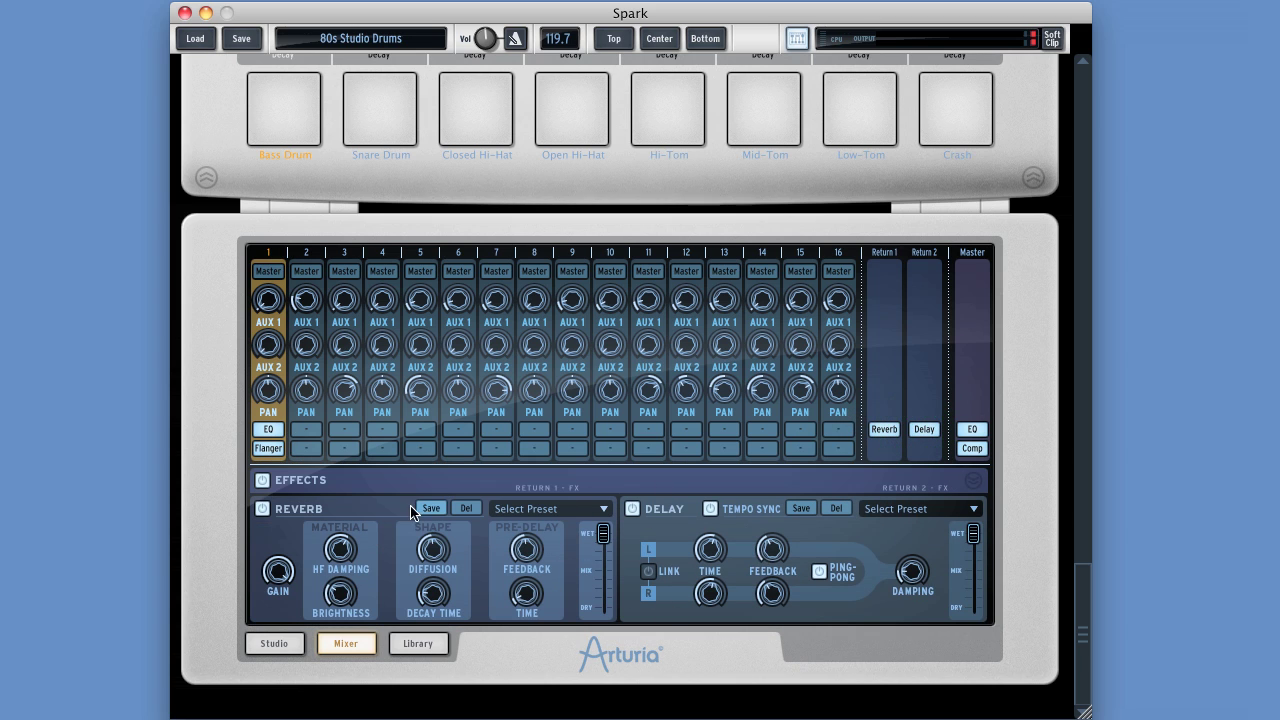
pyautogui.click(655, 507)
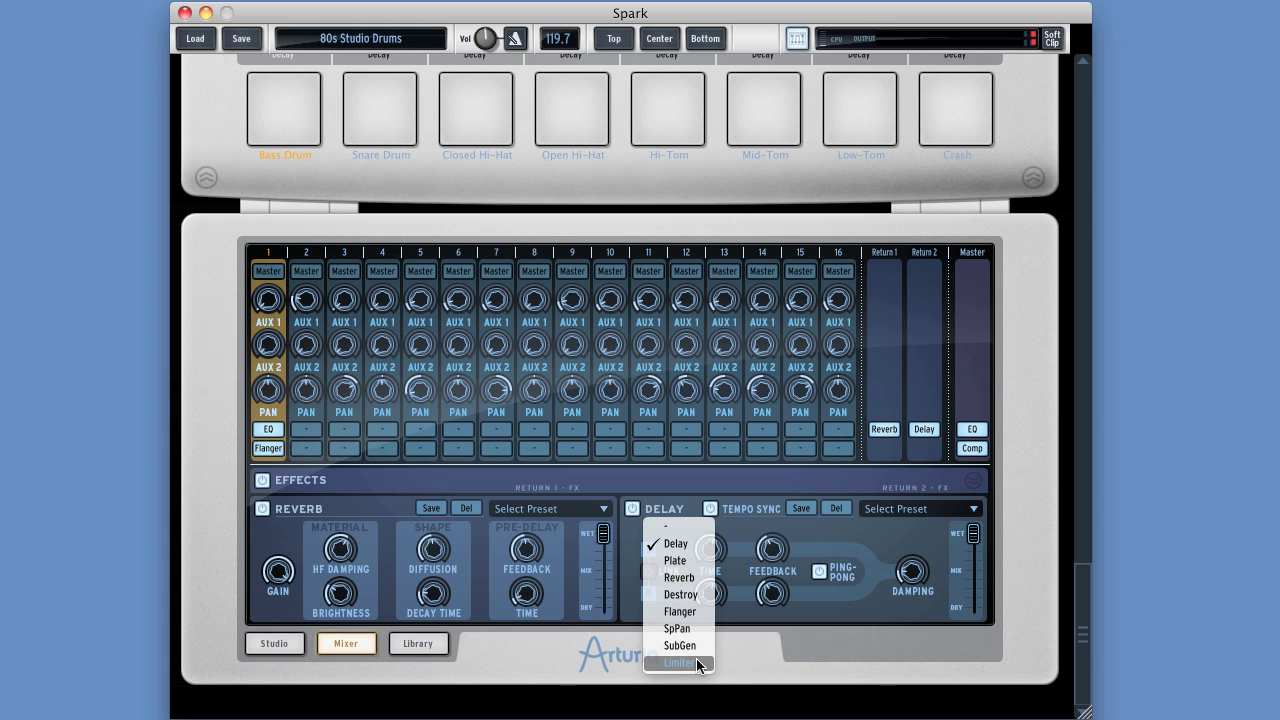
pyautogui.click(679, 510)
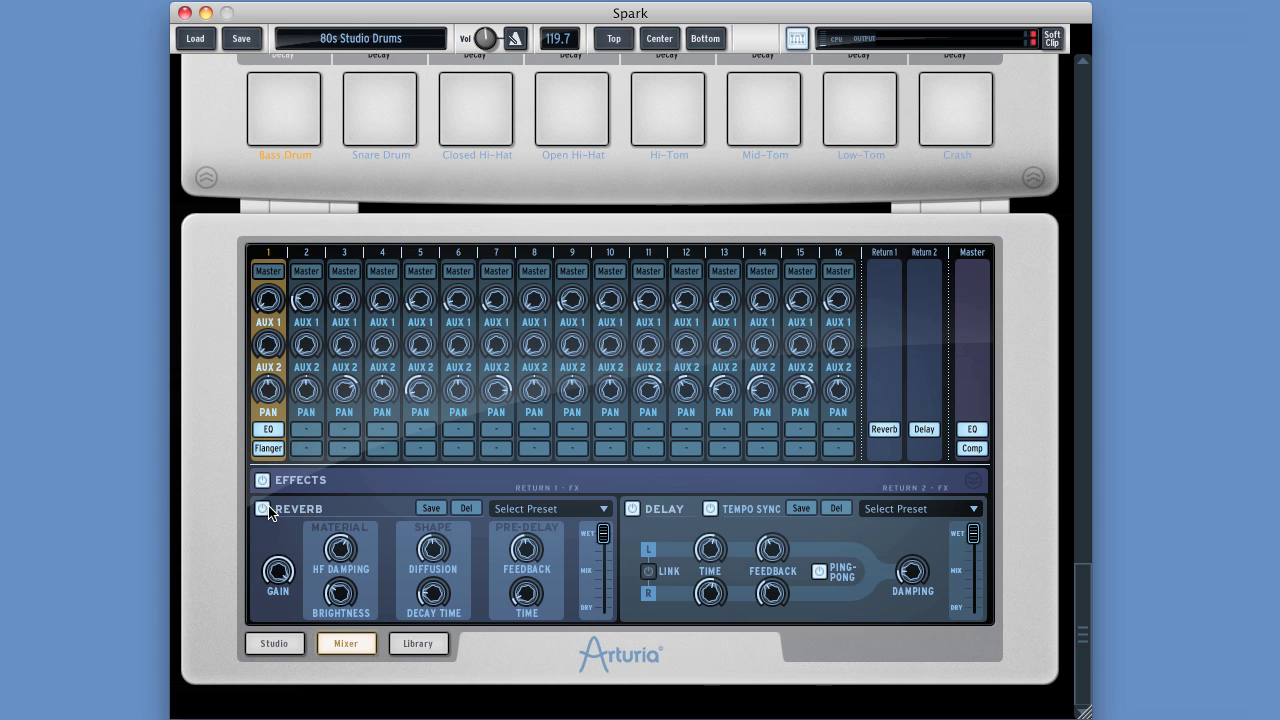
# - Clear the Return 2 effect slot and reload Delay in it
pyautogui.click(633, 508)
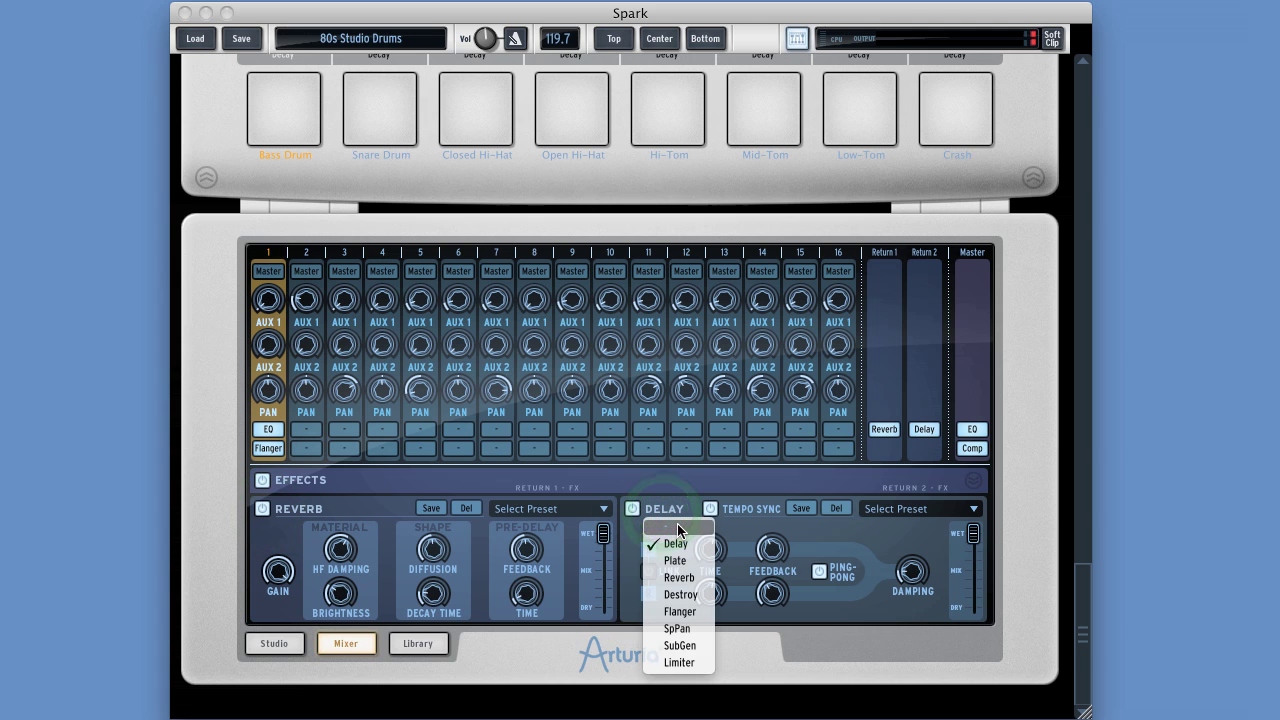
pyautogui.click(677, 525)
pyautogui.click(668, 513)
pyautogui.click(680, 545)
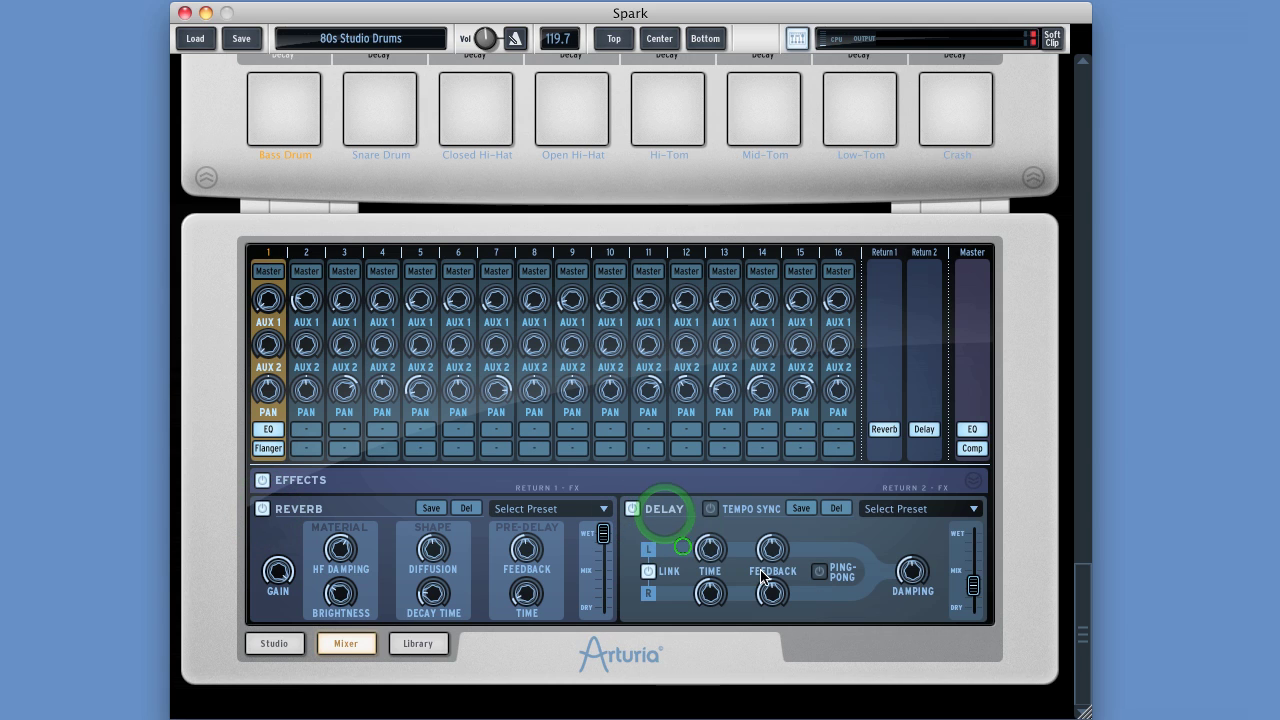
# - Look through the preset lists and save options of the return Reverb and Delay, and close the return effects
pyautogui.click(895, 508)
pyautogui.click(537, 509)
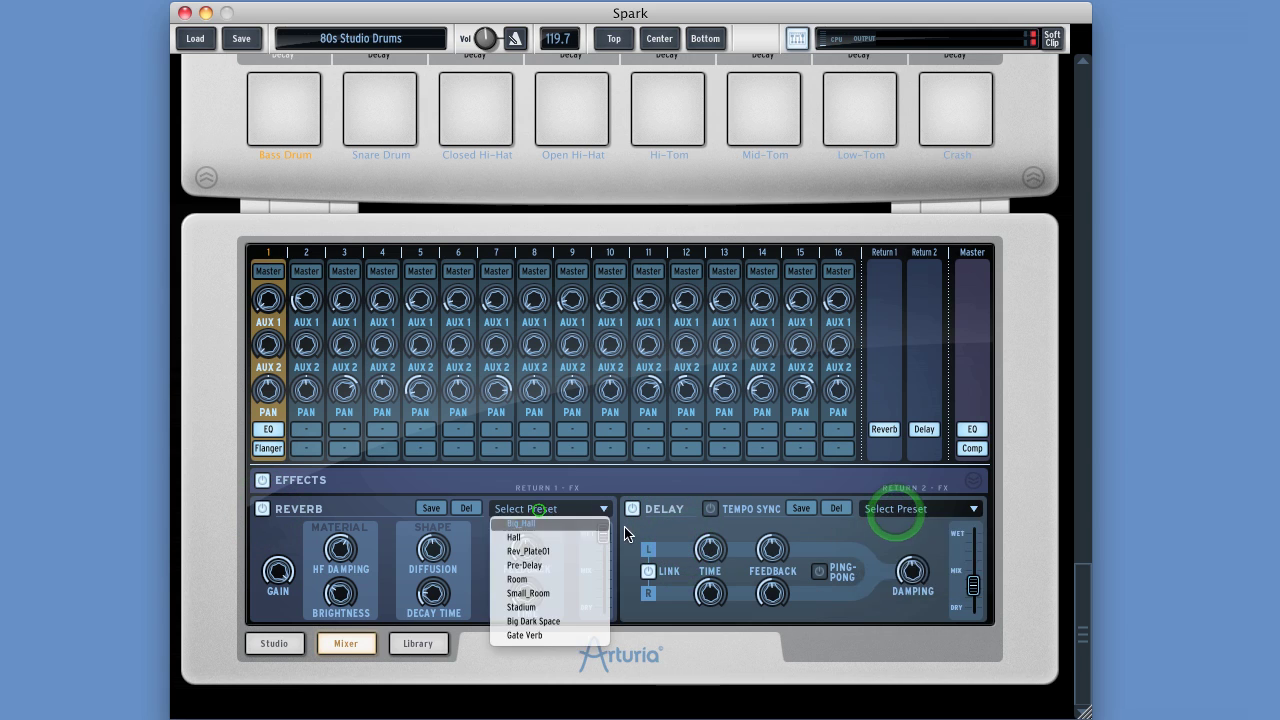
pyautogui.click(466, 523)
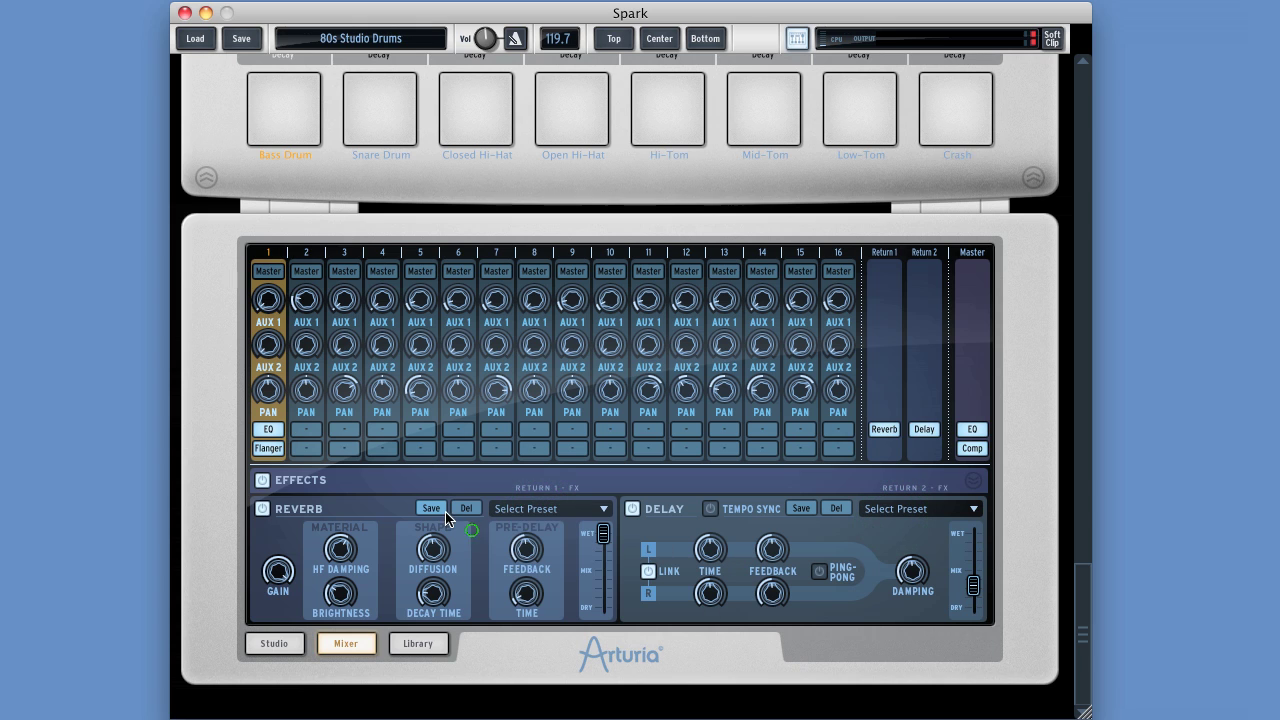
pyautogui.click(439, 509)
pyautogui.click(560, 560)
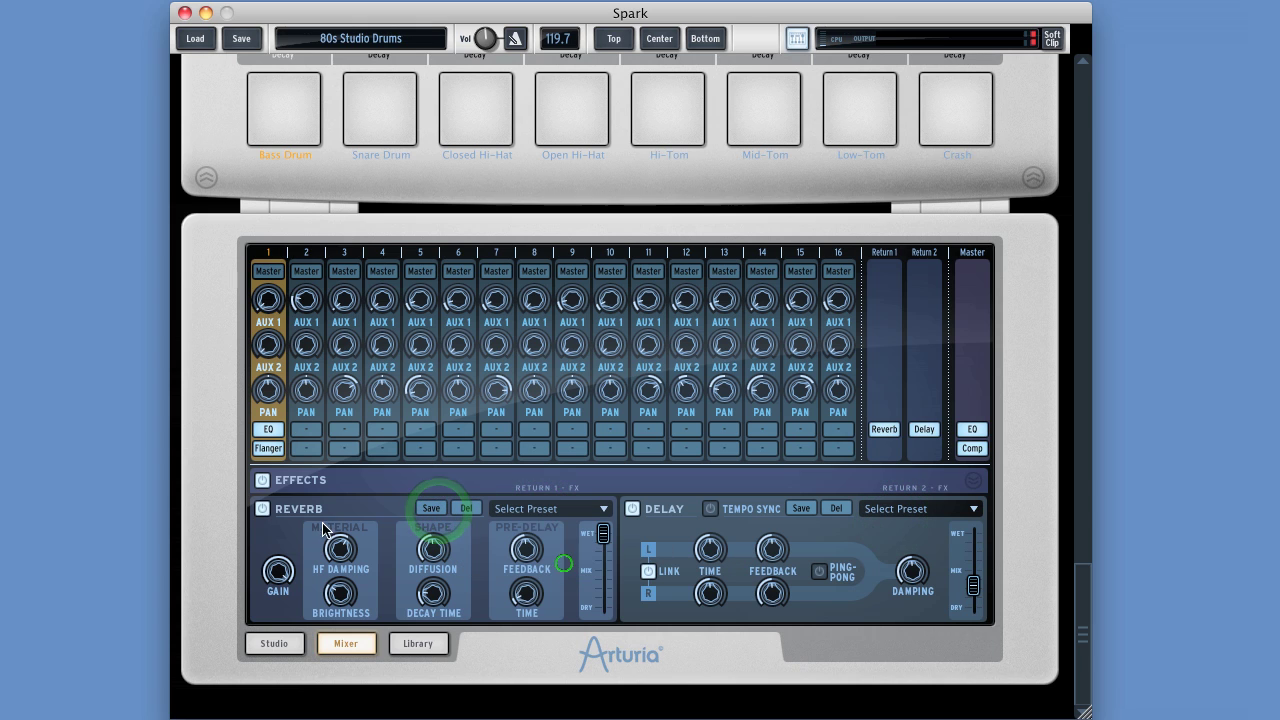
pyautogui.click(261, 480)
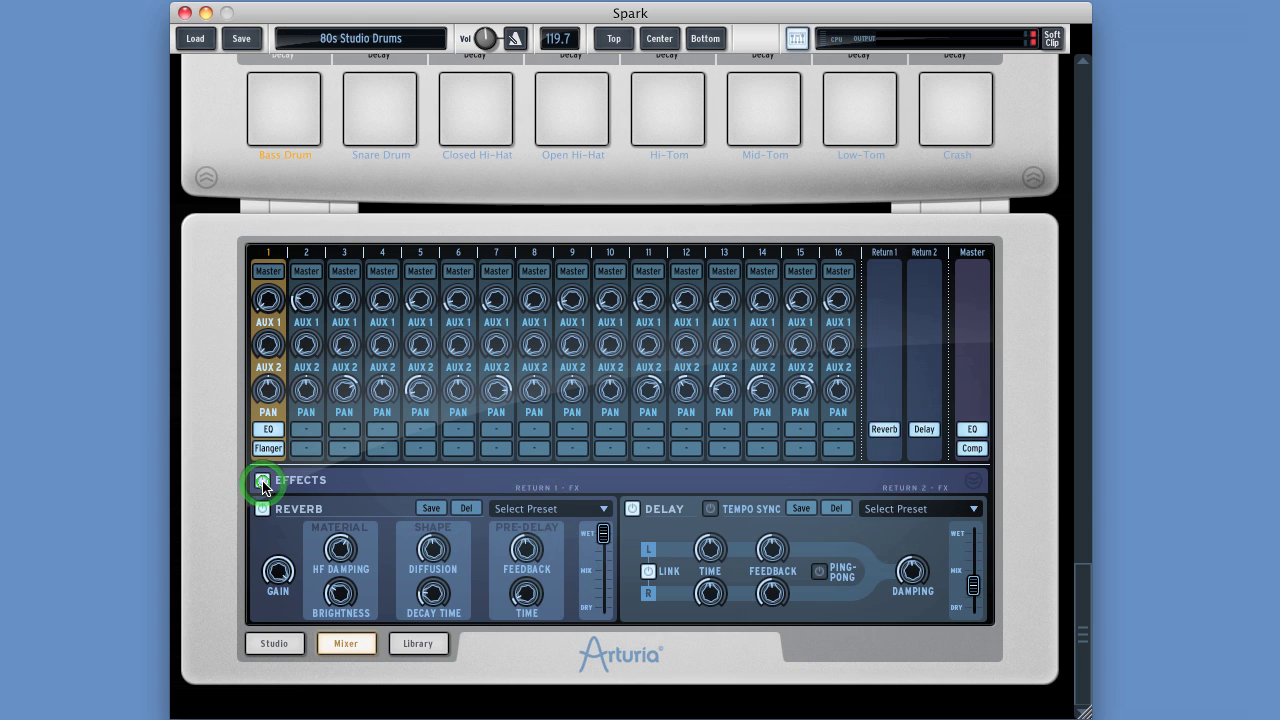
pyautogui.click(972, 480)
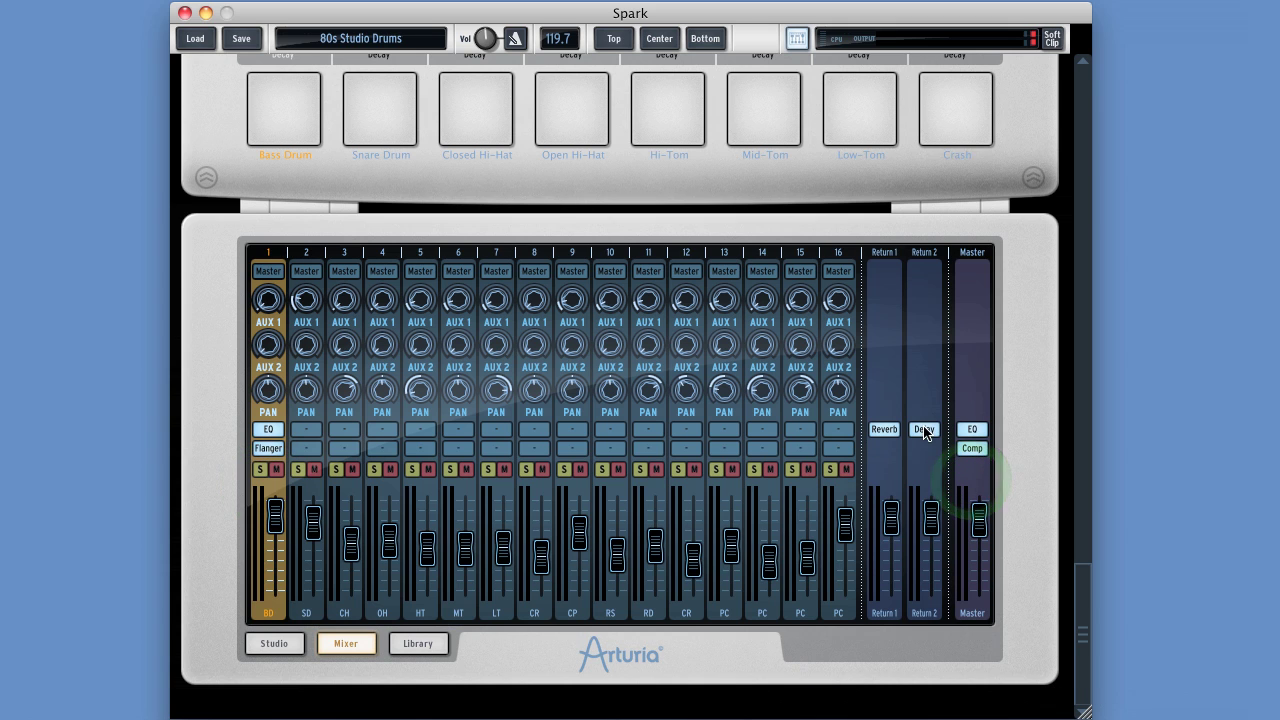
# - Check the Return 1 and Return 2 volume faders and briefly view their effects
pyautogui.click(934, 516)
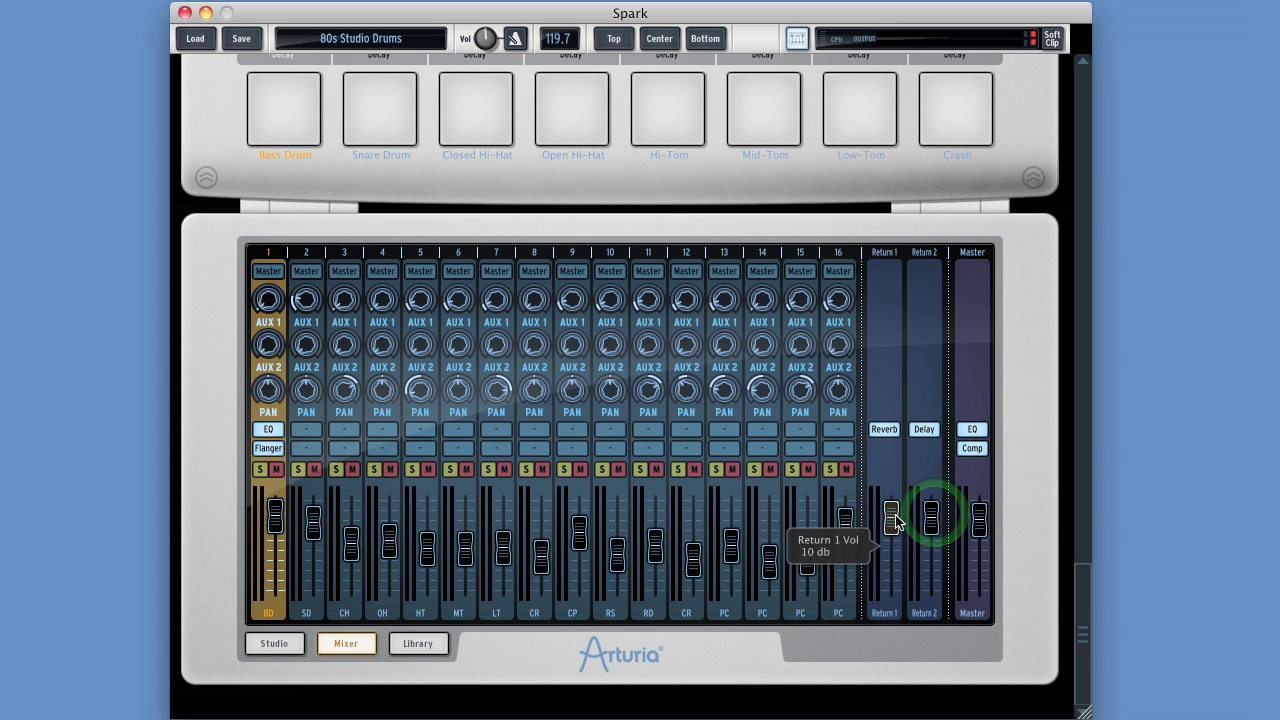
pyautogui.click(896, 516)
pyautogui.click(934, 435)
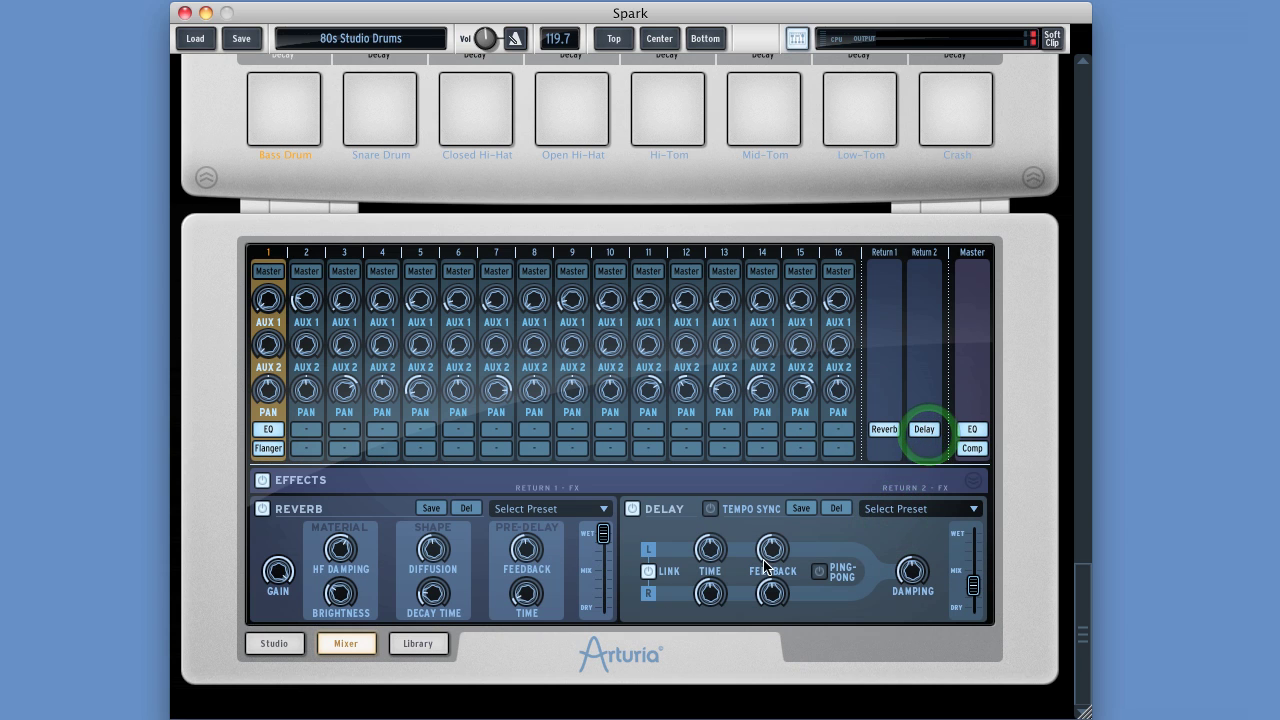
pyautogui.click(971, 486)
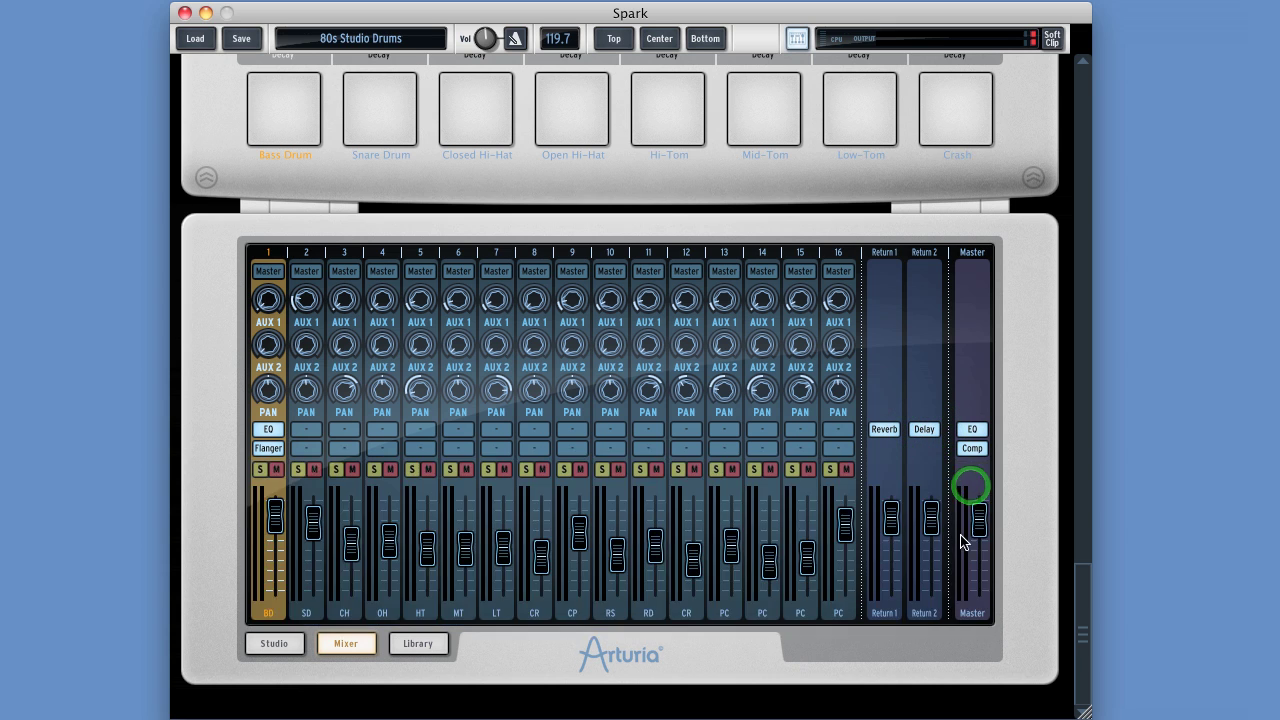
# - Check the master volume fader and look through the effects available for both master effect slots
pyautogui.click(979, 517)
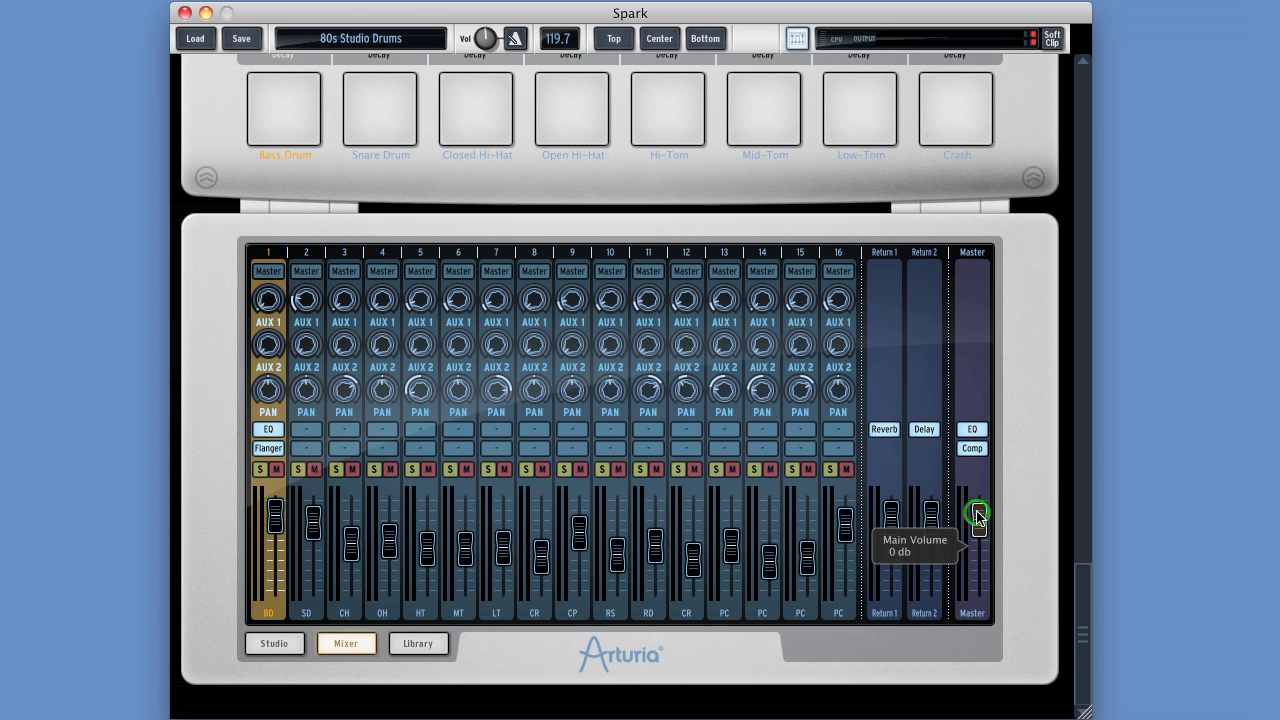
pyautogui.click(972, 430)
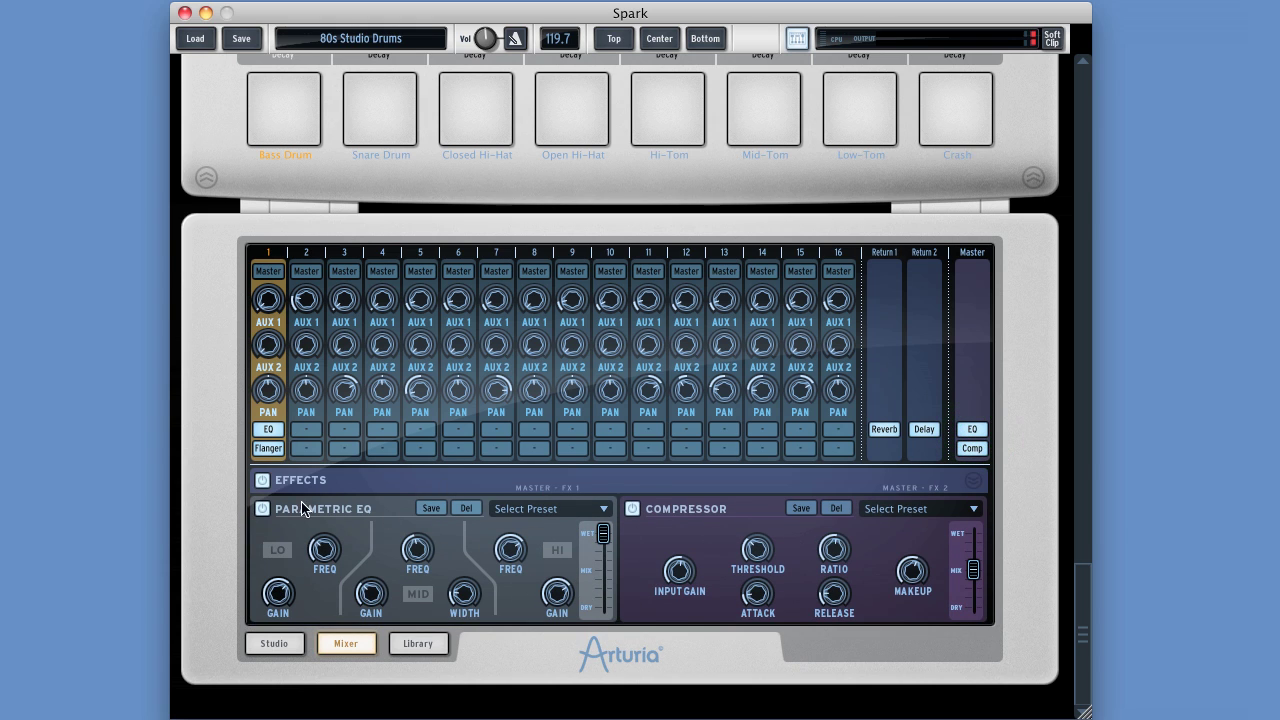
pyautogui.click(710, 510)
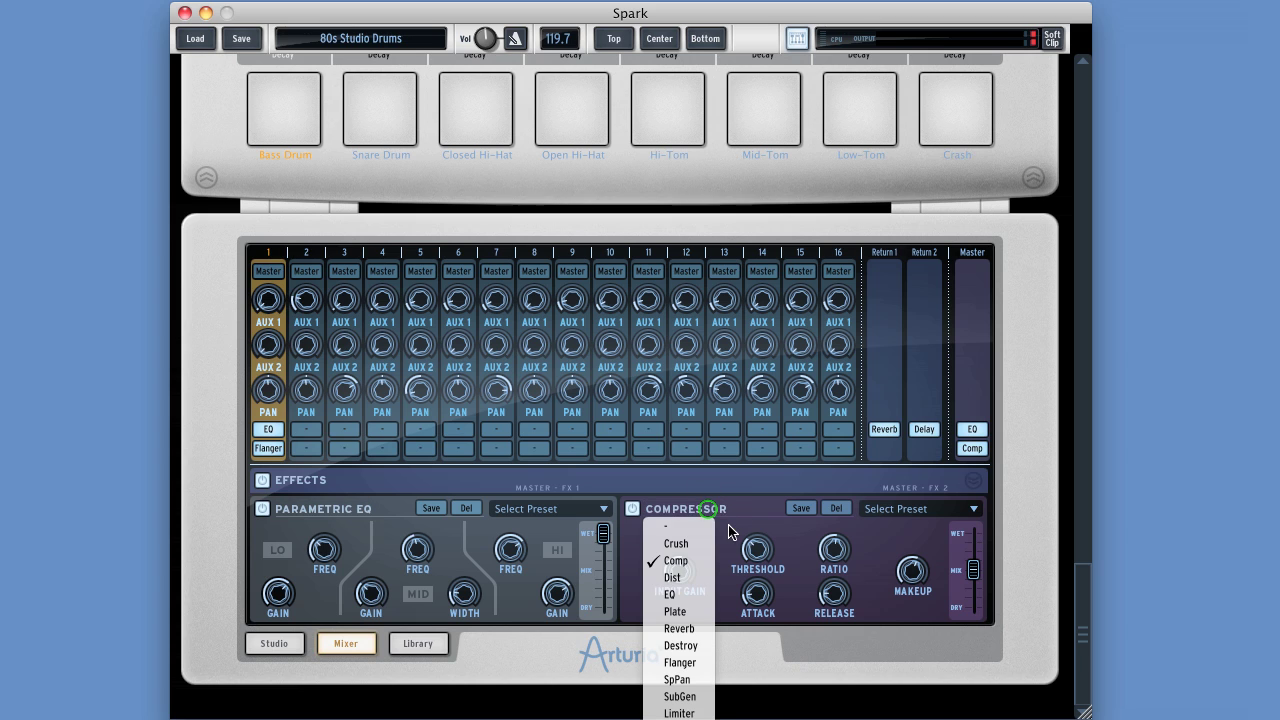
pyautogui.click(371, 505)
pyautogui.click(340, 509)
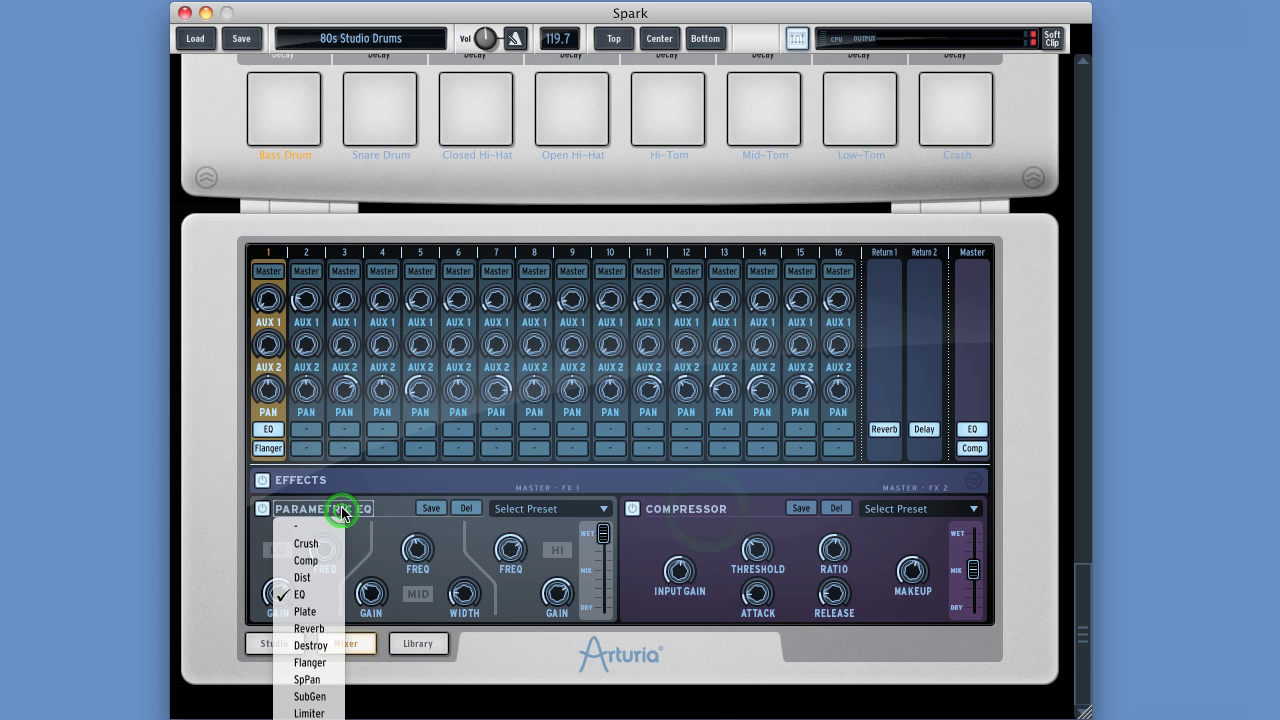
# - Clear the second master effect slot and reload the compressor (Comp) in it
pyautogui.click(686, 510)
pyautogui.click(686, 510)
pyautogui.click(715, 518)
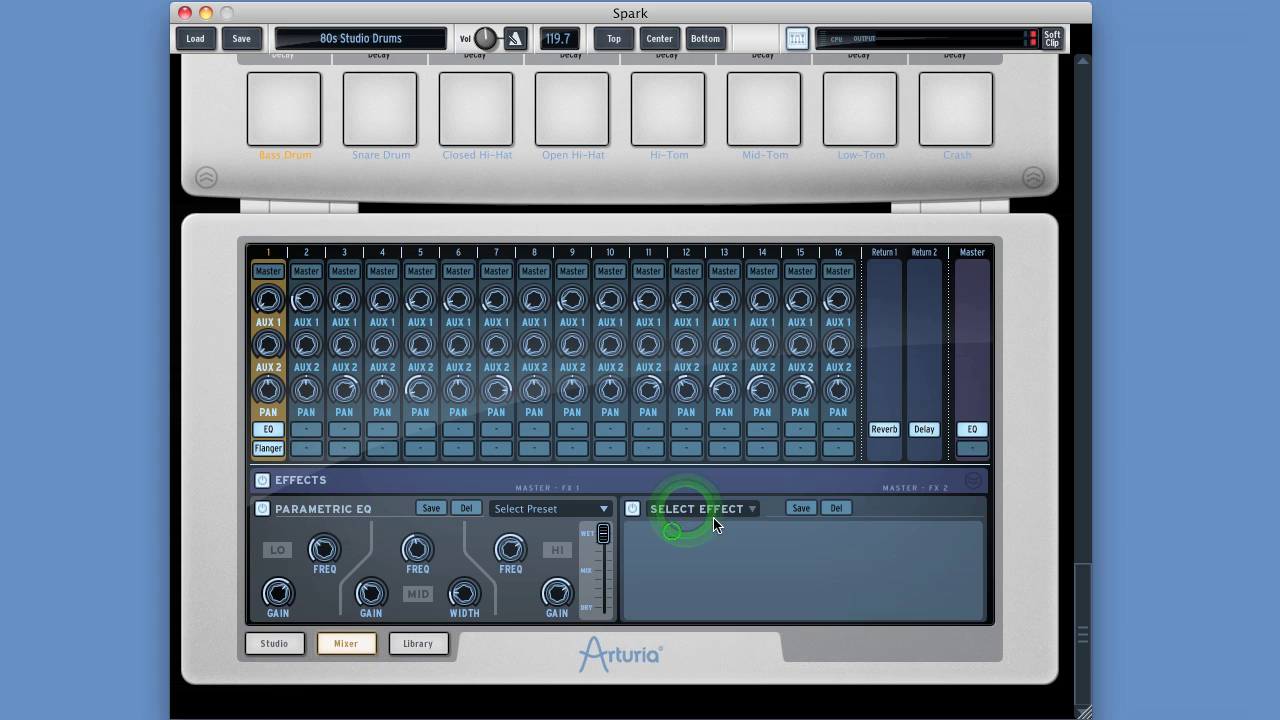
pyautogui.click(713, 517)
pyautogui.click(675, 564)
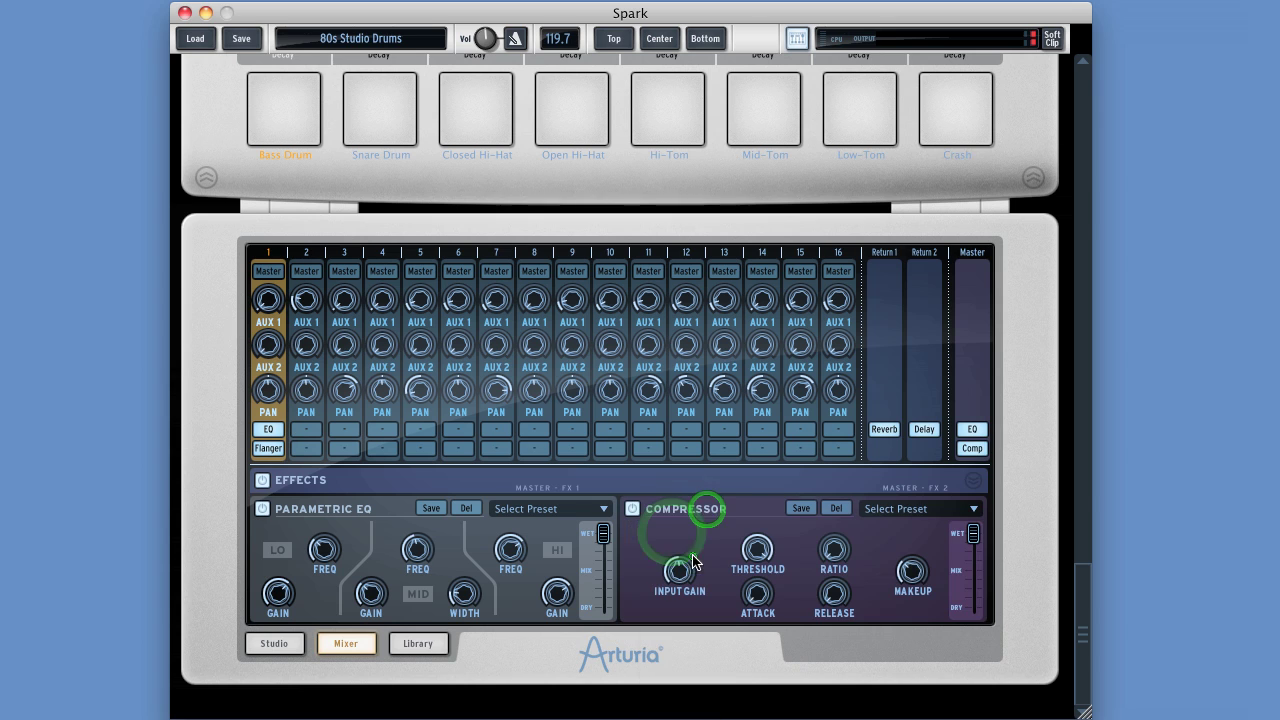
# - Examine the bypass switches of the master Compressor and Parametric EQ and the EQ's presets
pyautogui.click(632, 509)
pyautogui.click(263, 508)
pyautogui.click(510, 510)
pyautogui.click(530, 508)
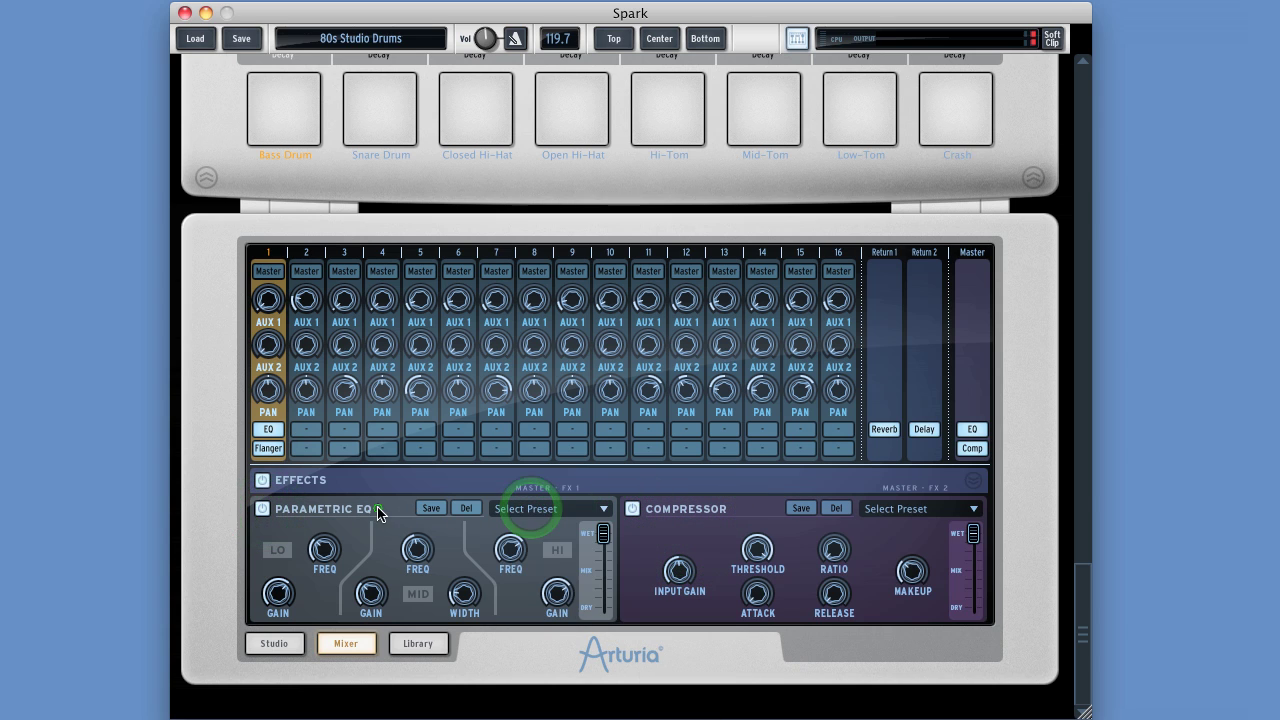
# - Bypass all mixer effects, switch them back on, and close the master effects
pyautogui.click(262, 483)
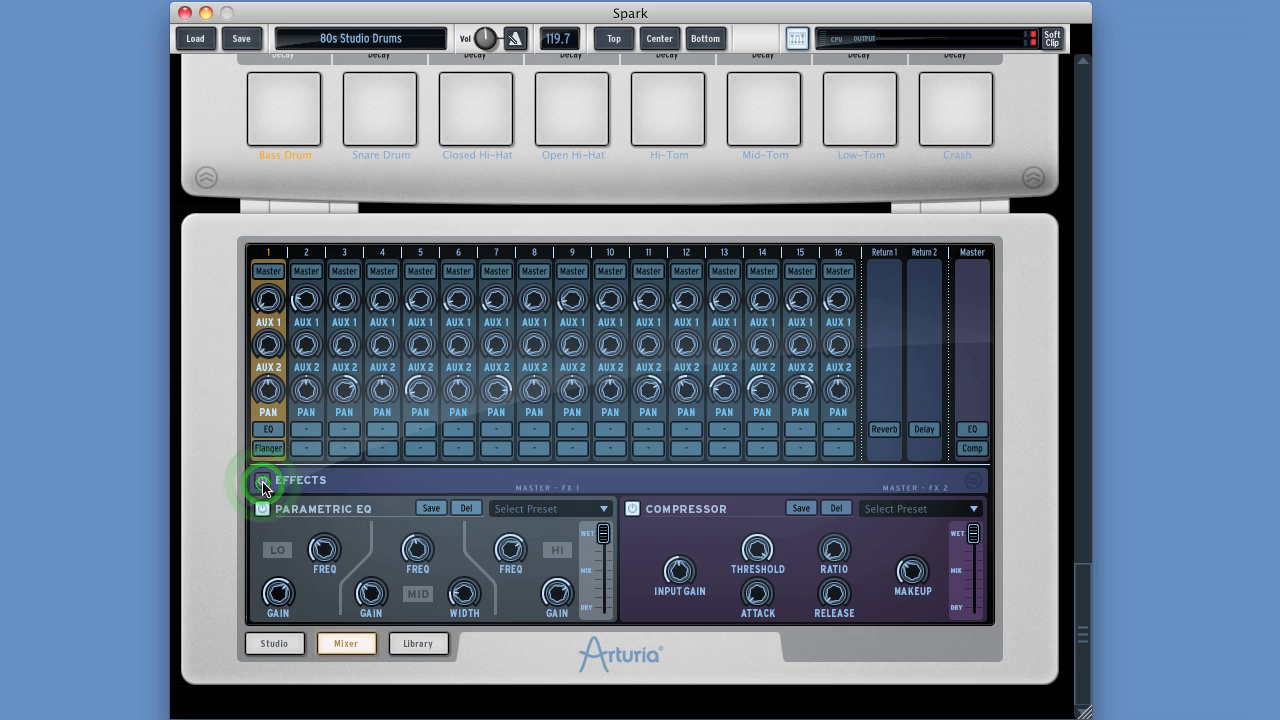
pyautogui.click(262, 483)
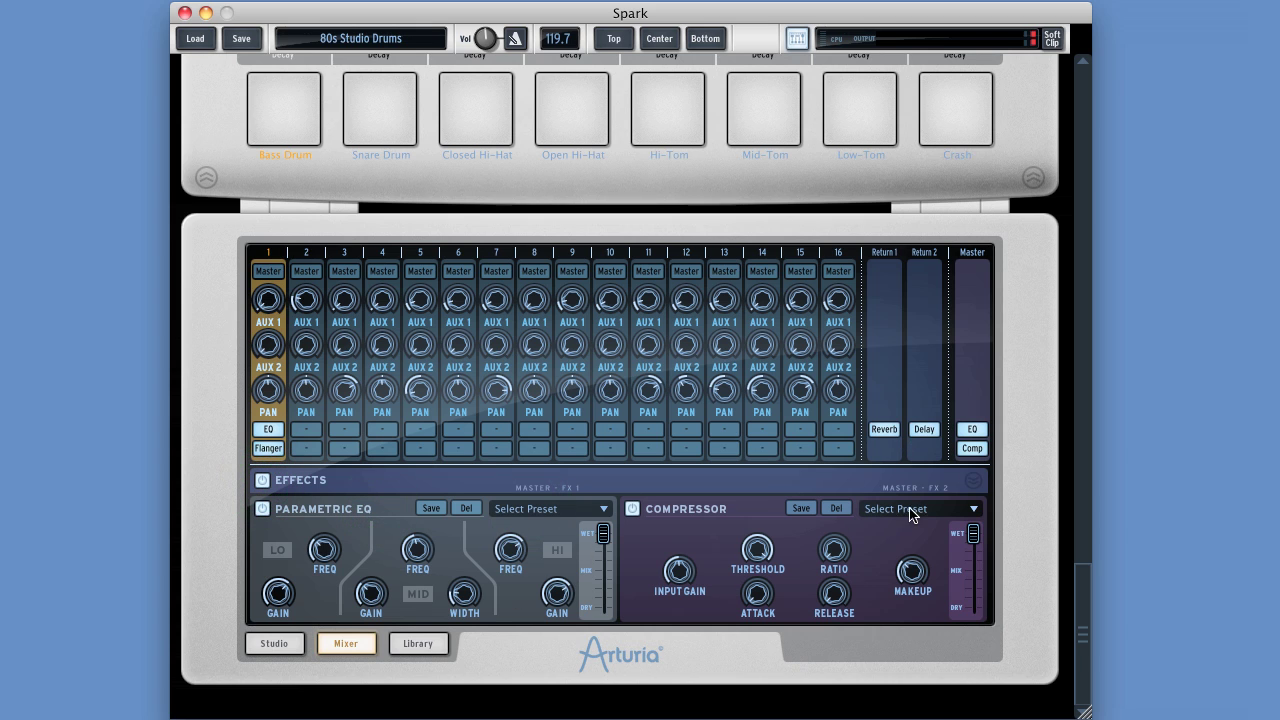
pyautogui.click(972, 484)
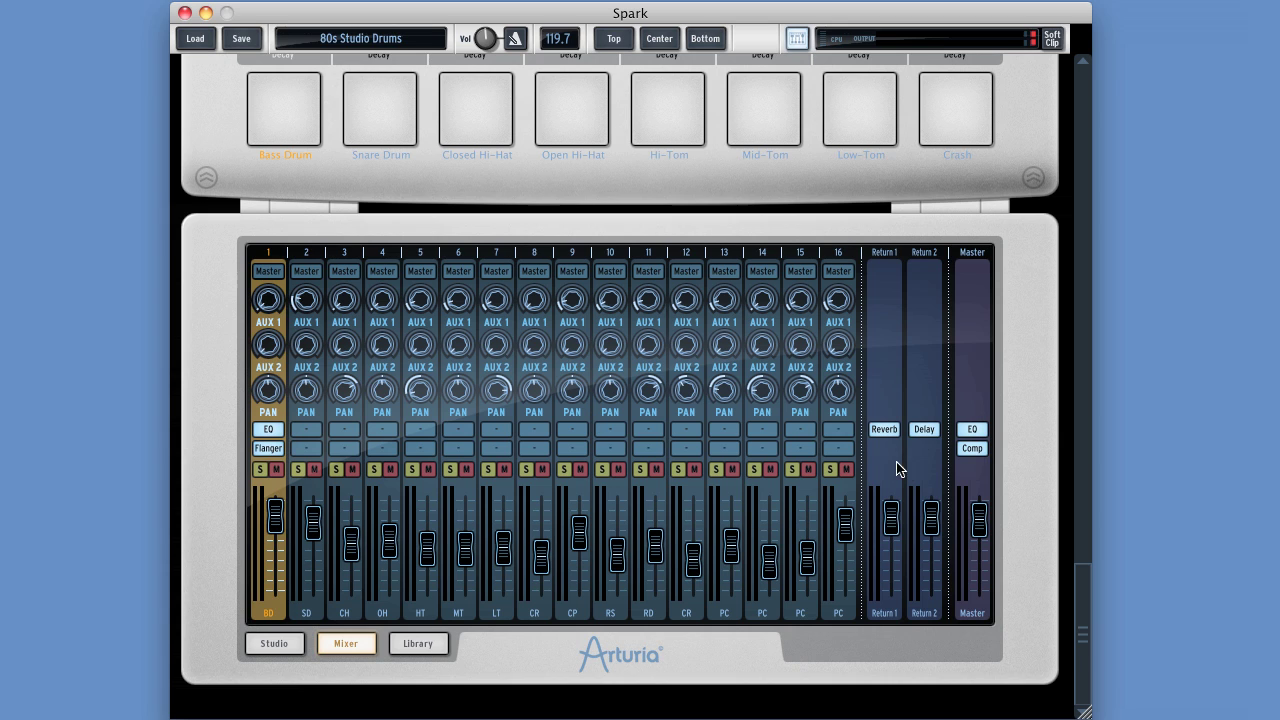
# - Replace the Delay on Return 2 with a Limiter and close the return effects
pyautogui.click(934, 436)
pyautogui.click(680, 510)
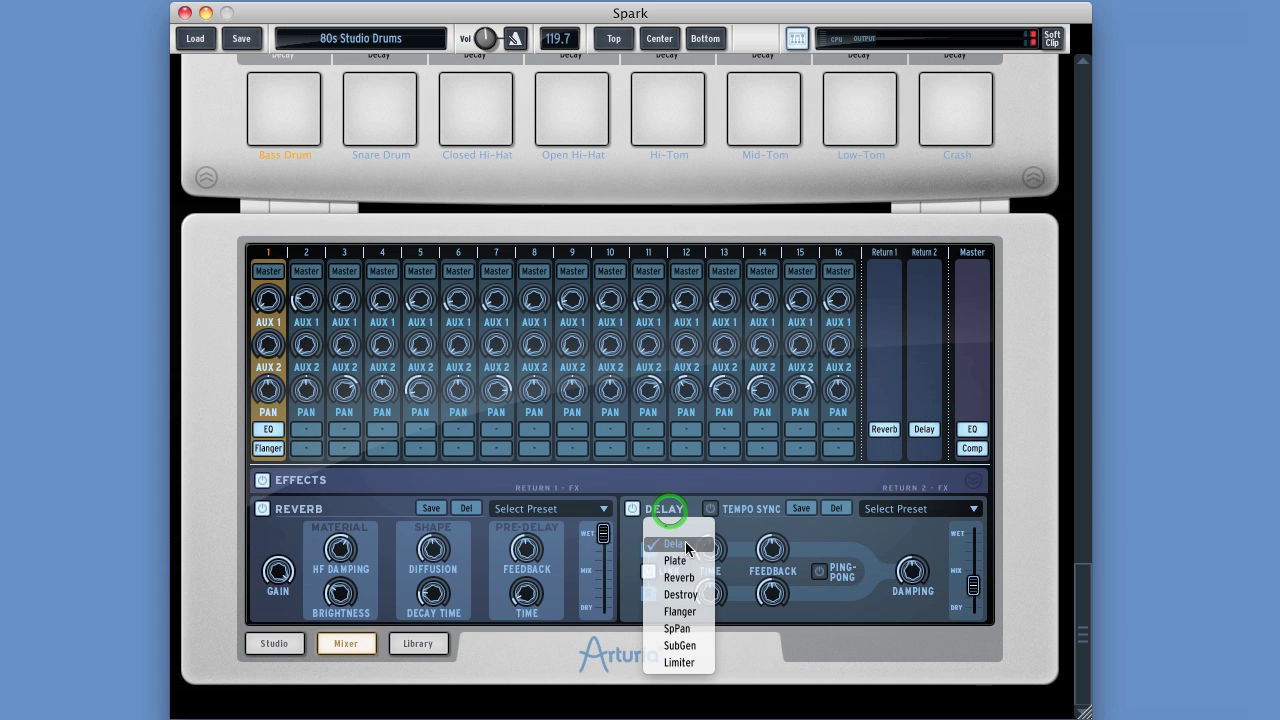
pyautogui.click(679, 662)
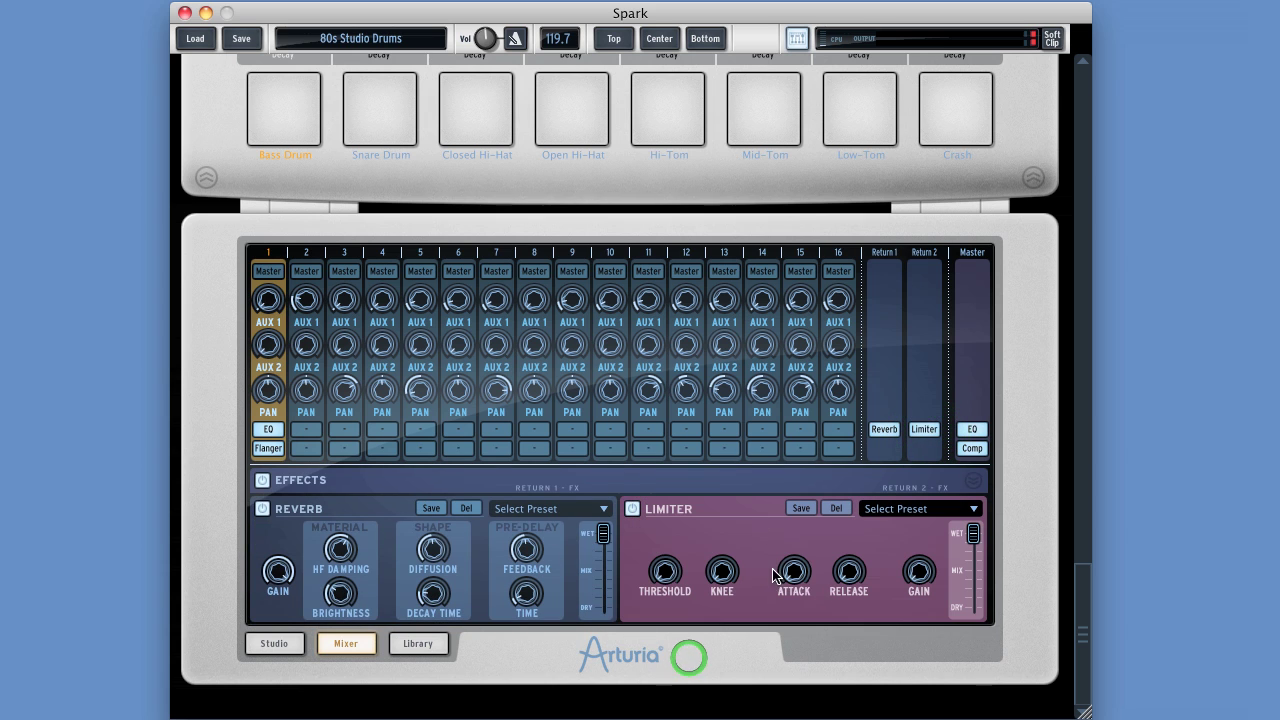
pyautogui.click(972, 483)
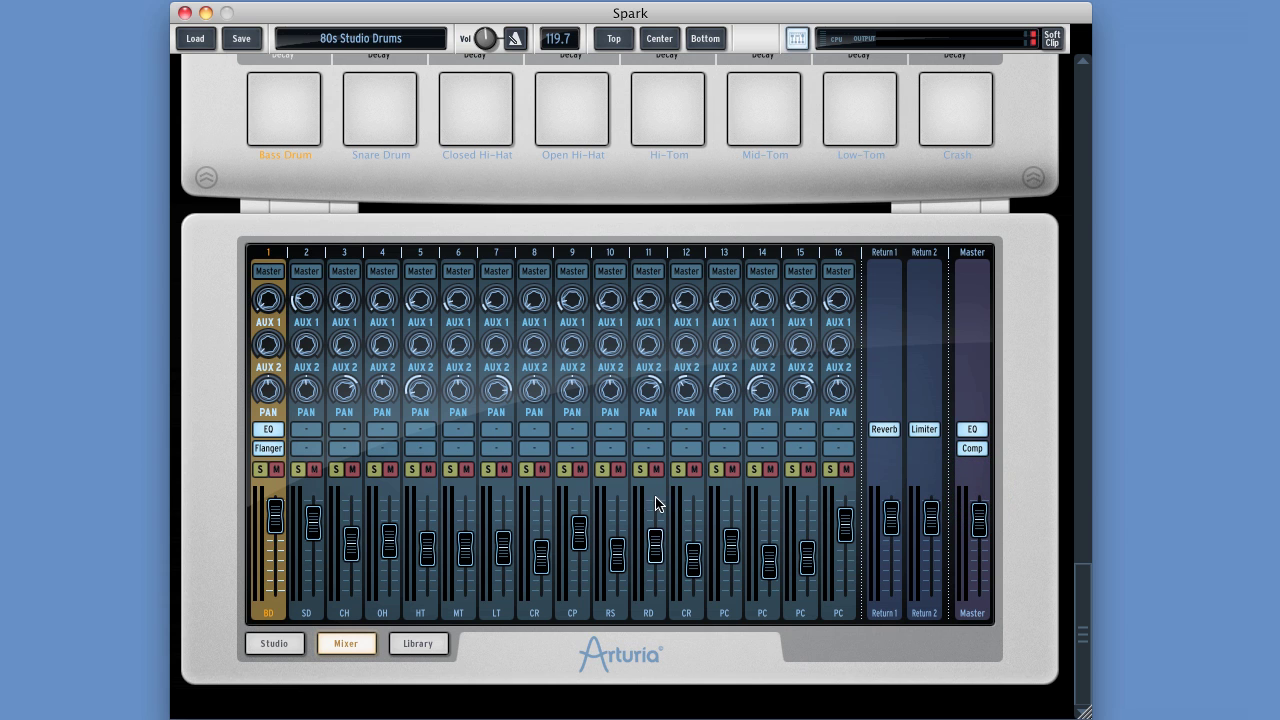
# - Load the Rock Drums project in place of 80s Studio Drums
pyautogui.click(370, 40)
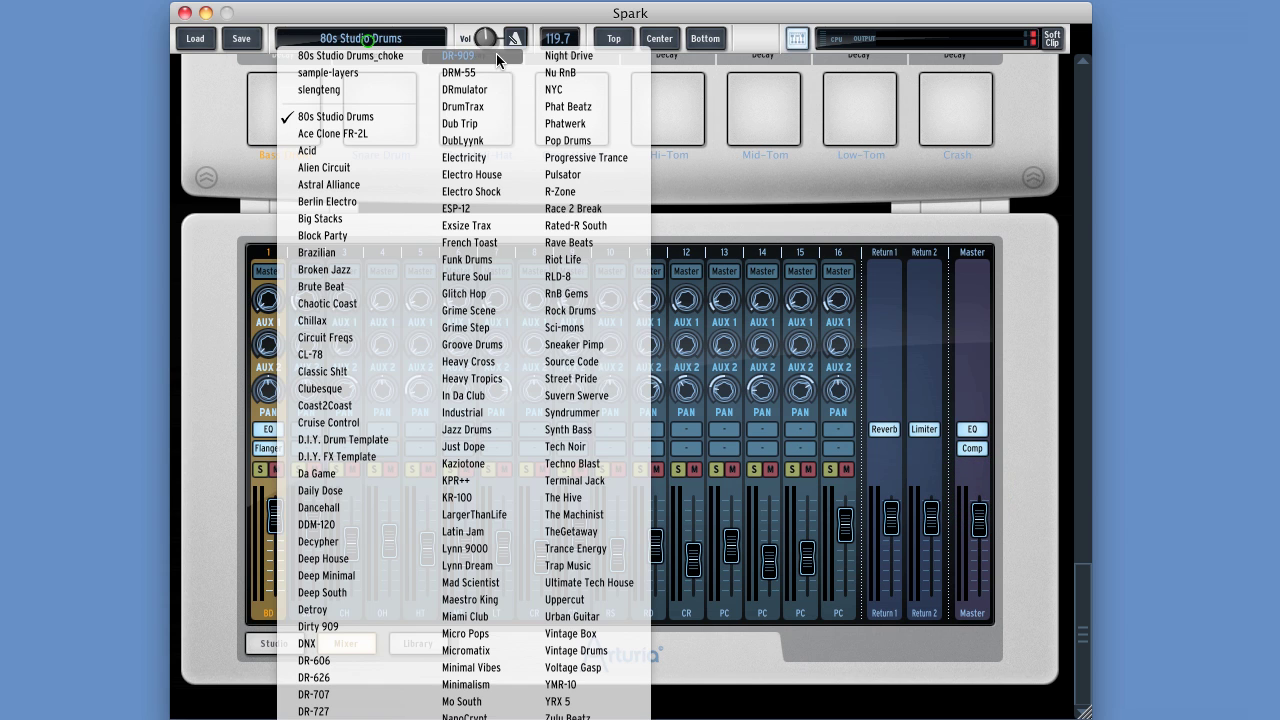
pyautogui.click(570, 315)
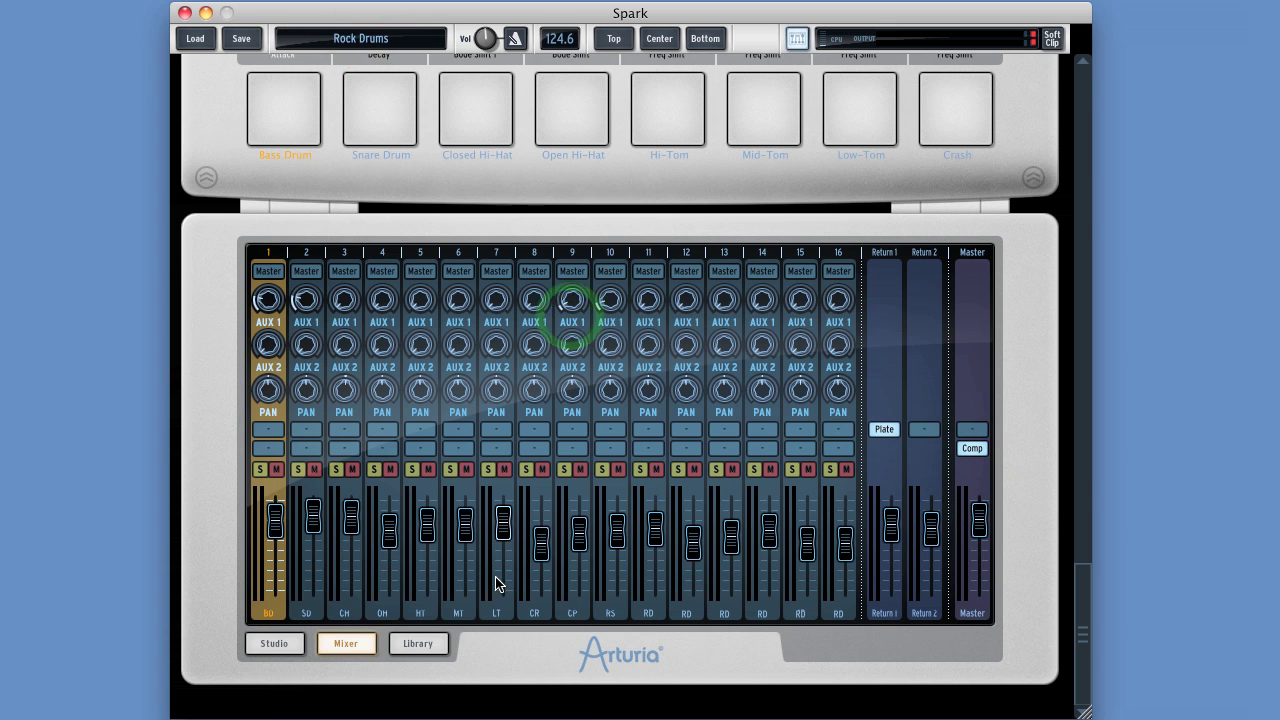
# - Raise the master volume slightly and play the Rock Drums pattern
pyautogui.moveTo(979, 531); pyautogui.dragTo(979, 520)
pyautogui.press('space')
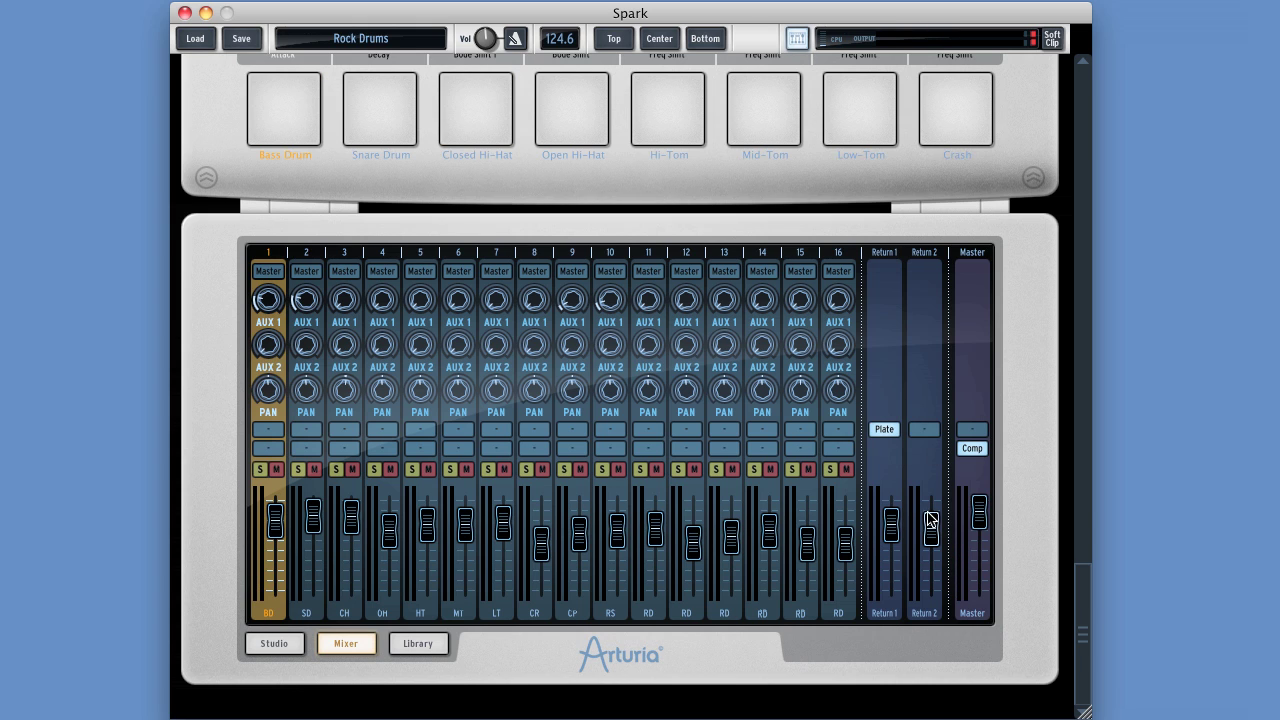
pyautogui.moveTo(930, 520); pyautogui.dragTo(930, 525)
# - Load a Limiter on Return 2 and close the return effects
pyautogui.click(933, 438)
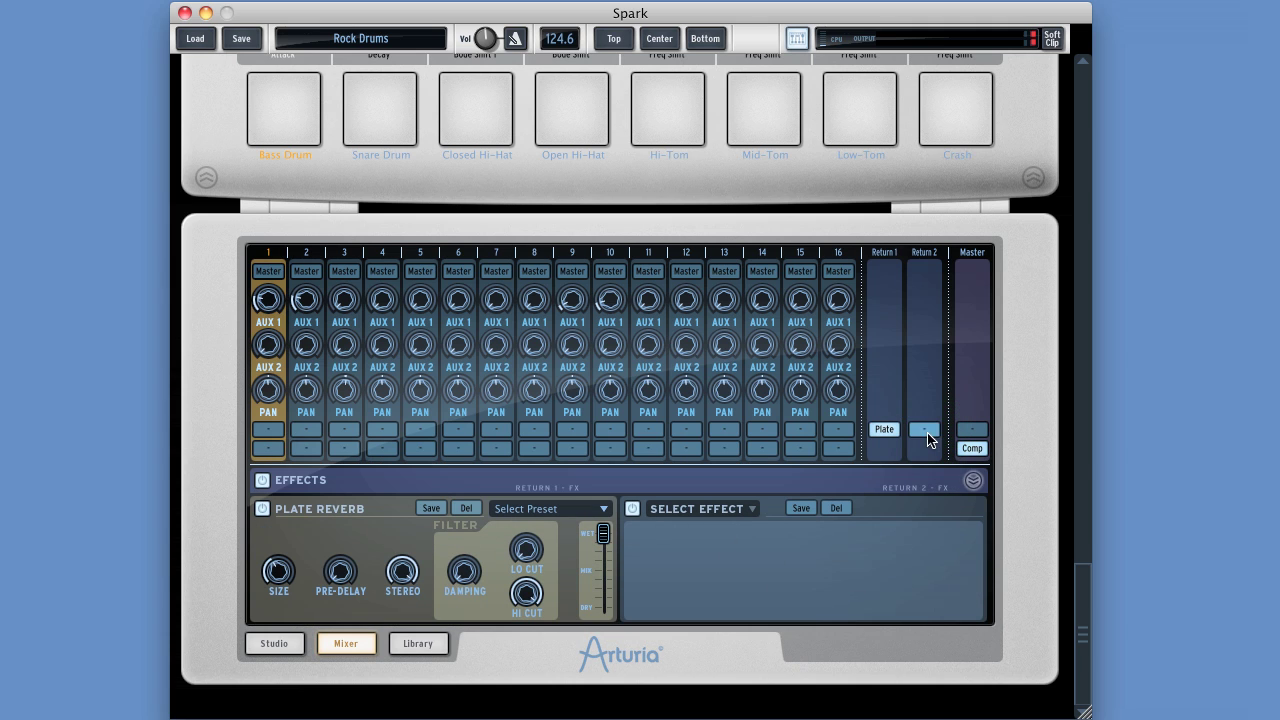
pyautogui.click(715, 510)
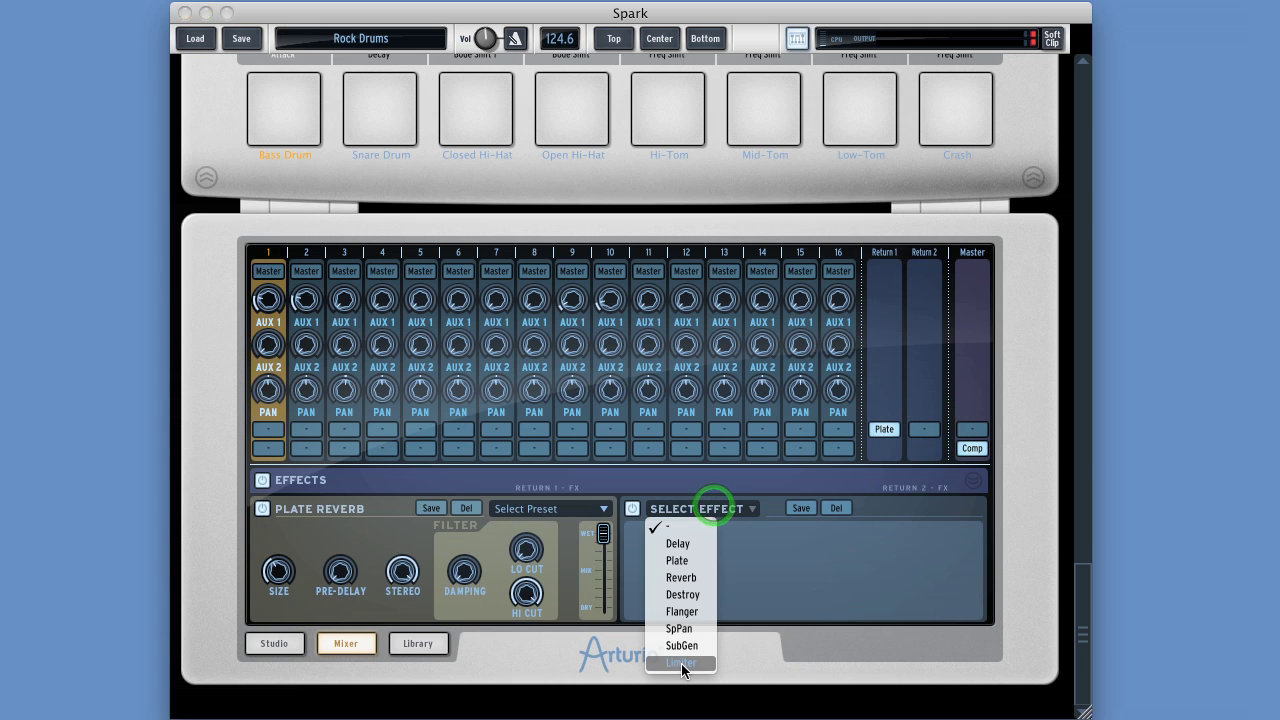
pyautogui.click(683, 658)
pyautogui.click(970, 481)
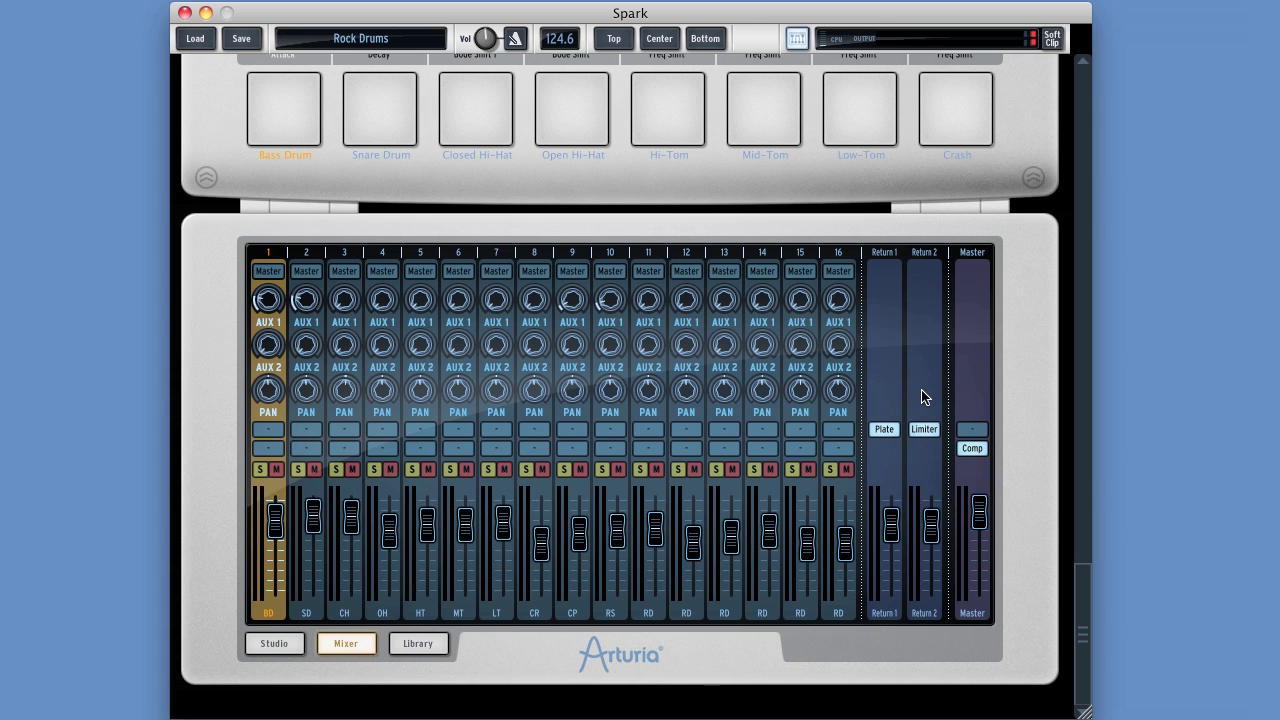
# - Apply the Parallel Pumper preset to the Return 2 Limiter and close the return effects
pyautogui.click(930, 520)
pyautogui.click(926, 438)
pyautogui.click(917, 509)
pyautogui.click(922, 539)
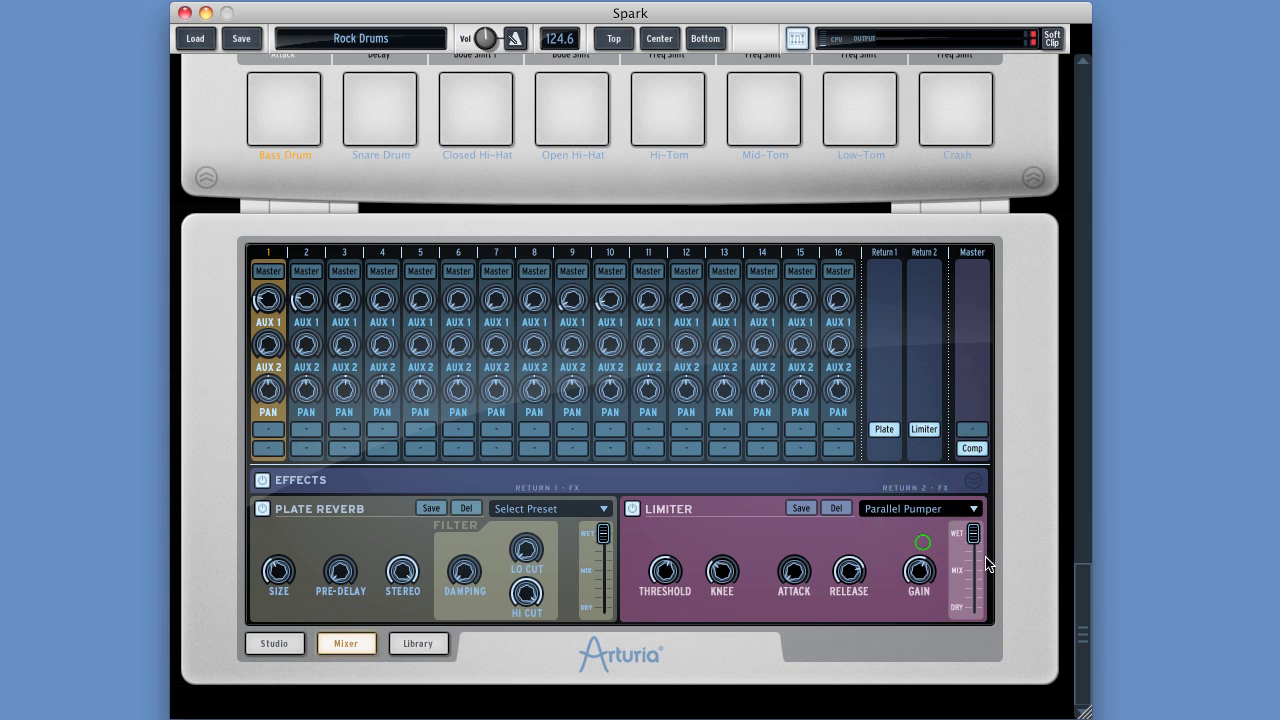
pyautogui.click(970, 480)
# - Pull the Return 2 volume all the way down and select the bass drum channel
pyautogui.moveTo(930, 521); pyautogui.dragTo(930, 590)
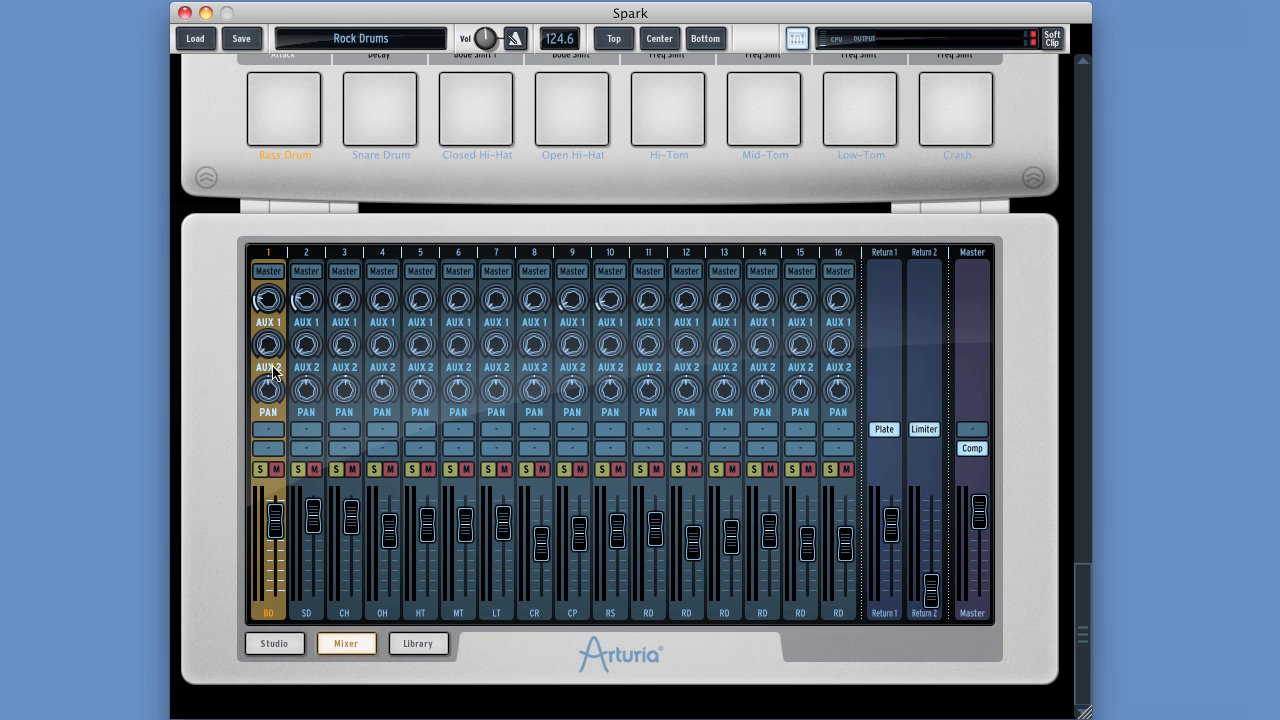
pyautogui.click(278, 518)
pyautogui.click(305, 517)
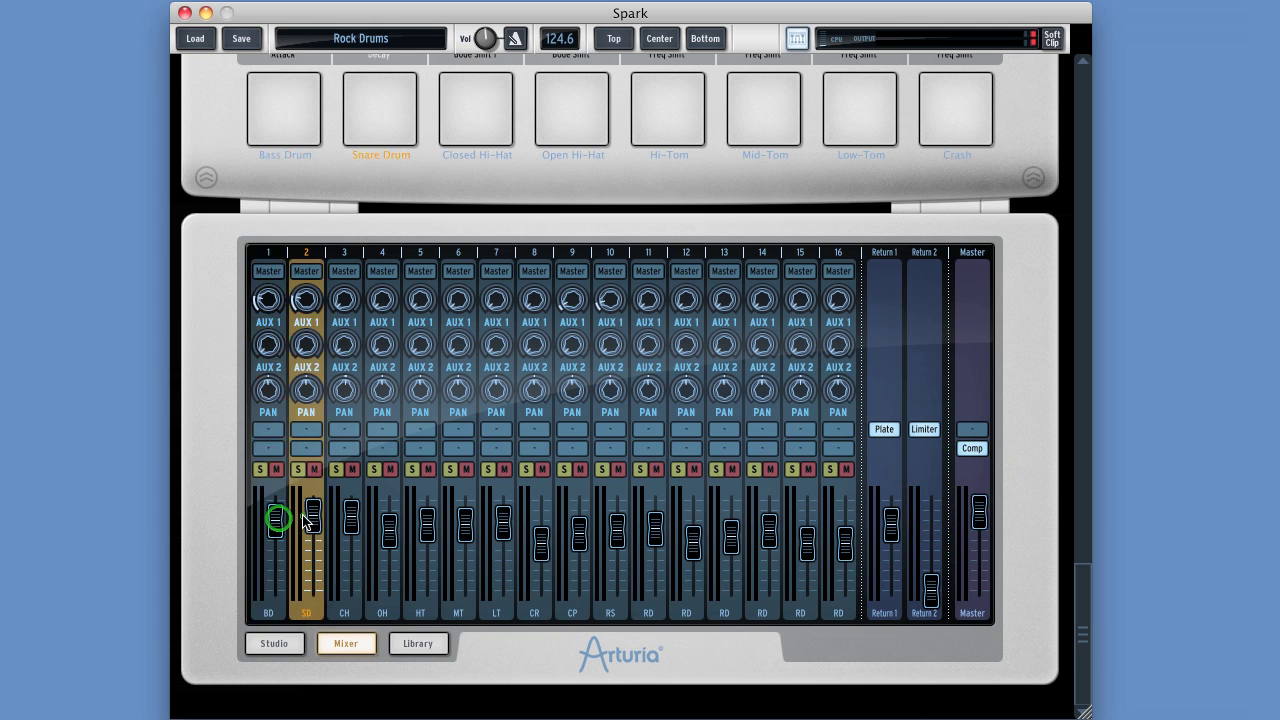
pyautogui.click(346, 516)
pyautogui.click(267, 484)
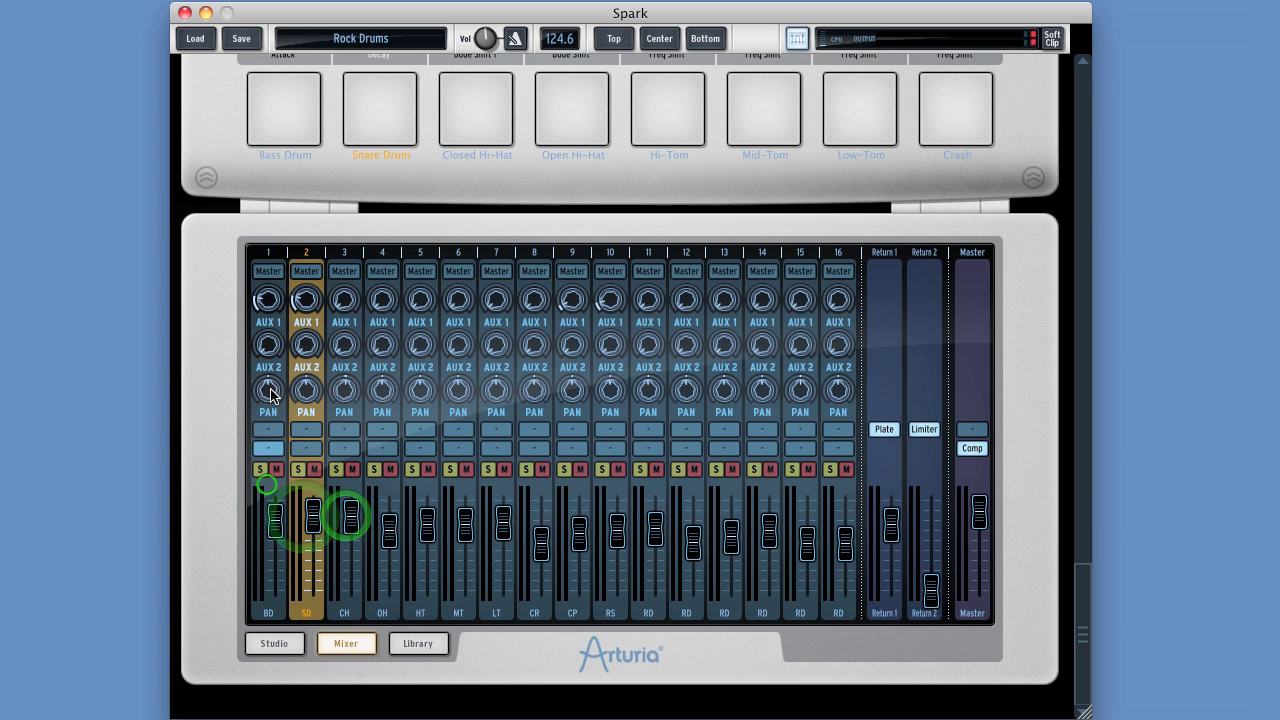
pyautogui.click(258, 285)
pyautogui.click(269, 284)
pyautogui.click(275, 281)
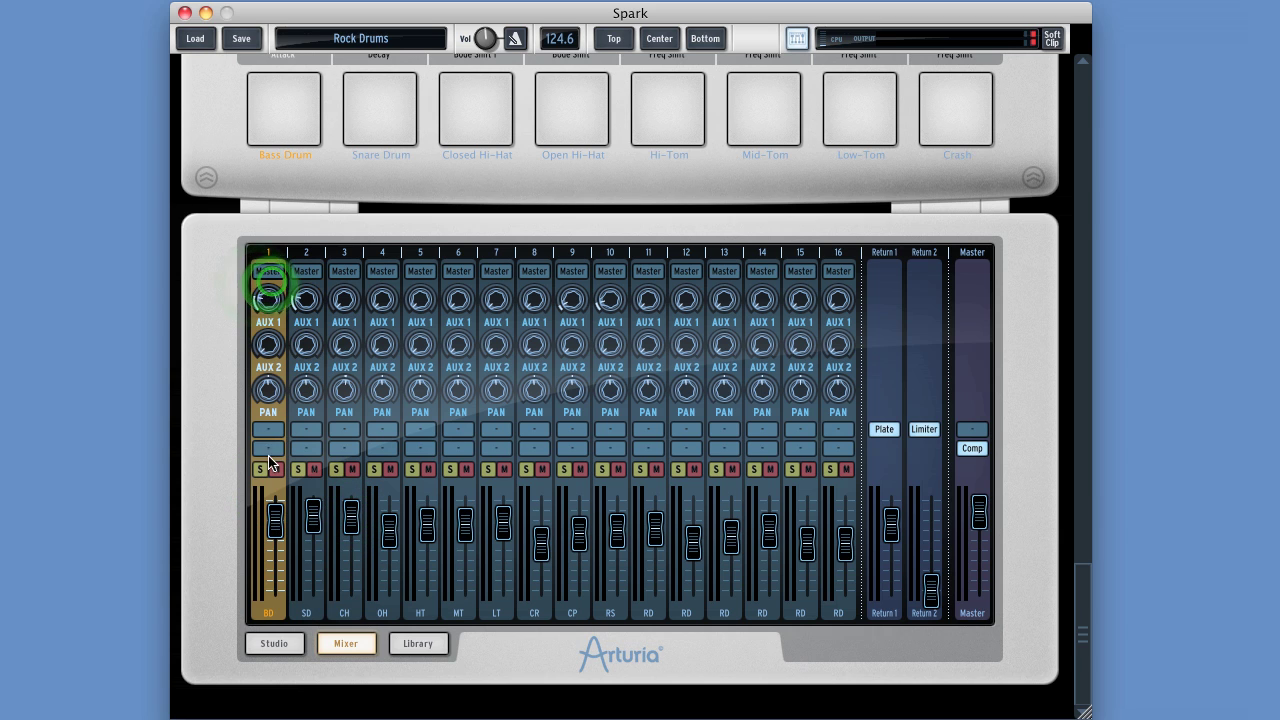
# - Raise the AUX 2 sends of the BD, SD and CH channels, with Return 2 nudged up slightly
pyautogui.moveTo(267, 346); pyautogui.dragTo(265, 318)
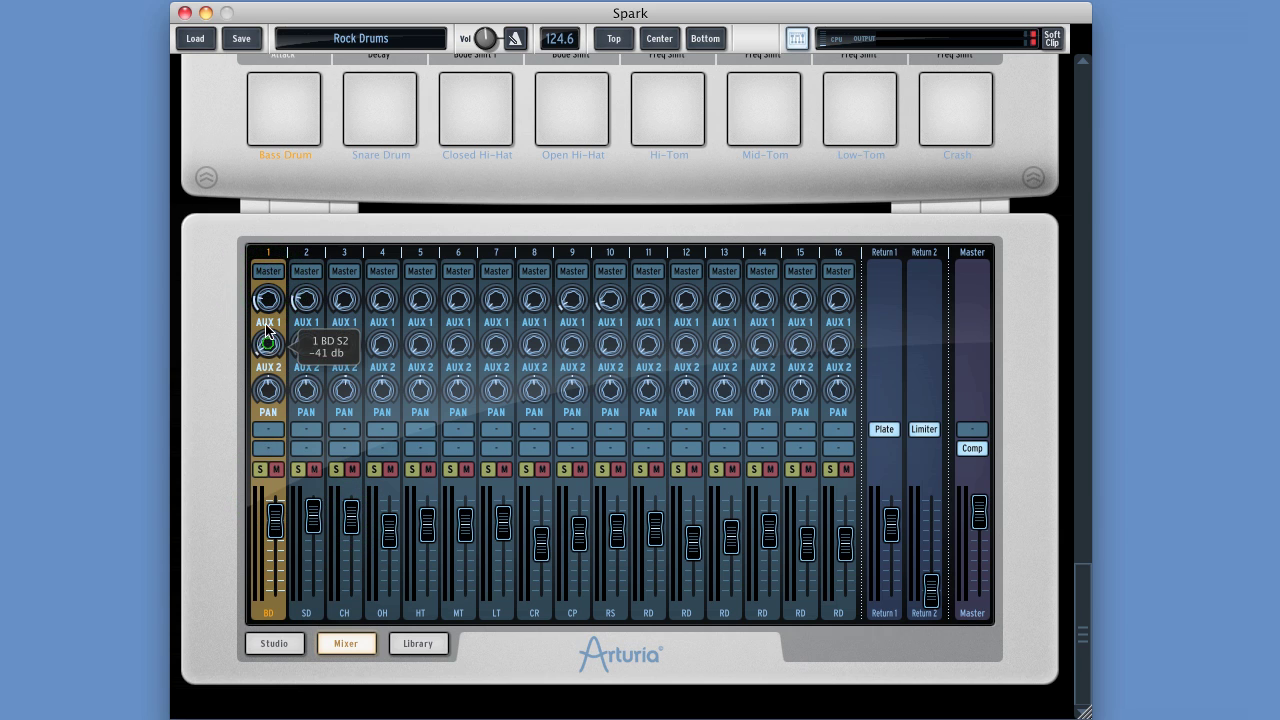
pyautogui.moveTo(932, 597)
pyautogui.mouseDown()
pyautogui.moveTo(928, 553)
pyautogui.moveTo(923, 578)
pyautogui.mouseUp()
pyautogui.moveTo(311, 346); pyautogui.dragTo(298, 151)
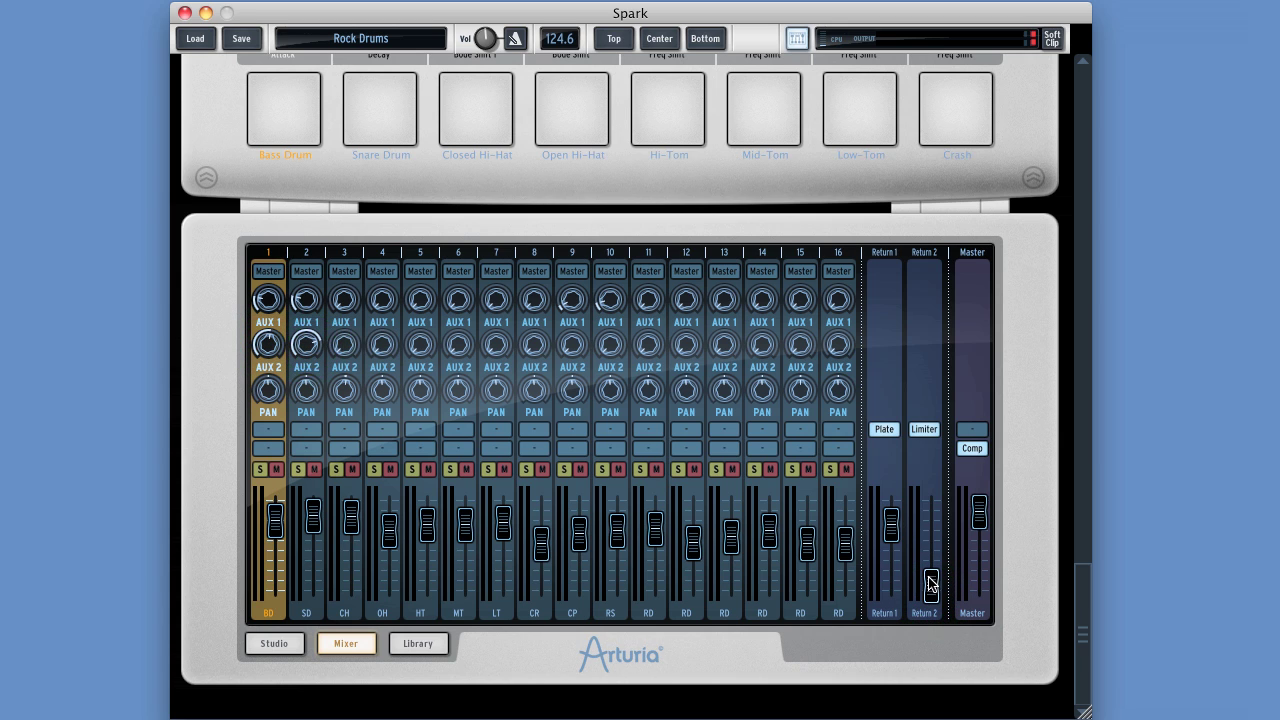
pyautogui.moveTo(349, 345); pyautogui.dragTo(349, 163)
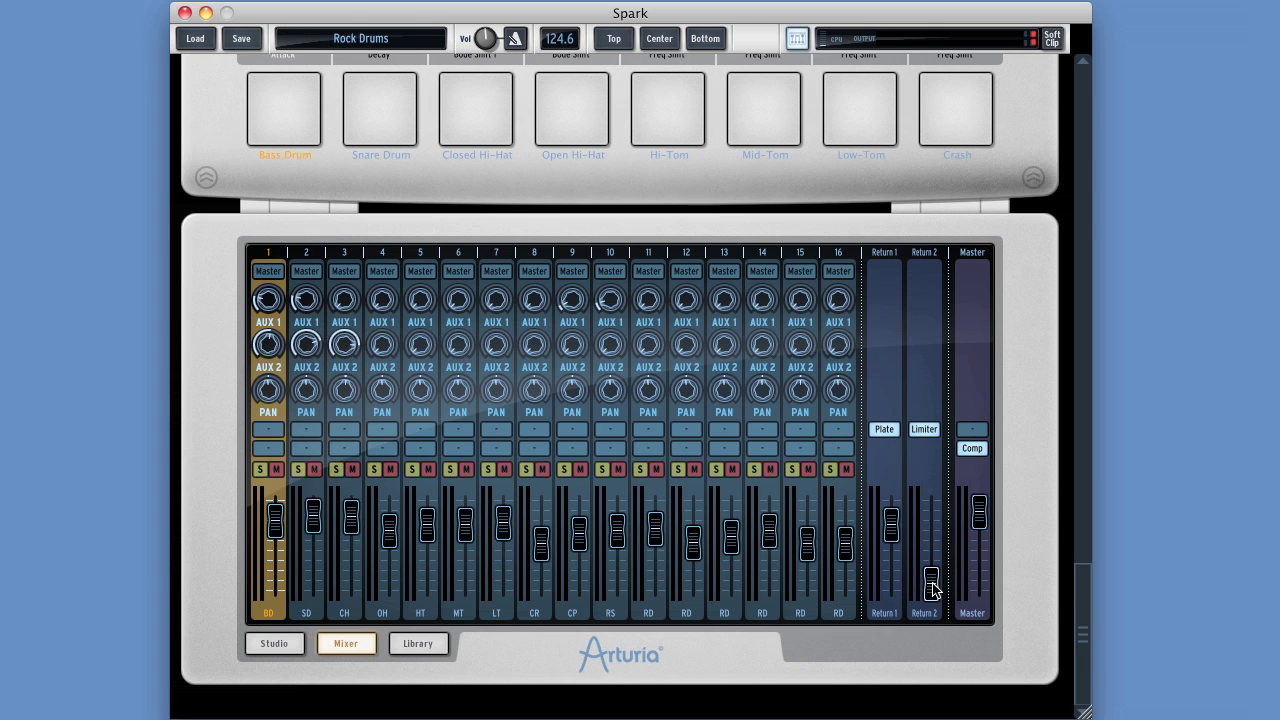
# - Set the Return 2 volume back to its minimum after a short fader test
pyautogui.moveTo(932, 590); pyautogui.dragTo(926, 462)
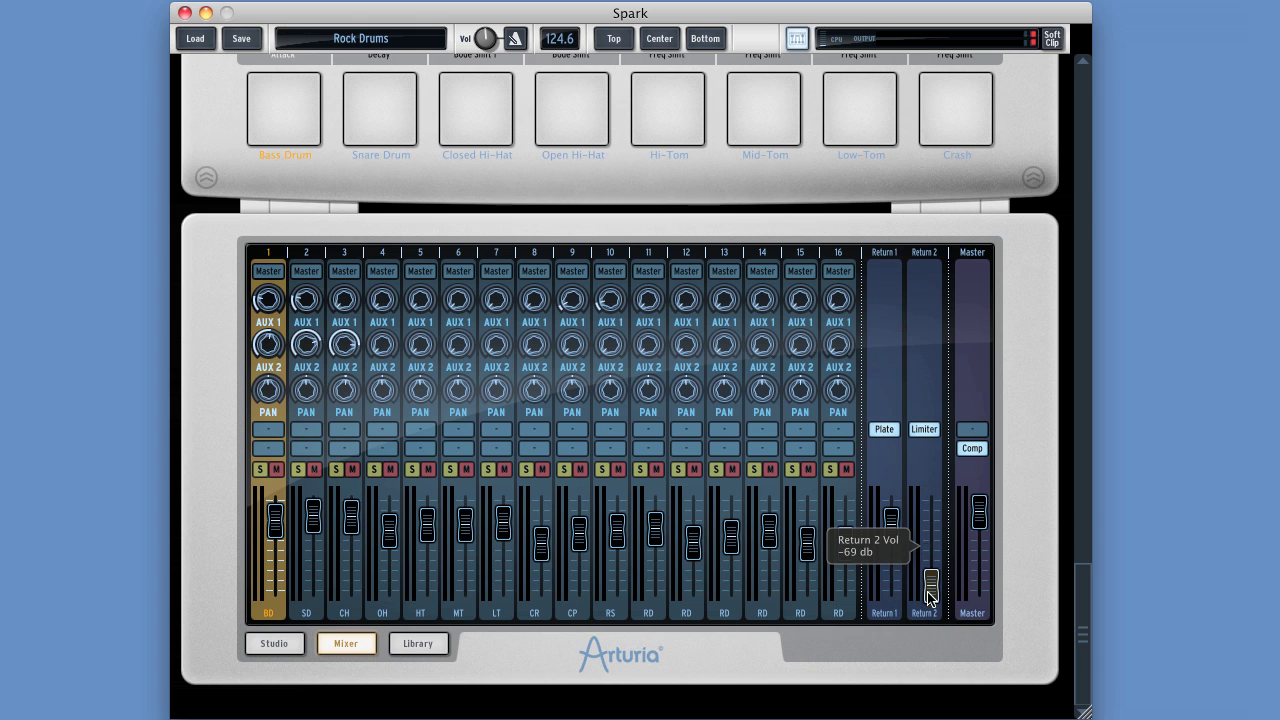
pyautogui.moveTo(928, 592); pyautogui.dragTo(928, 589)
pyautogui.click(935, 586)
pyautogui.click(267, 345)
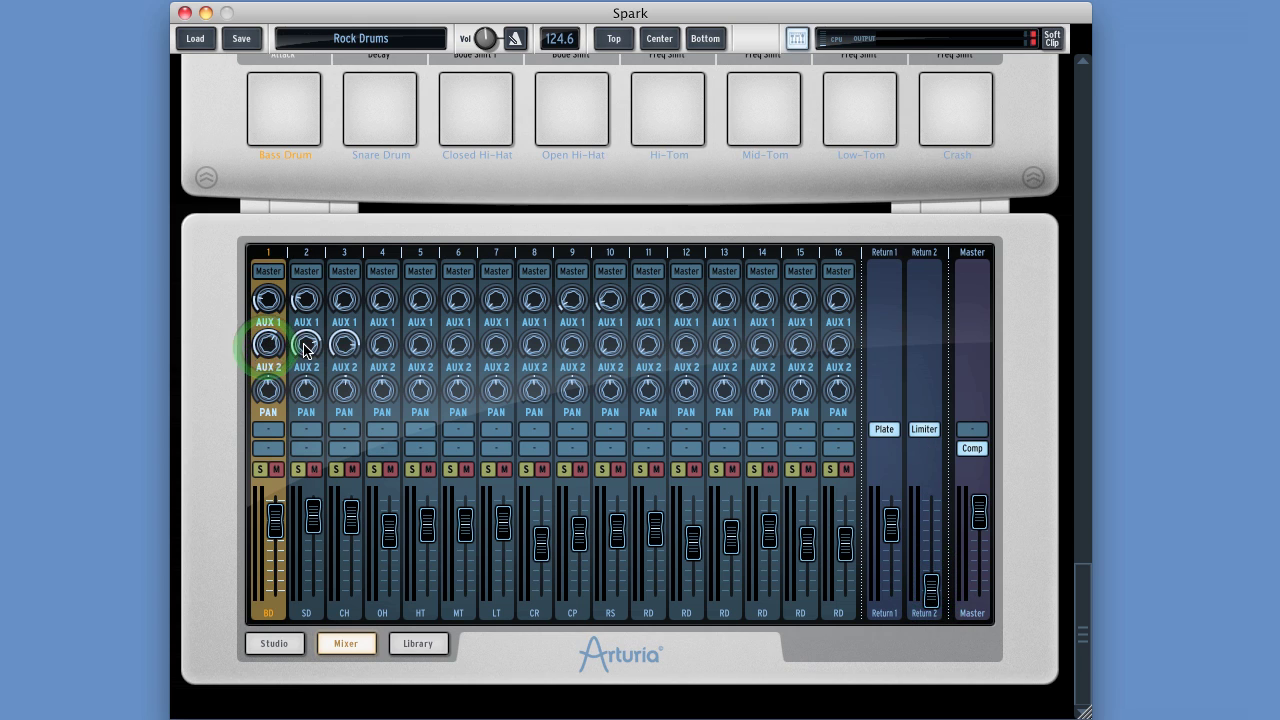
pyautogui.click(305, 345)
# - Pull the BD, SD and CH channel volumes all the way down
pyautogui.click(275, 510)
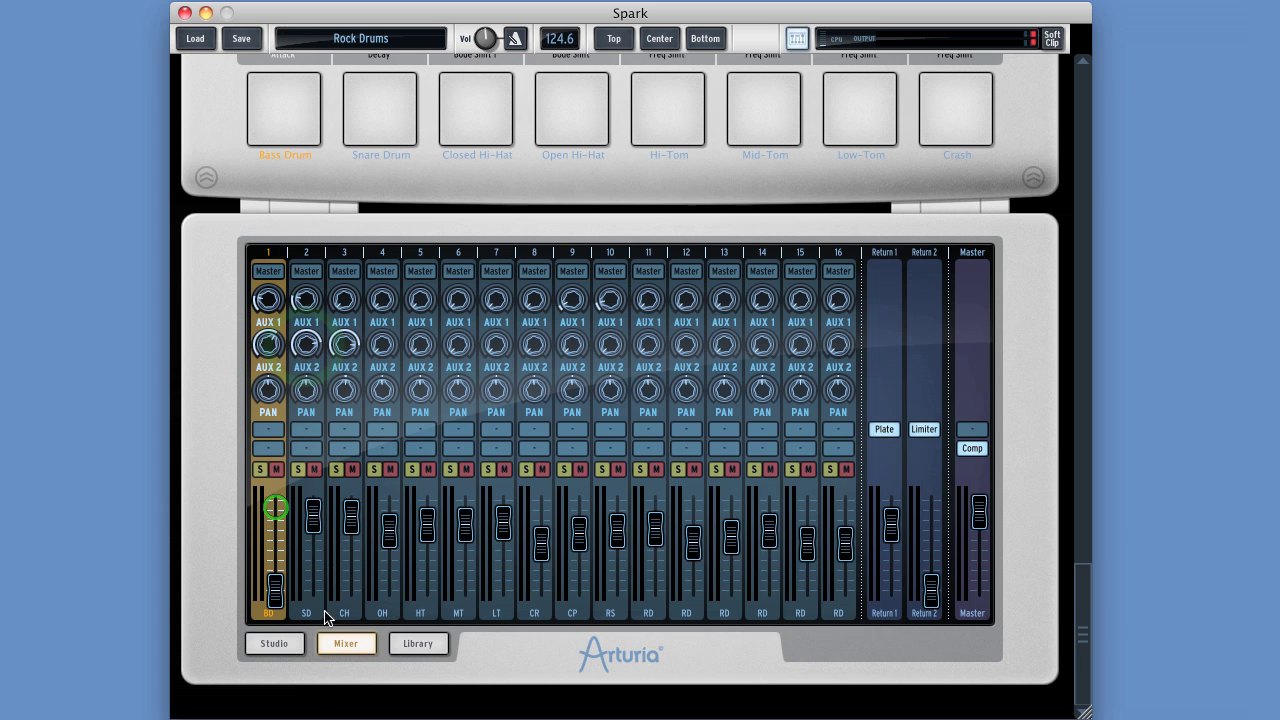
pyautogui.click(313, 513)
pyautogui.click(351, 512)
pyautogui.click(270, 591)
pyautogui.click(316, 592)
pyautogui.click(348, 592)
# - Raise the Return 2 volume partway to bring in the signal from the AUX 2 sends
pyautogui.click(268, 344)
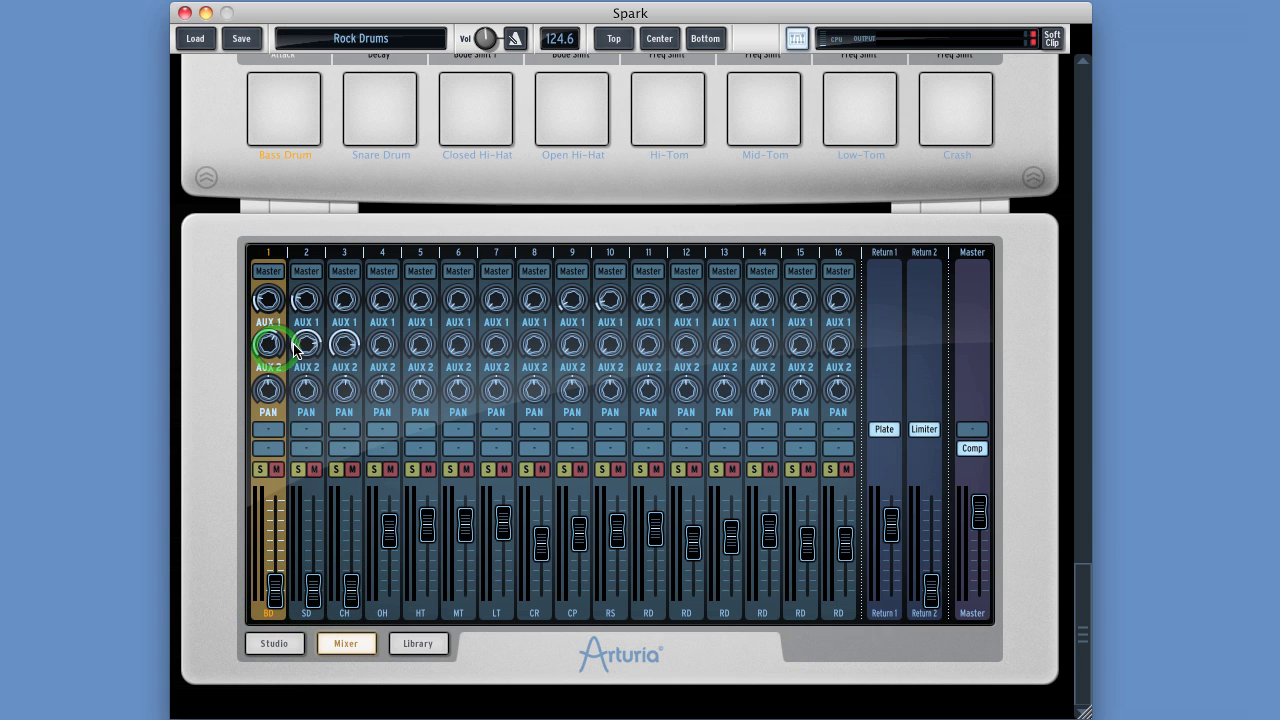
pyautogui.click(303, 345)
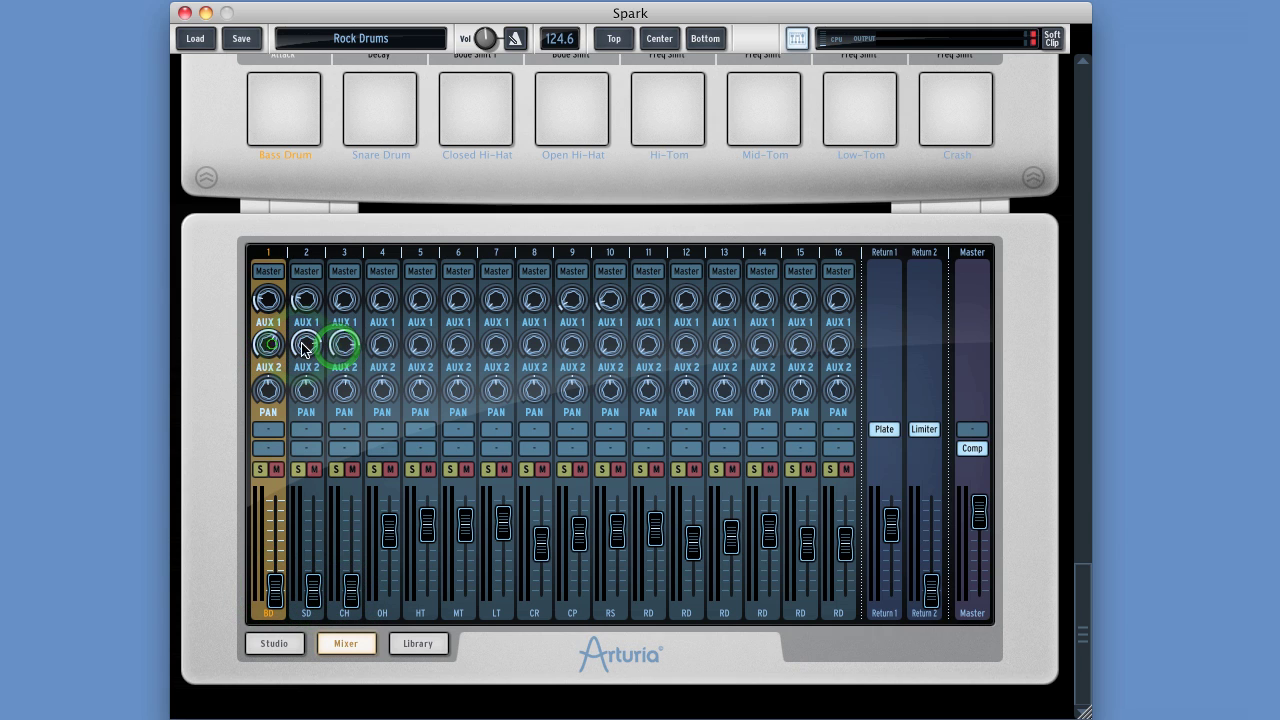
pyautogui.click(341, 345)
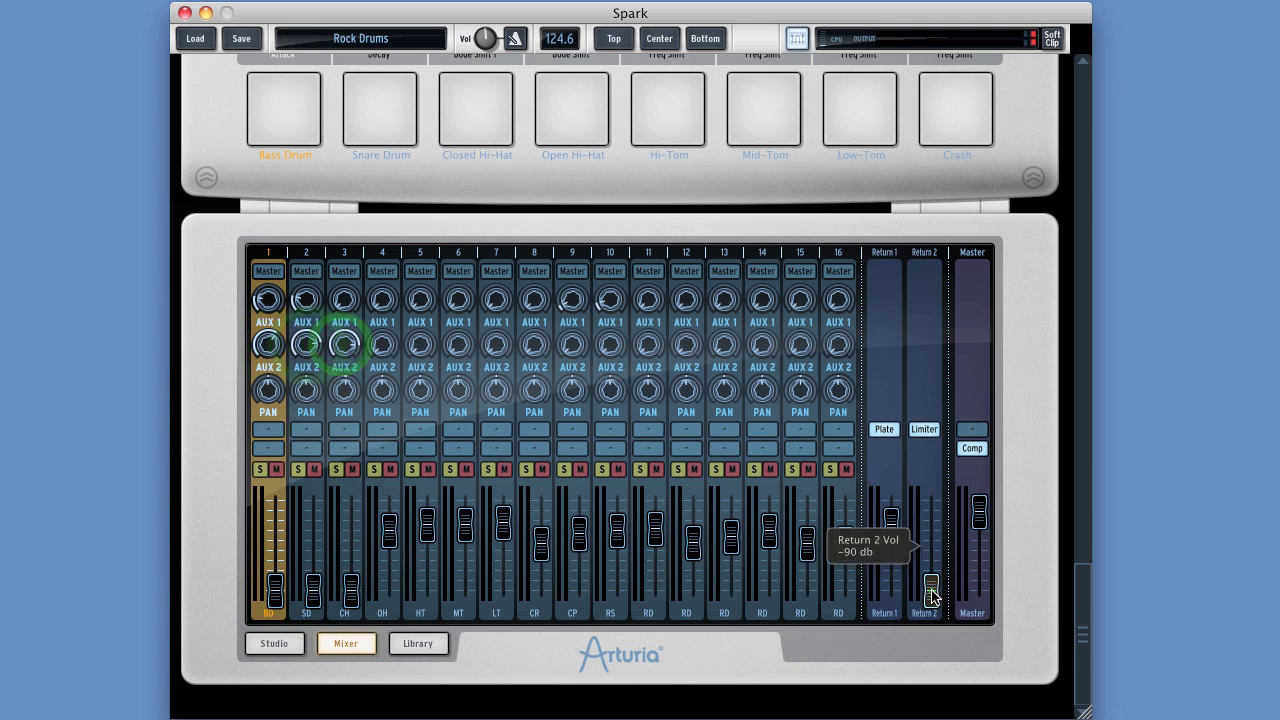
pyautogui.moveTo(931, 591); pyautogui.dragTo(931, 645)
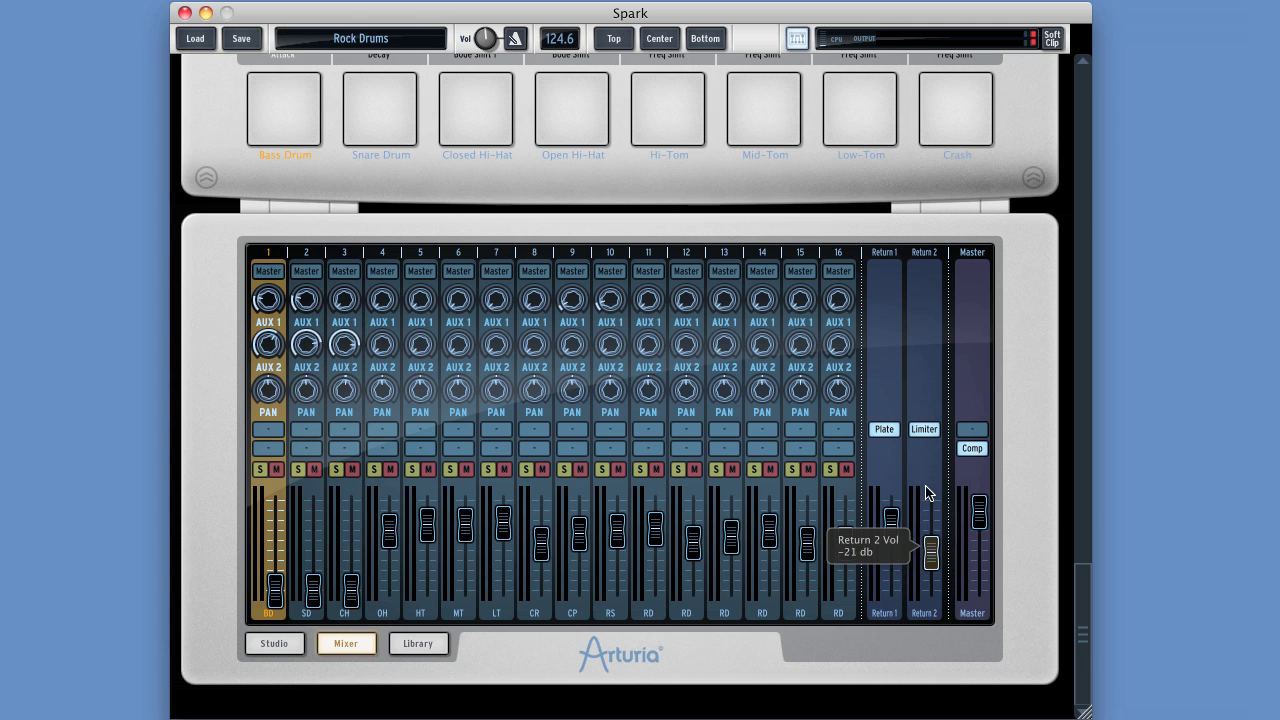
pyautogui.moveTo(926, 493); pyautogui.dragTo(926, 470)
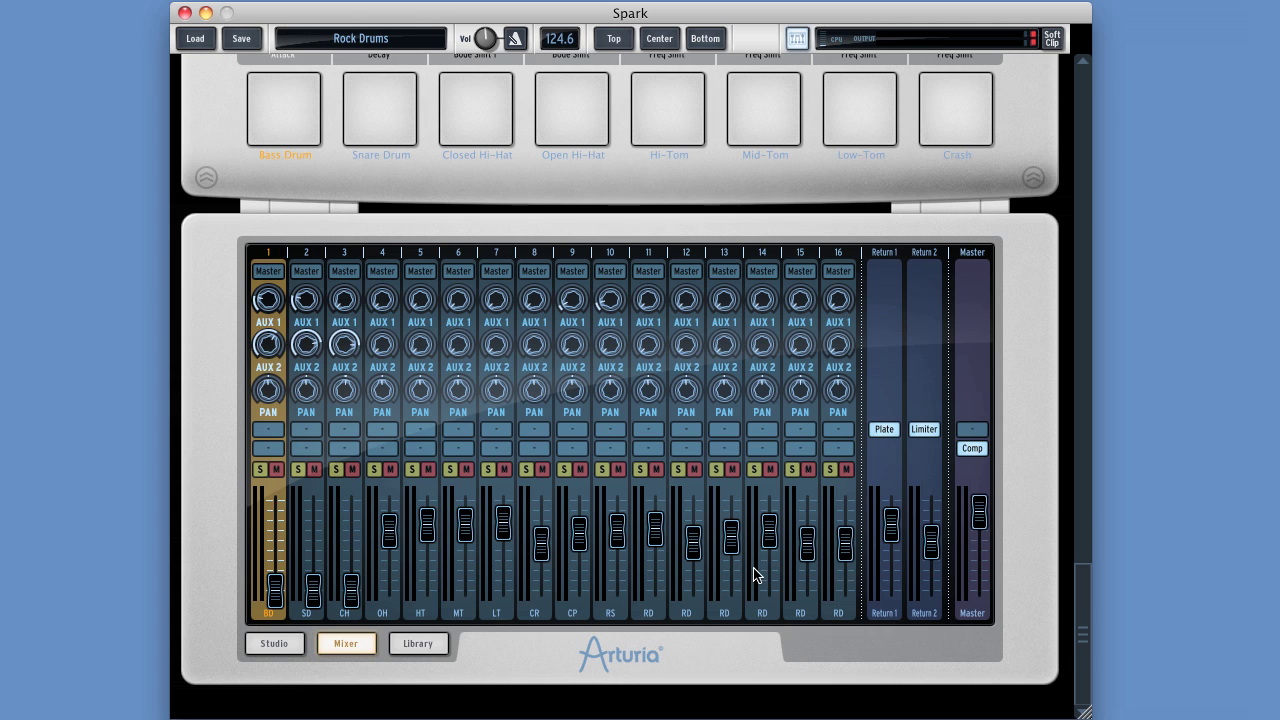
# - Raise the Return 2 volume further during playback to hear only the limited BD, SD and CH signal
pyautogui.click(268, 344)
pyautogui.click(305, 344)
pyautogui.click(276, 345)
pyautogui.click(305, 344)
pyautogui.click(343, 344)
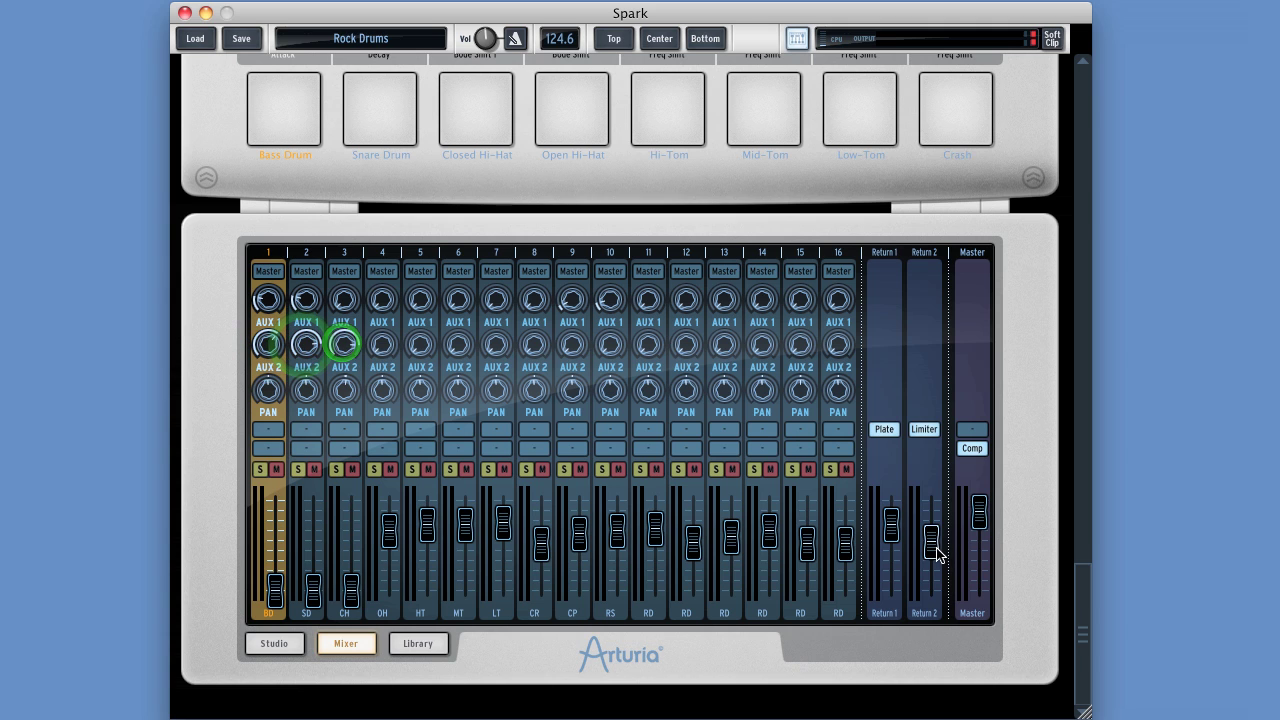
pyautogui.moveTo(934, 549); pyautogui.dragTo(933, 512)
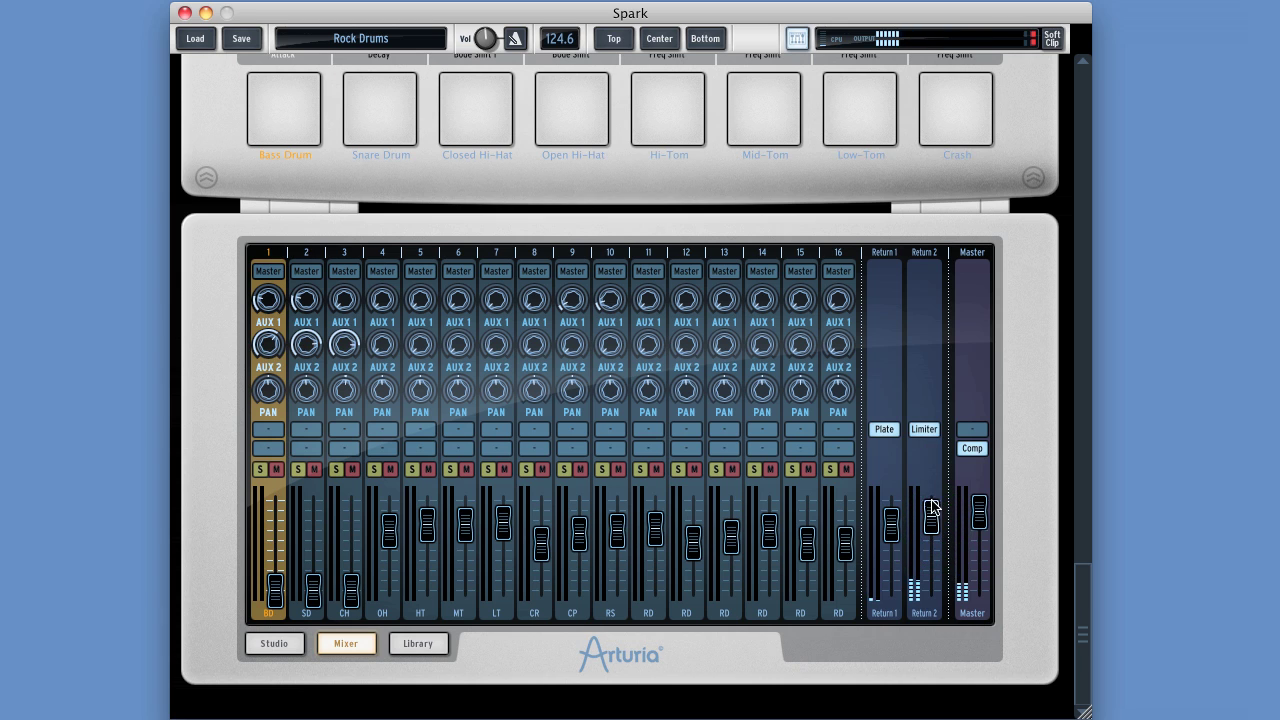
# - Adjust the attack, threshold and knee of the Return 2 Limiter and close the return effects
pyautogui.click(926, 431)
pyautogui.moveTo(794, 570); pyautogui.dragTo(834, 531)
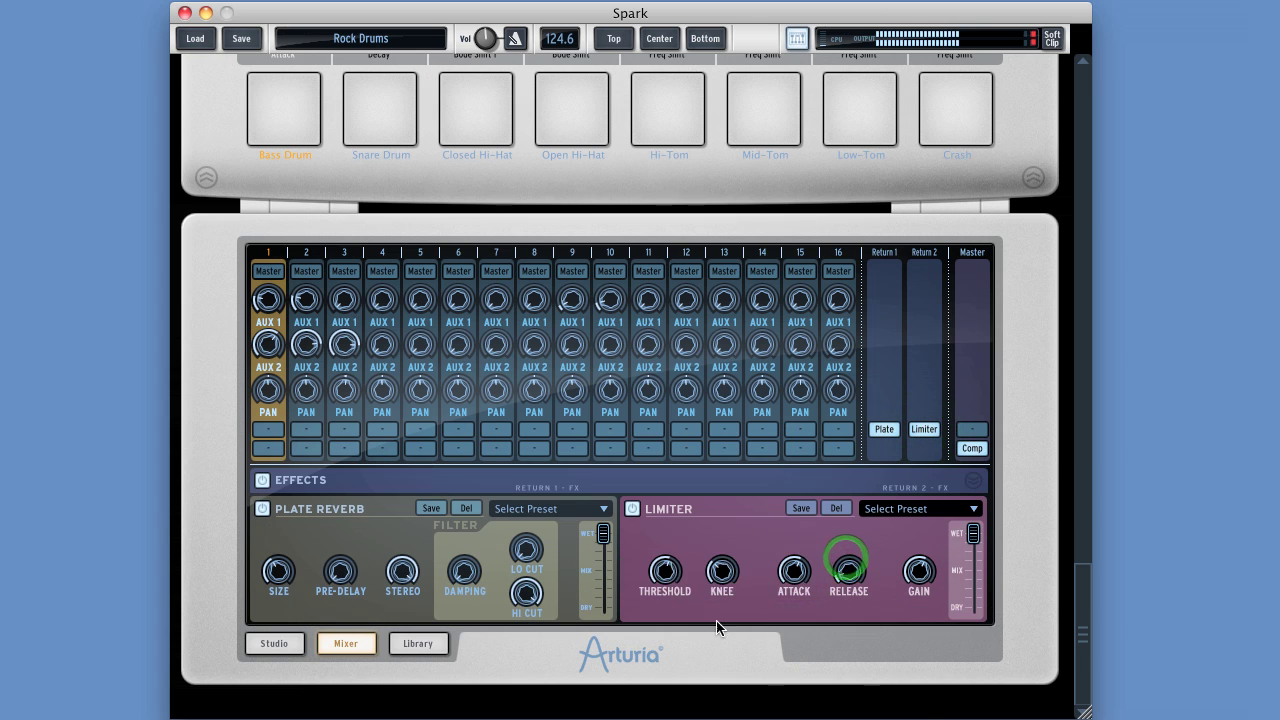
pyautogui.click(665, 573)
pyautogui.moveTo(723, 572)
pyautogui.mouseDown()
pyautogui.moveTo(716, 397)
pyautogui.moveTo(720, 569)
pyautogui.mouseUp()
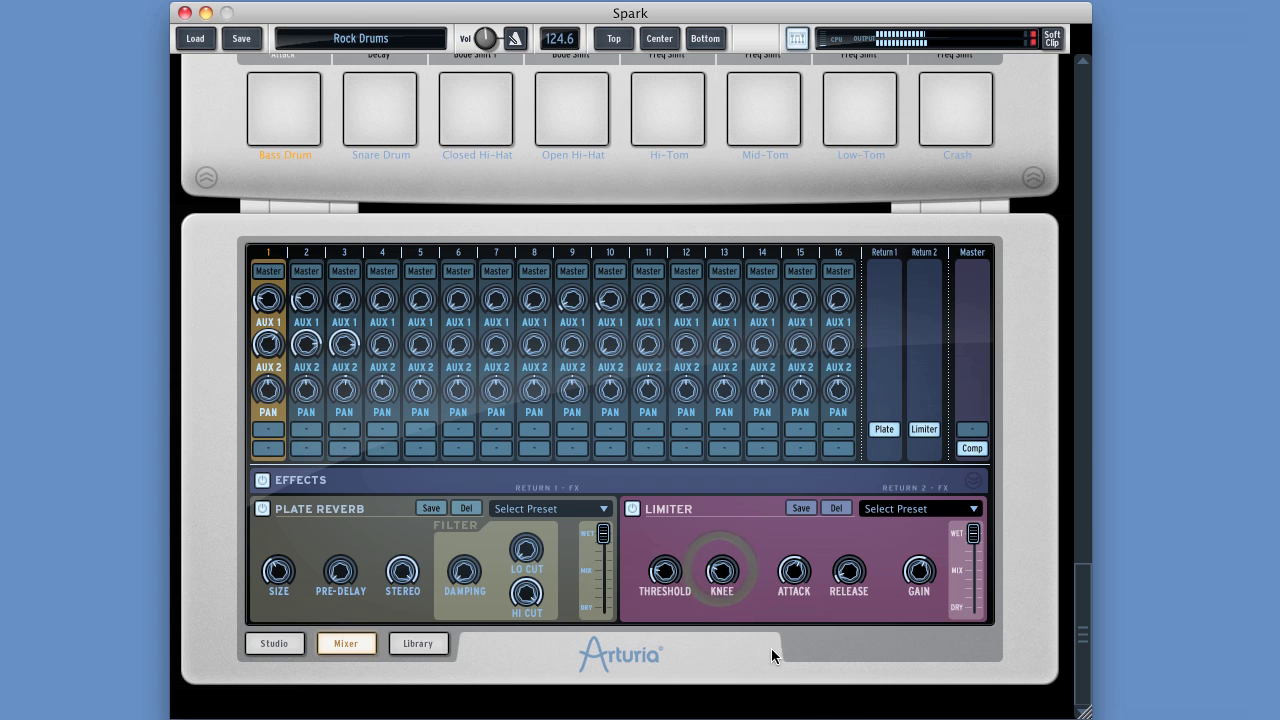
pyautogui.click(973, 483)
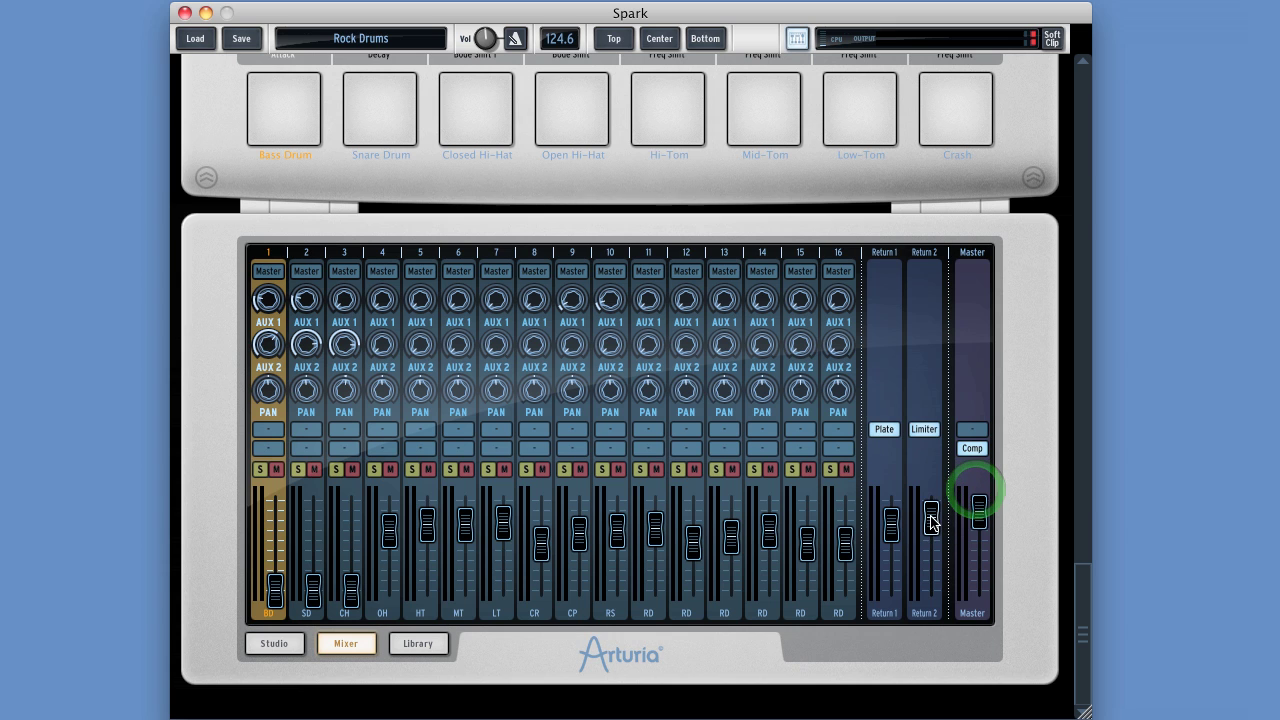
# - Pull Return 2 all the way down and bring the BD, SD and CH channel volumes back up
pyautogui.moveTo(931, 517); pyautogui.dragTo(931, 592)
pyautogui.moveTo(276, 591); pyautogui.dragTo(283, 397)
pyautogui.moveTo(315, 592); pyautogui.dragTo(318, 440)
pyautogui.moveTo(351, 588); pyautogui.dragTo(370, 376)
pyautogui.moveTo(310, 509); pyautogui.dragTo(310, 515)
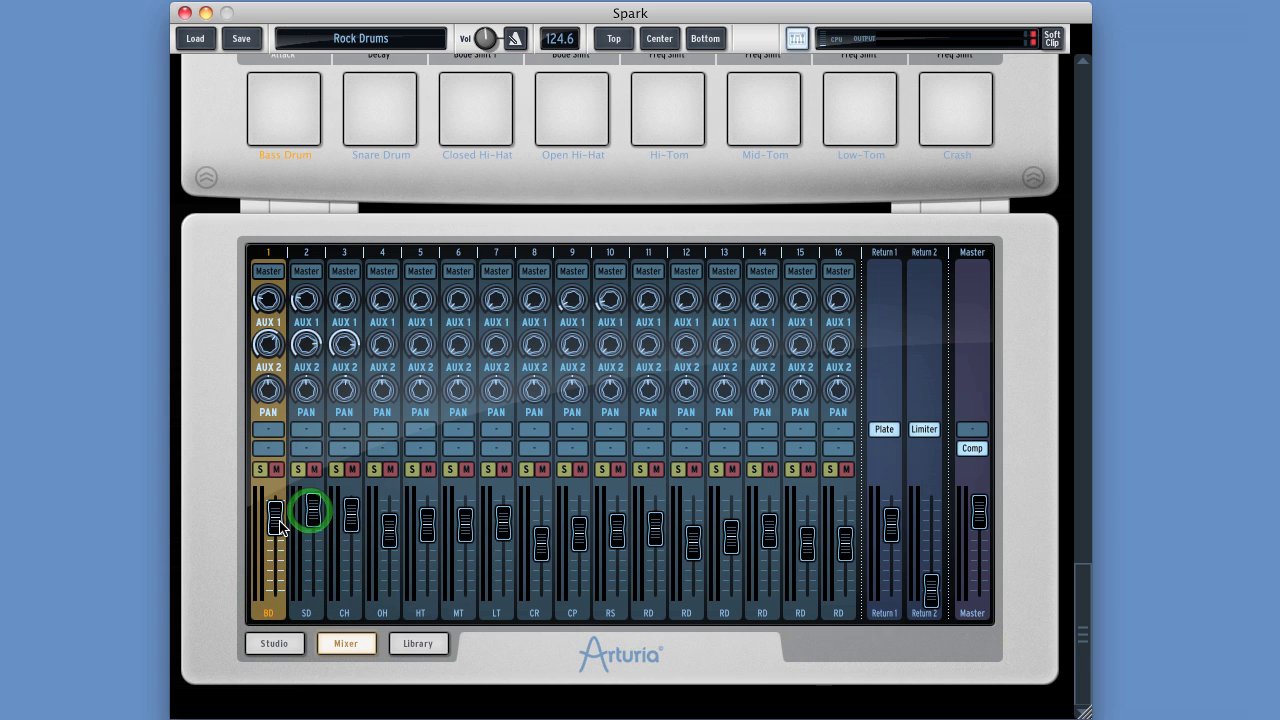
pyautogui.click(275, 518)
pyautogui.click(350, 520)
# - Play the pattern while blending Return 2 in with the dry drums, and pull Return 2 fully down again
pyautogui.click(932, 590)
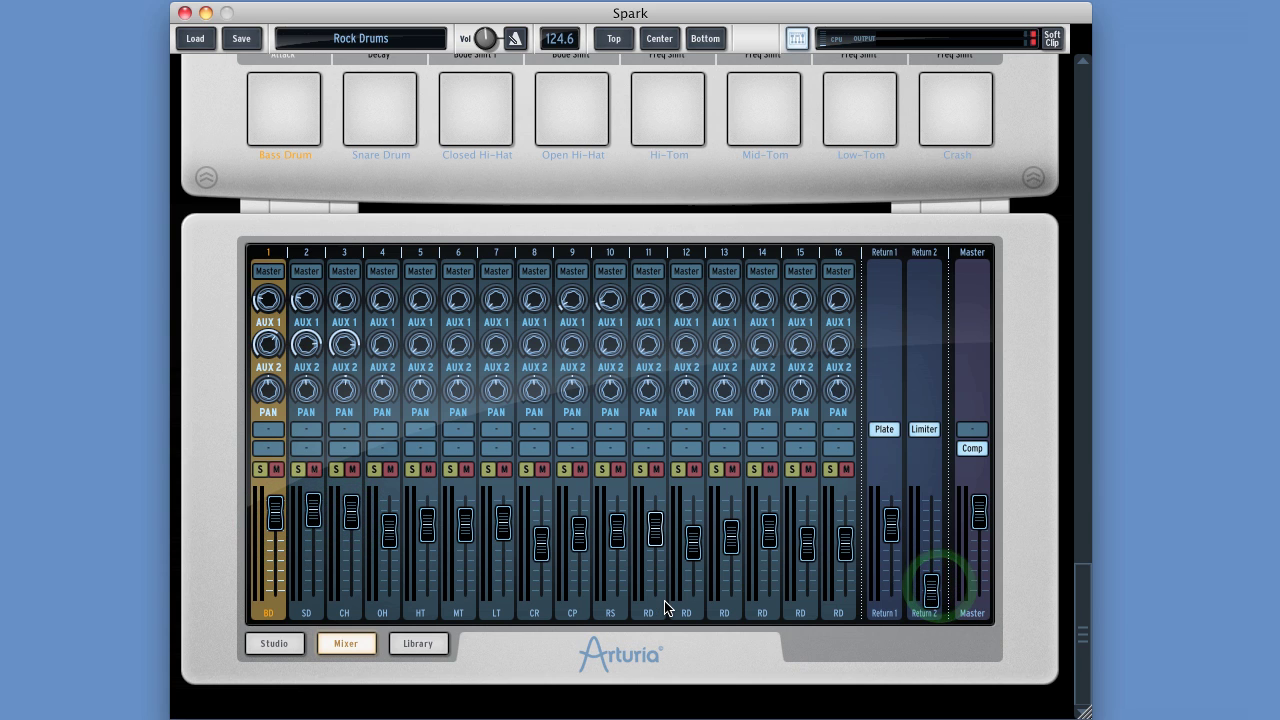
pyautogui.press('space')
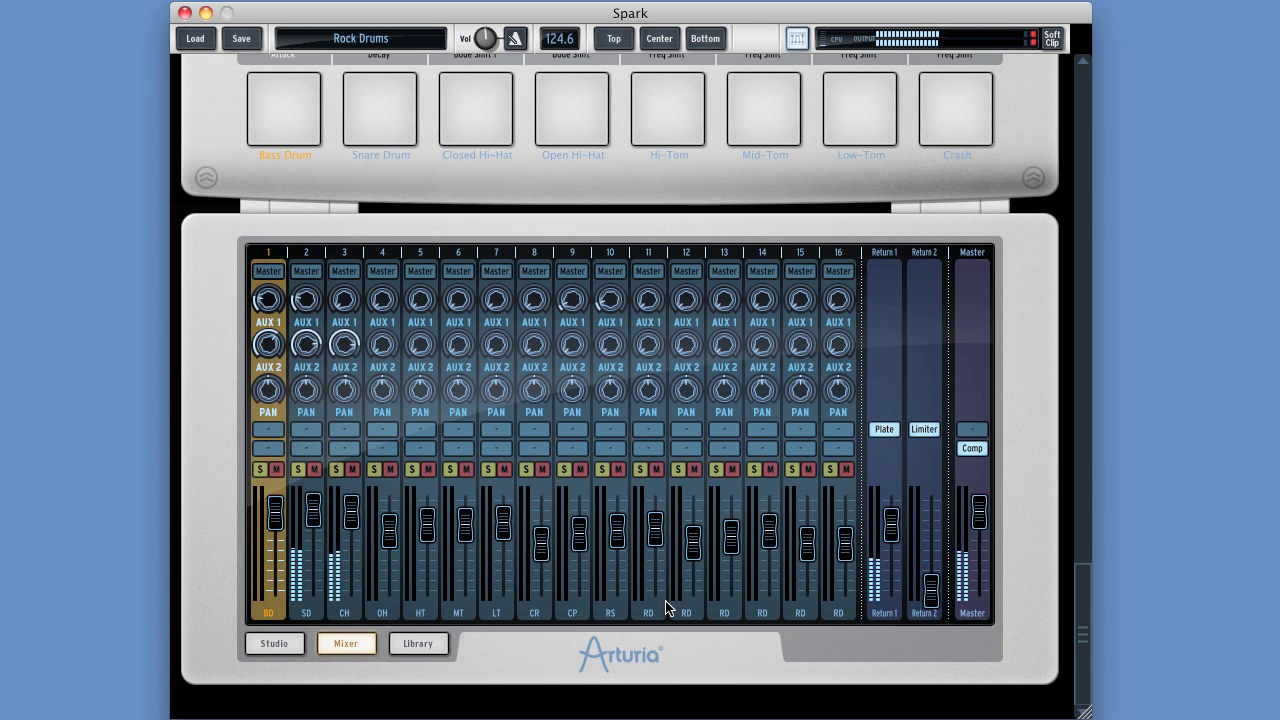
pyautogui.moveTo(931, 597); pyautogui.dragTo(937, 530)
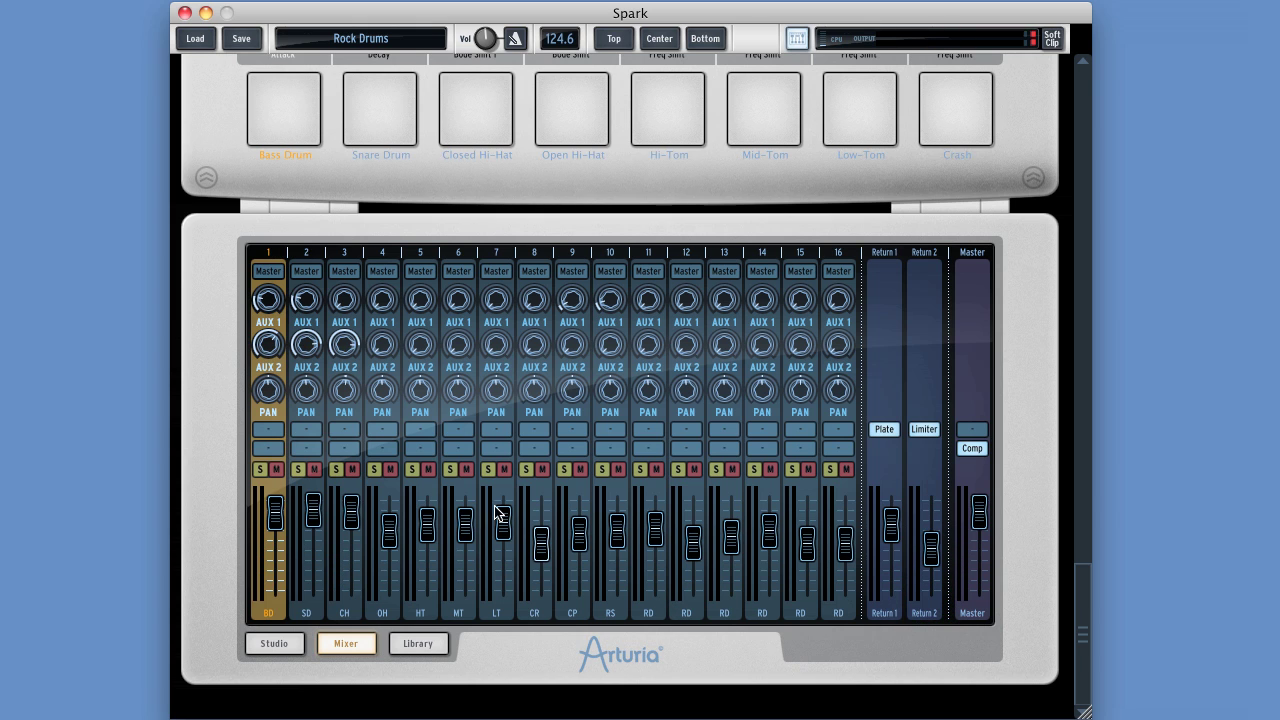
pyautogui.click(312, 510)
pyautogui.click(349, 514)
pyautogui.moveTo(939, 554)
pyautogui.mouseDown()
pyautogui.moveTo(952, 662)
pyautogui.moveTo(935, 547)
pyautogui.mouseUp()
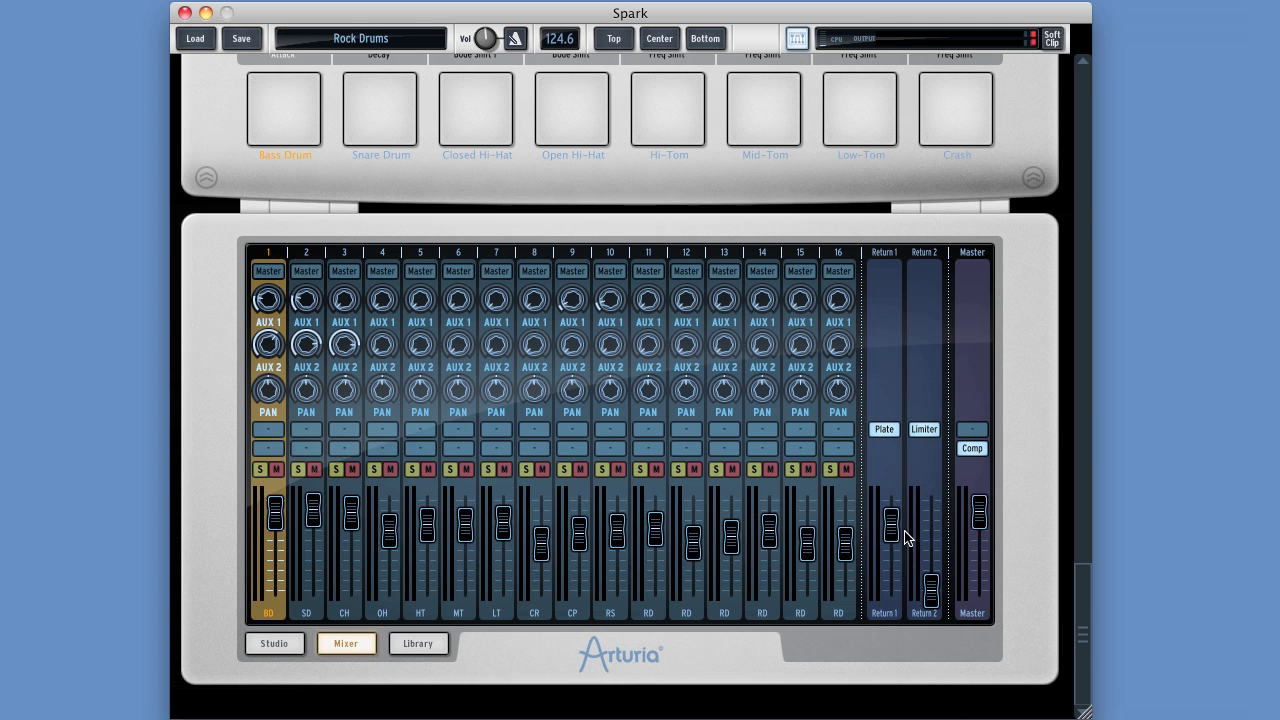
# - Play the pattern, raise Return 2 gradually from silence, and lower its volume to about -57 dB
pyautogui.press('space')
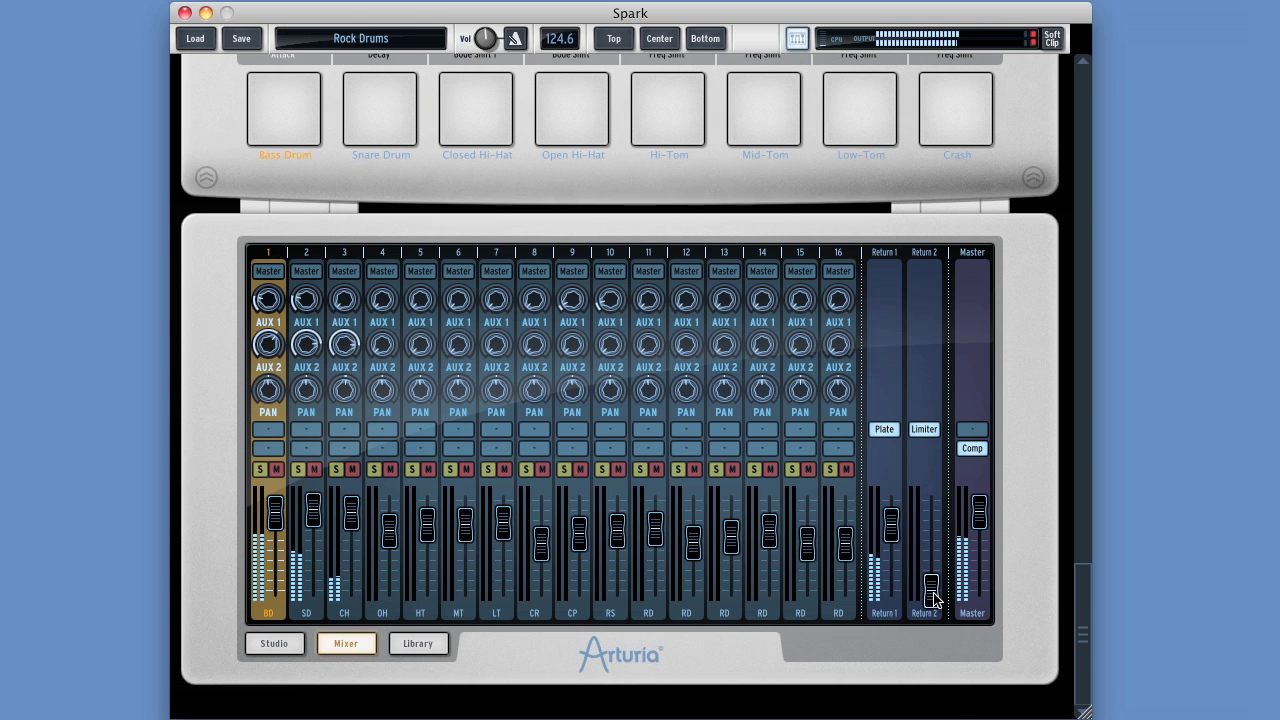
pyautogui.moveTo(932, 597)
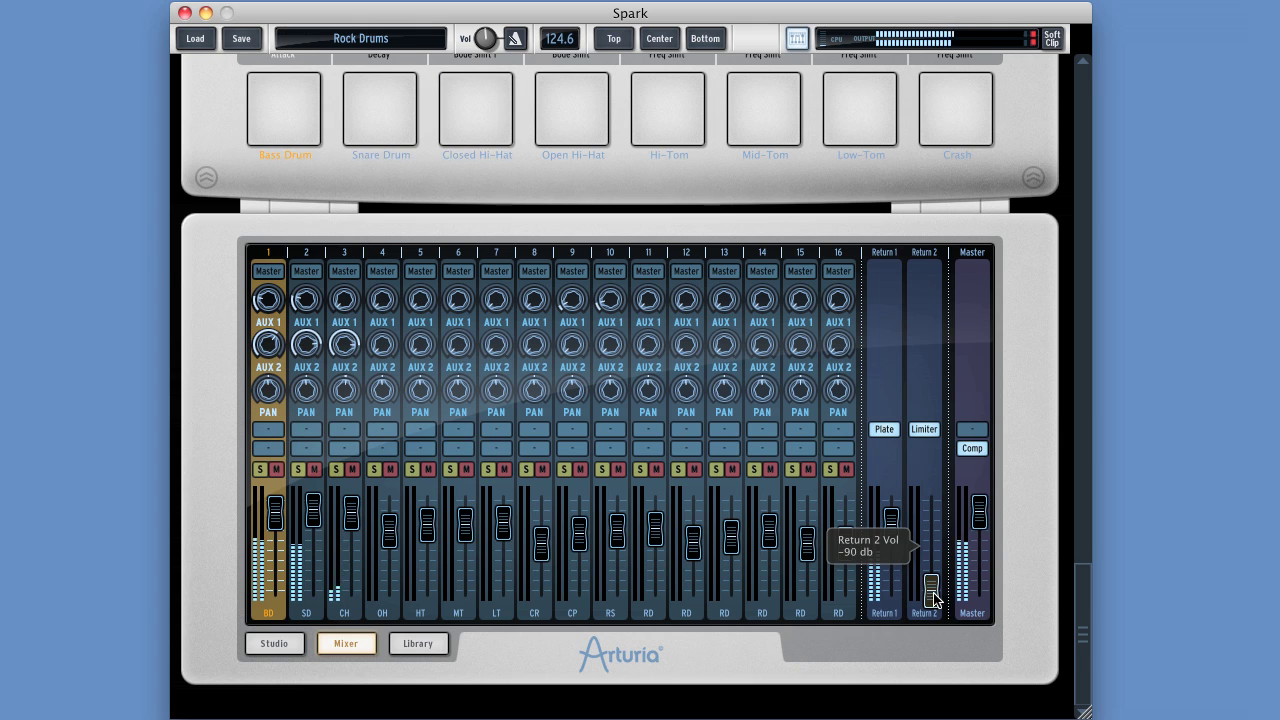
pyautogui.moveTo(932, 597); pyautogui.dragTo(928, 410)
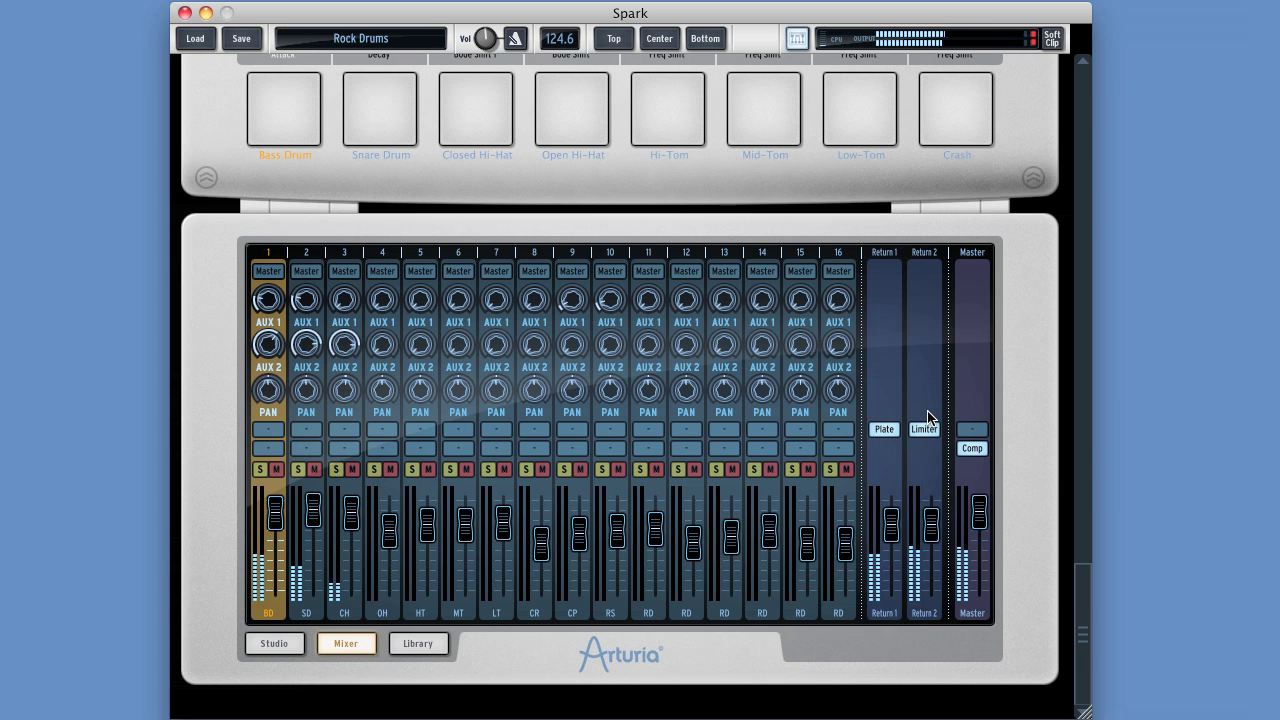
pyautogui.moveTo(931, 520); pyautogui.dragTo(935, 558)
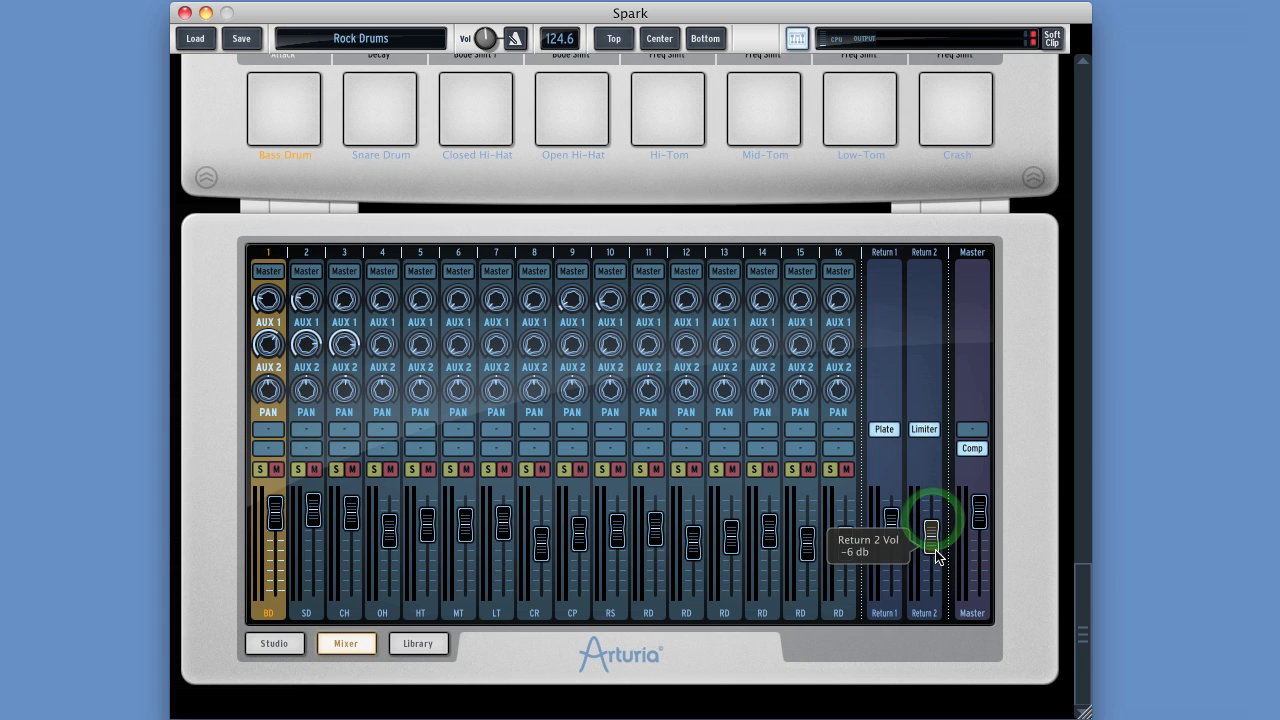
pyautogui.moveTo(937, 553)
pyautogui.mouseDown()
pyautogui.moveTo(938, 566)
pyautogui.moveTo(935, 551)
pyautogui.mouseUp()
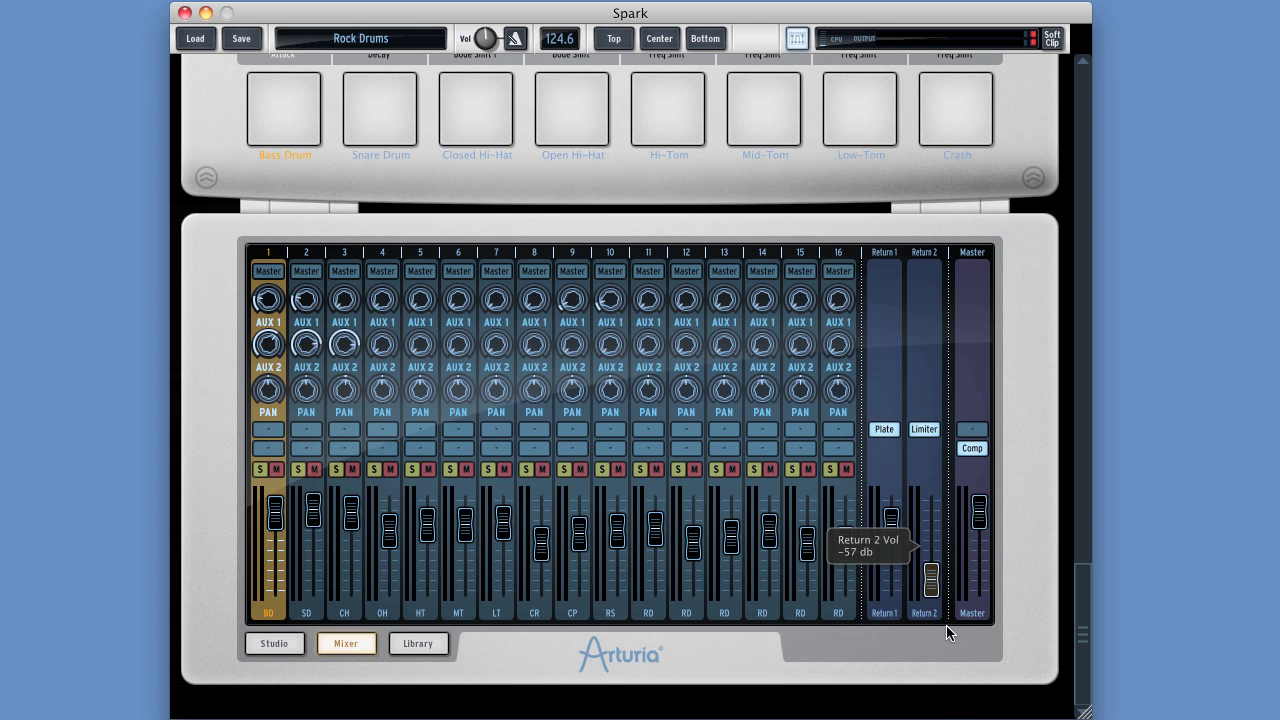
# - Raise the Return 2 volume to about -5 dB and check the BD, SD and CH faders without changing their levels
pyautogui.moveTo(948, 621); pyautogui.dragTo(933, 549)
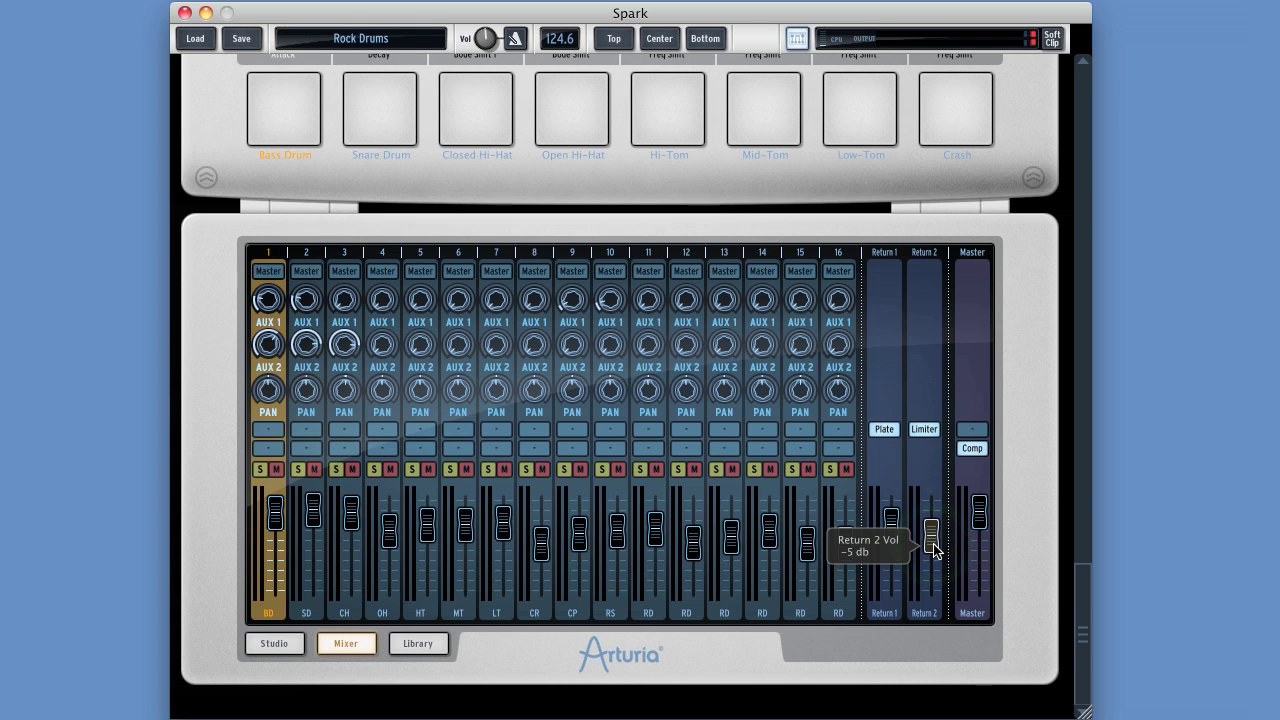
pyautogui.click(275, 517)
pyautogui.click(315, 513)
pyautogui.click(348, 513)
pyautogui.click(282, 516)
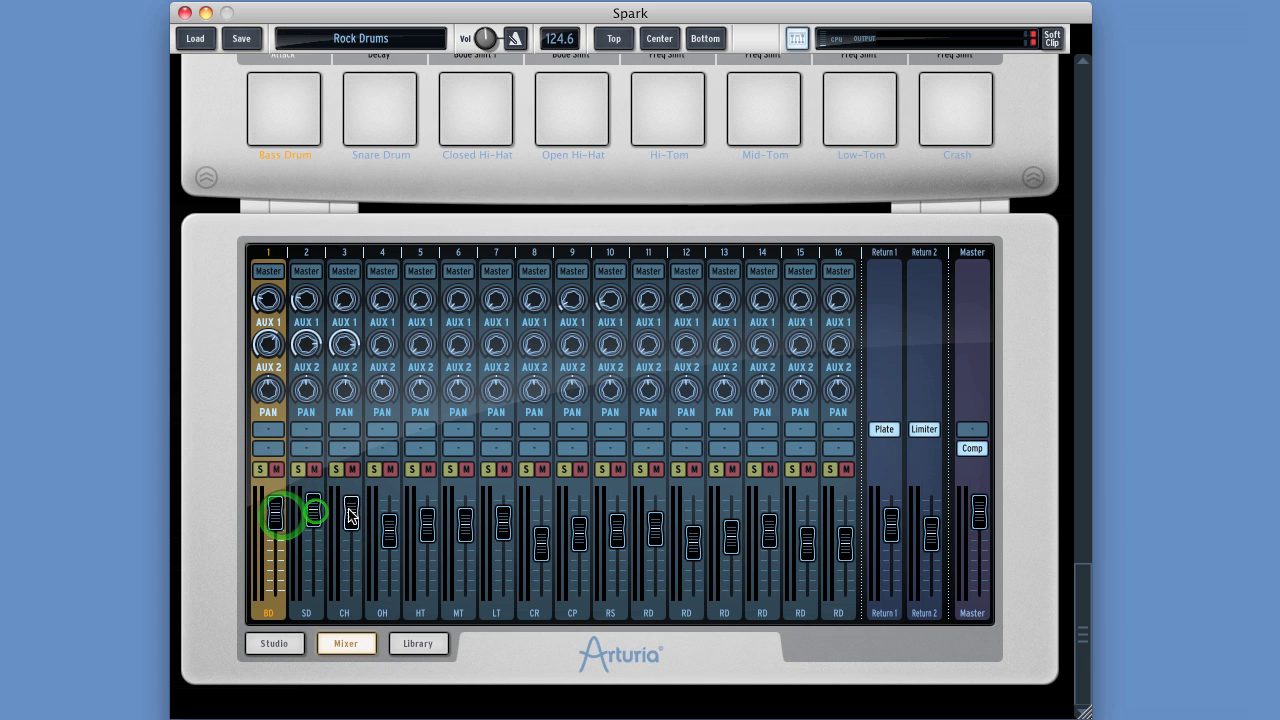
# - Fine-tune the Return 2 volume in small moves from about -4 dB to around 0 dB to balance the limited signal
pyautogui.moveTo(929, 537)
pyautogui.mouseDown()
pyautogui.moveTo(932, 612)
pyautogui.moveTo(931, 540)
pyautogui.mouseUp()
pyautogui.click(933, 540)
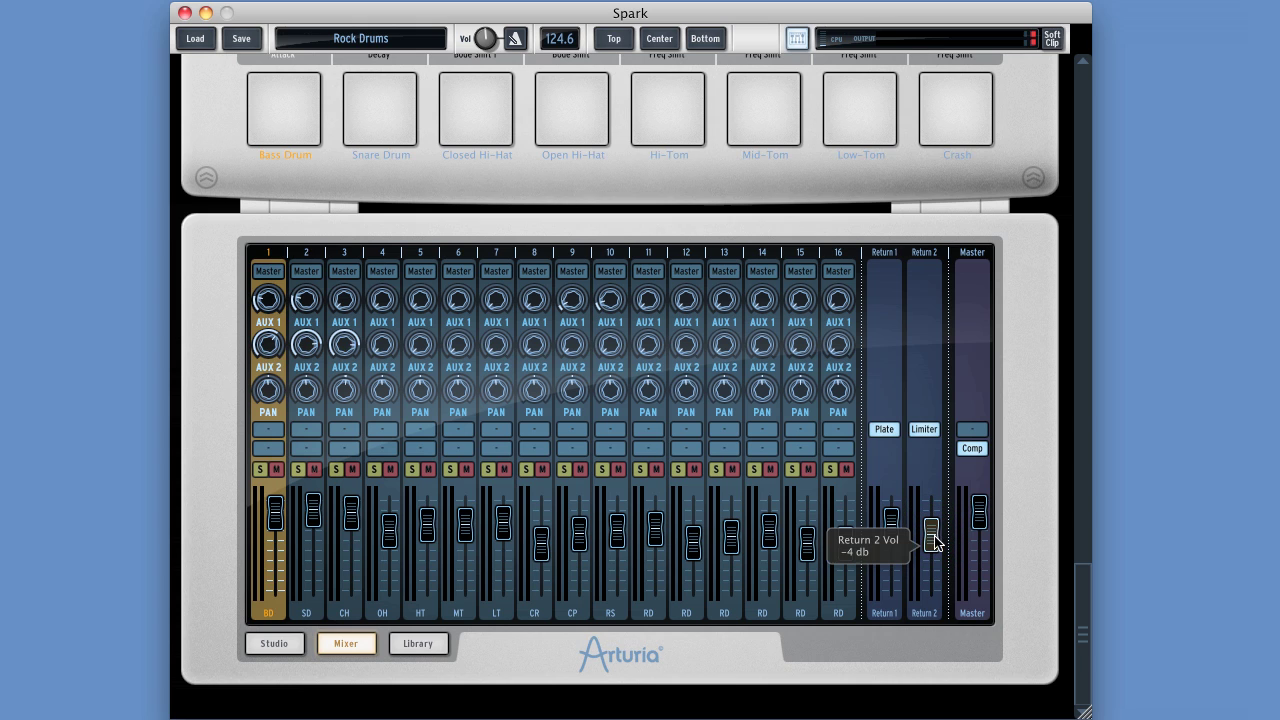
pyautogui.moveTo(934, 532); pyautogui.dragTo(940, 530)
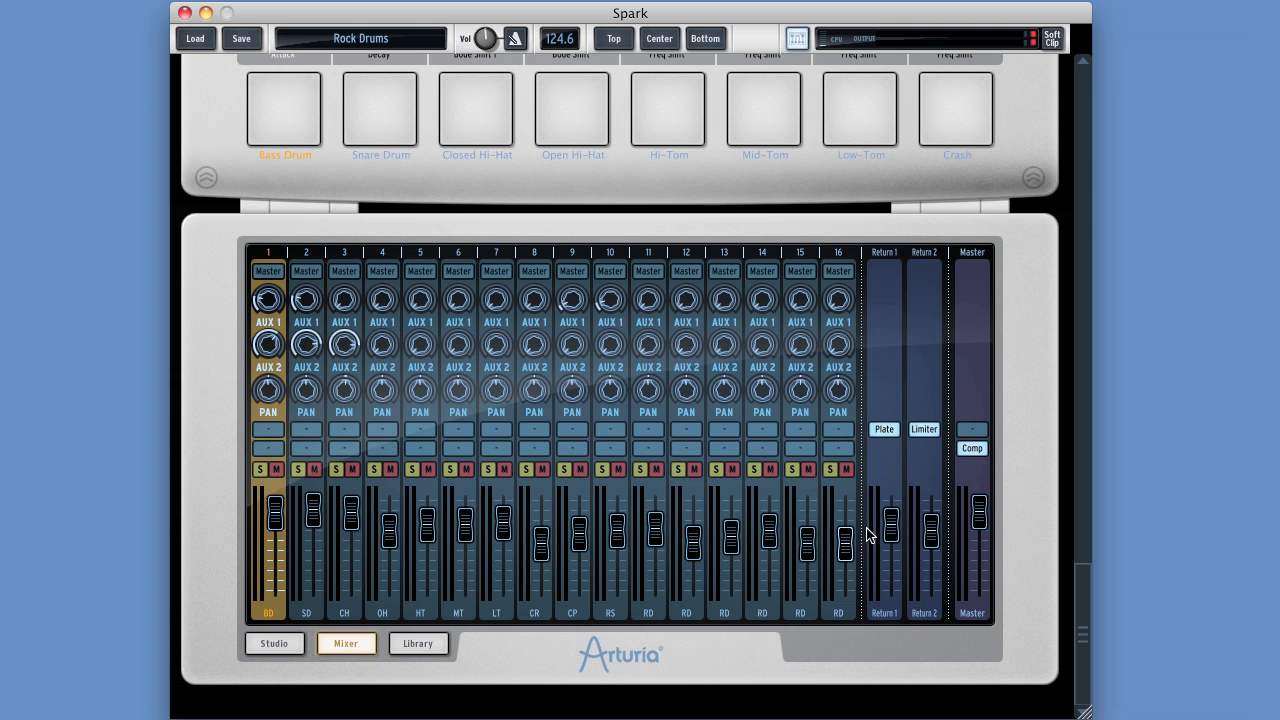
pyautogui.click(930, 540)
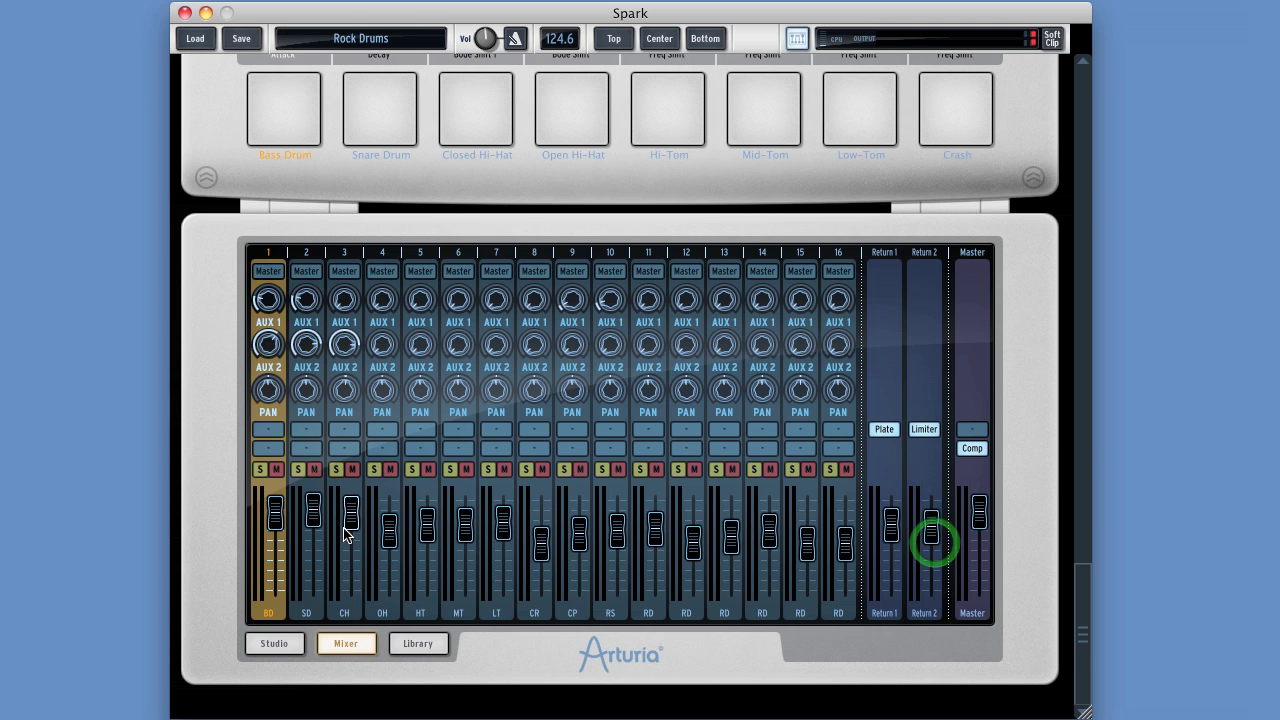
pyautogui.click(929, 530)
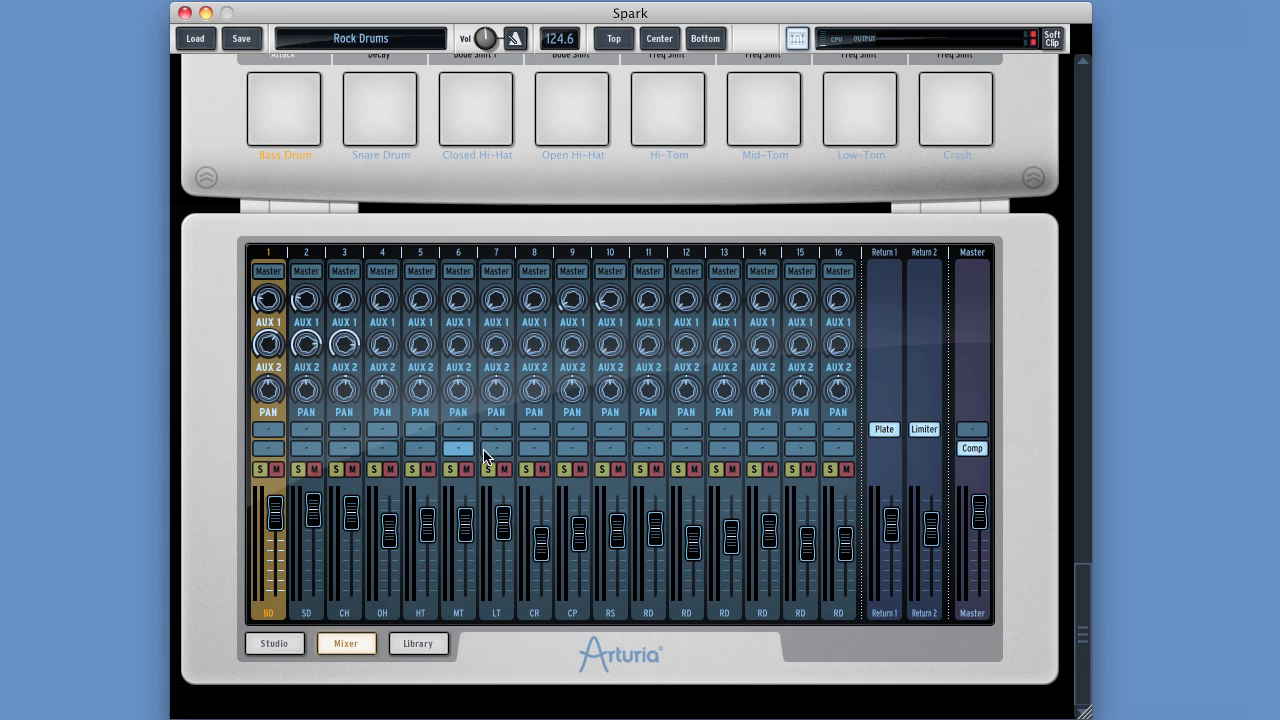
pyautogui.click(930, 530)
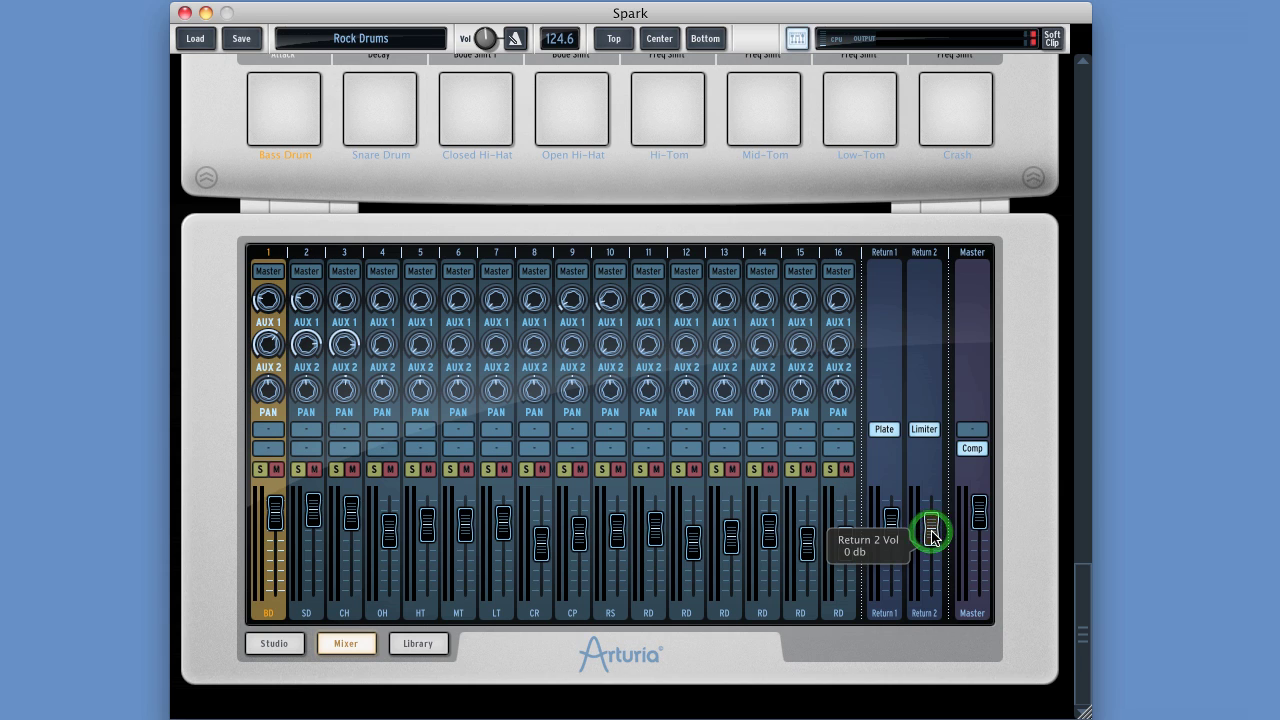
pyautogui.moveTo(932, 538); pyautogui.dragTo(932, 541)
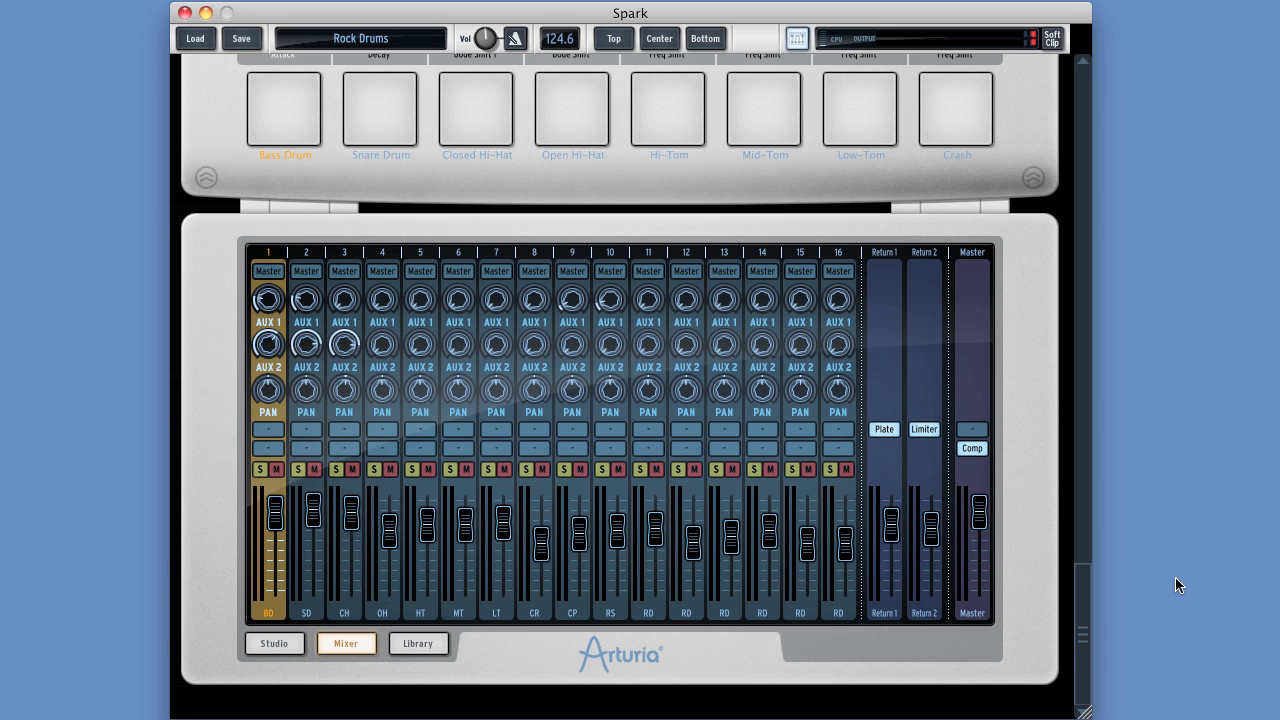